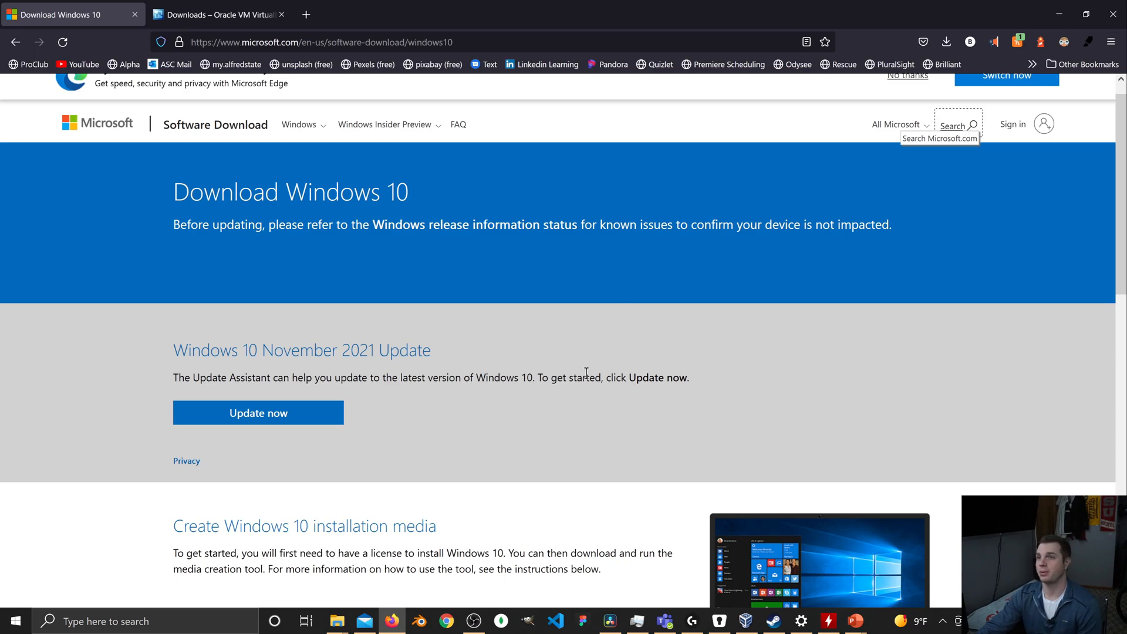
Download the media creation tool from the Create Windows 10 installation media section and save the file.
scroll(581, 371, down, 3)
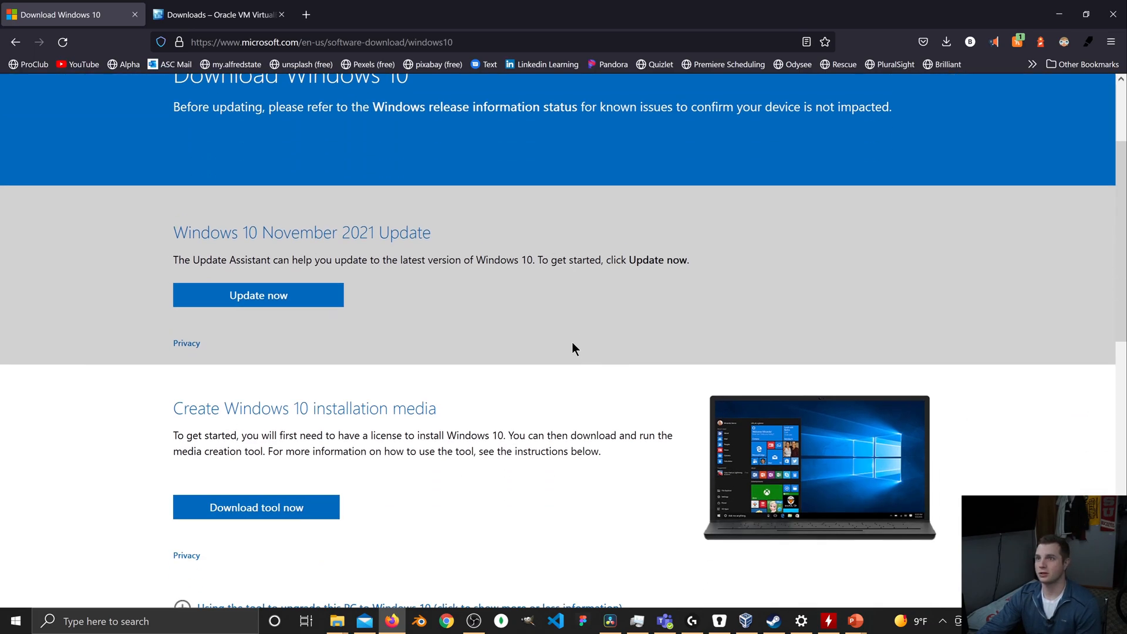
scroll(572, 342, down, 3)
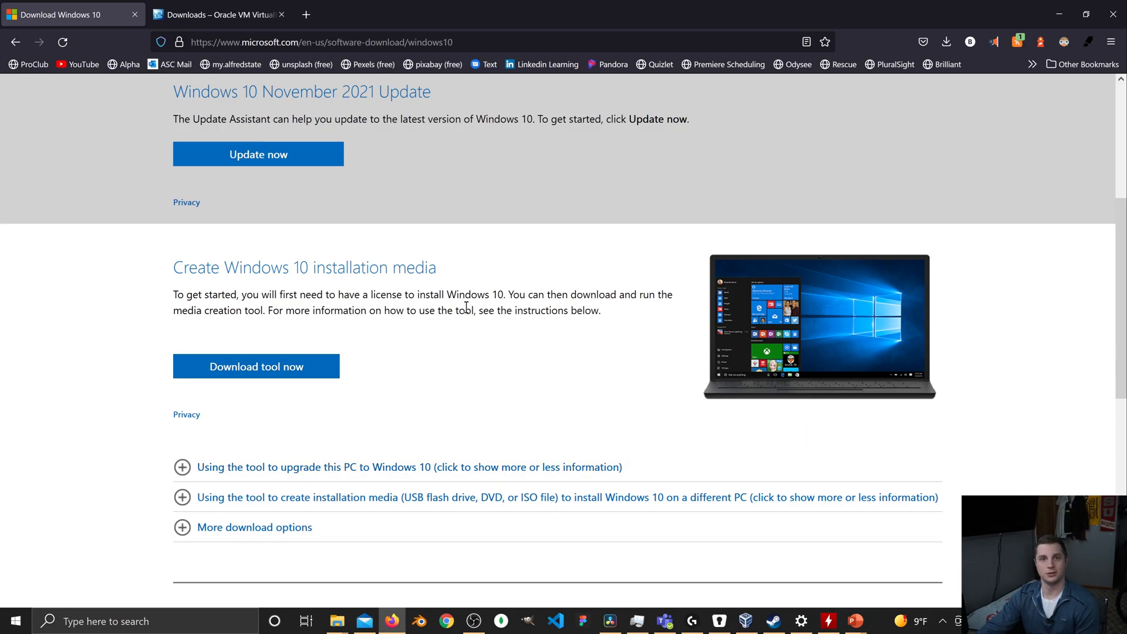
click(234, 379)
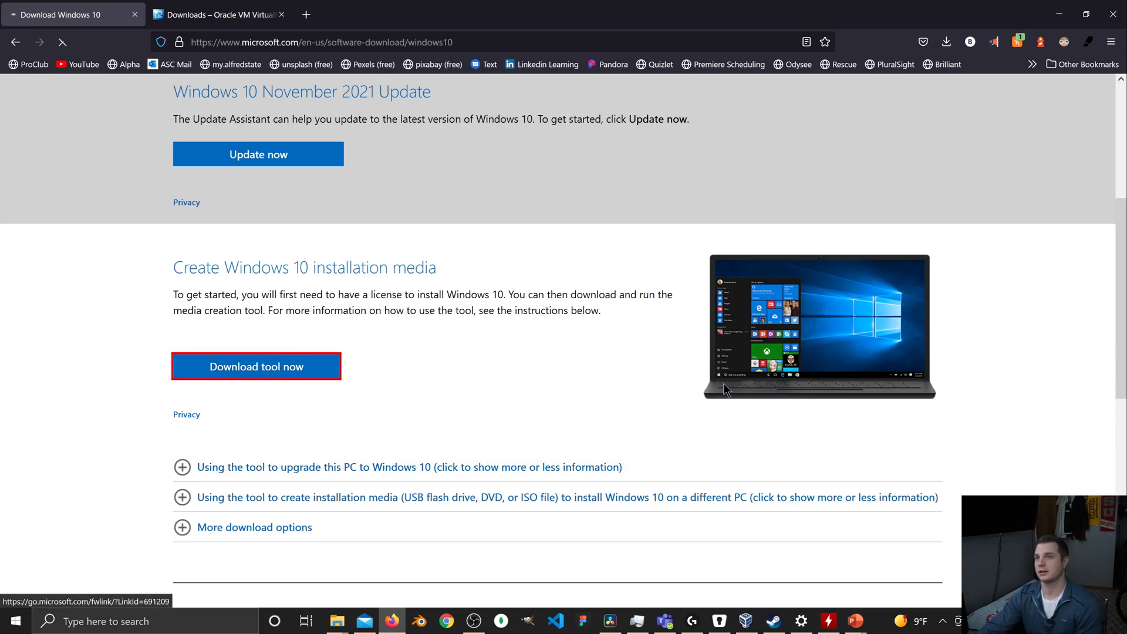
click(316, 218)
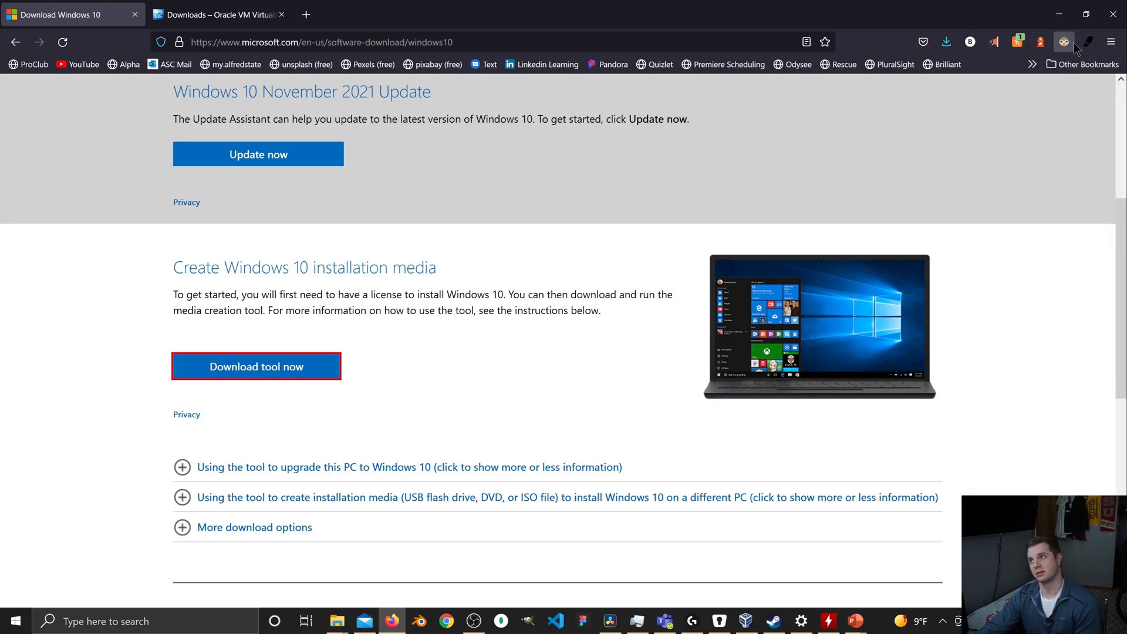
Show the downloaded MediaCreationTool21H2 file in its folder and run it.
click(951, 45)
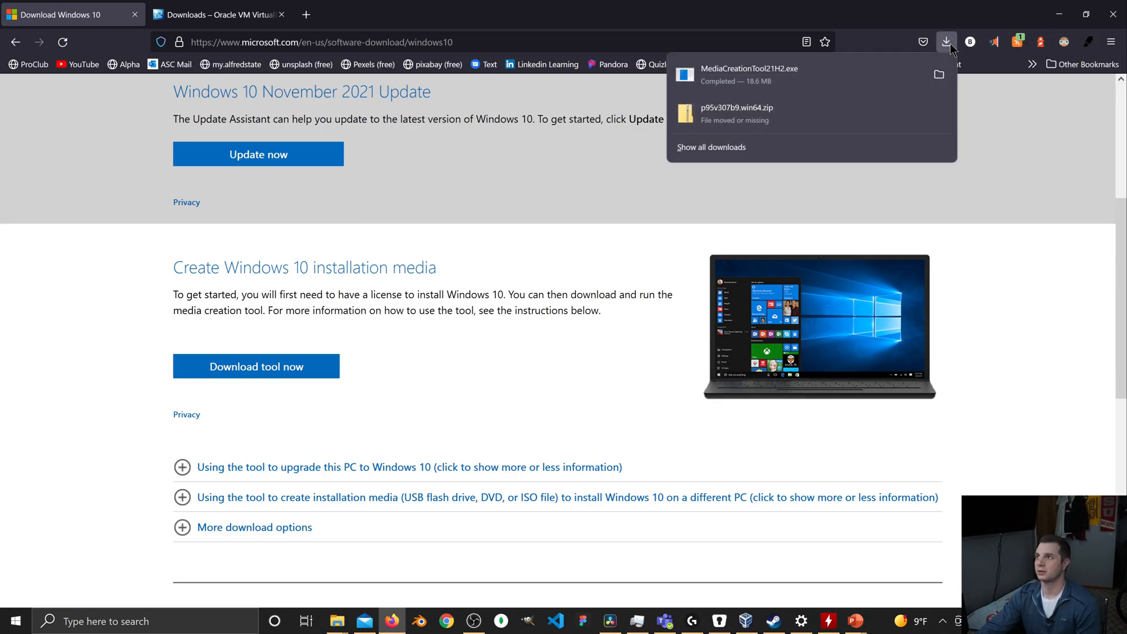
click(940, 75)
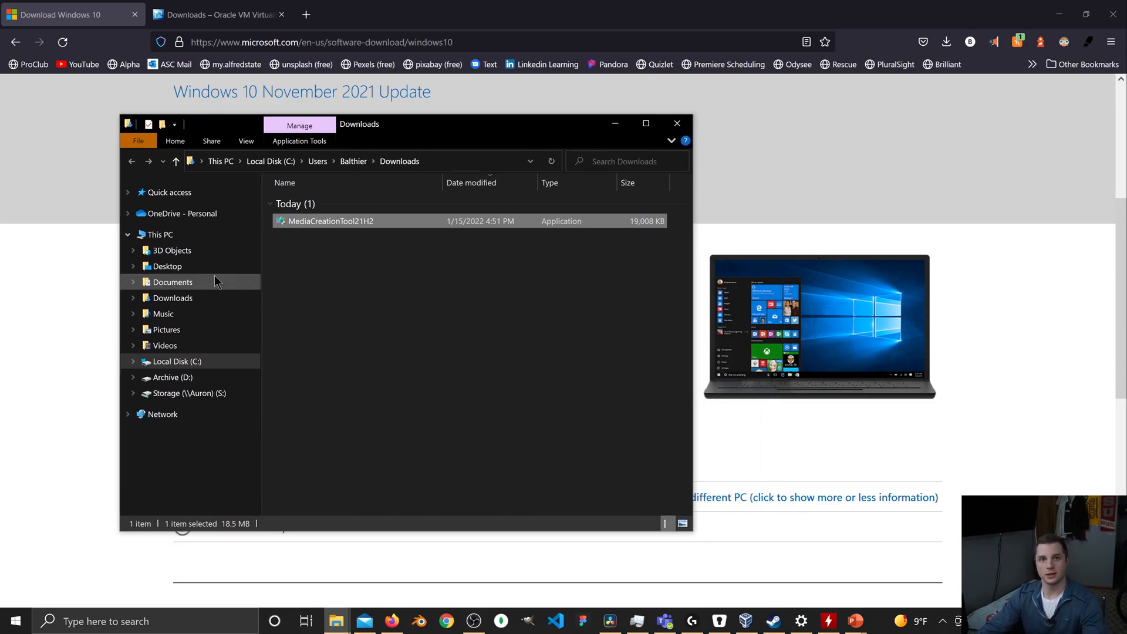
double_click(356, 221)
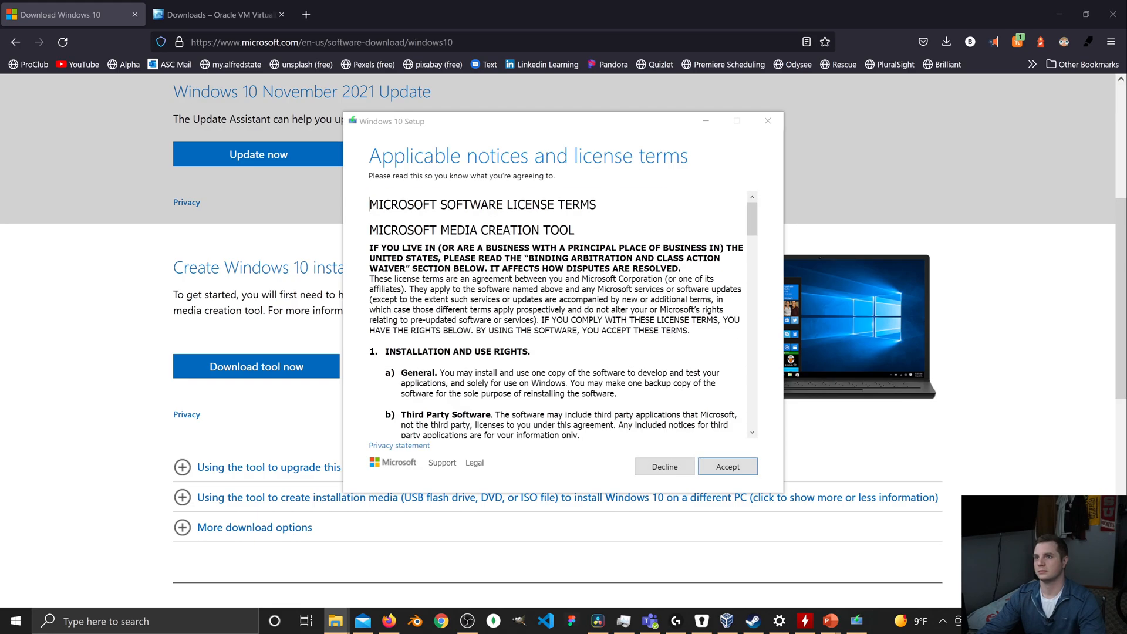
Skim through the Microsoft Media Creation Tool license terms and accept them.
scroll(667, 365, down, 10)
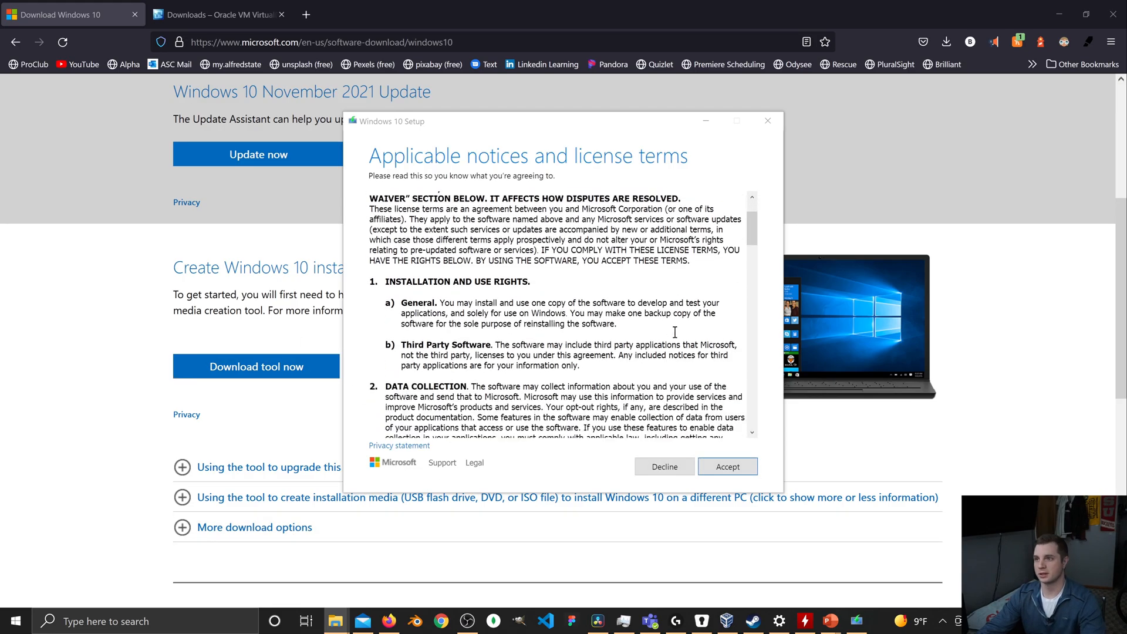
scroll(667, 364, down, 15)
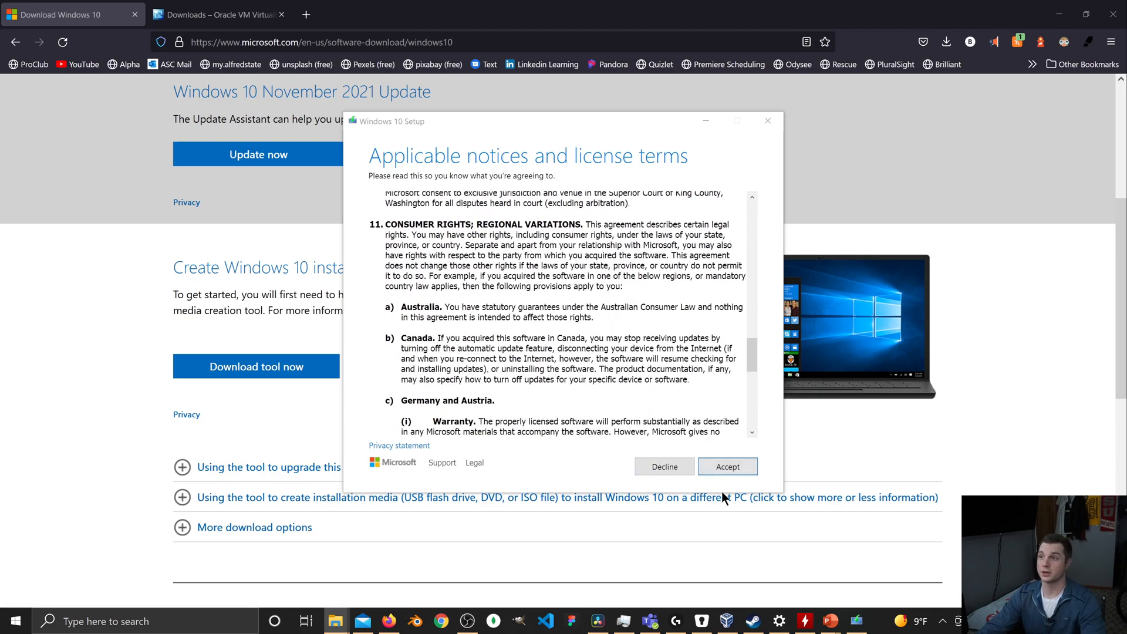
click(733, 468)
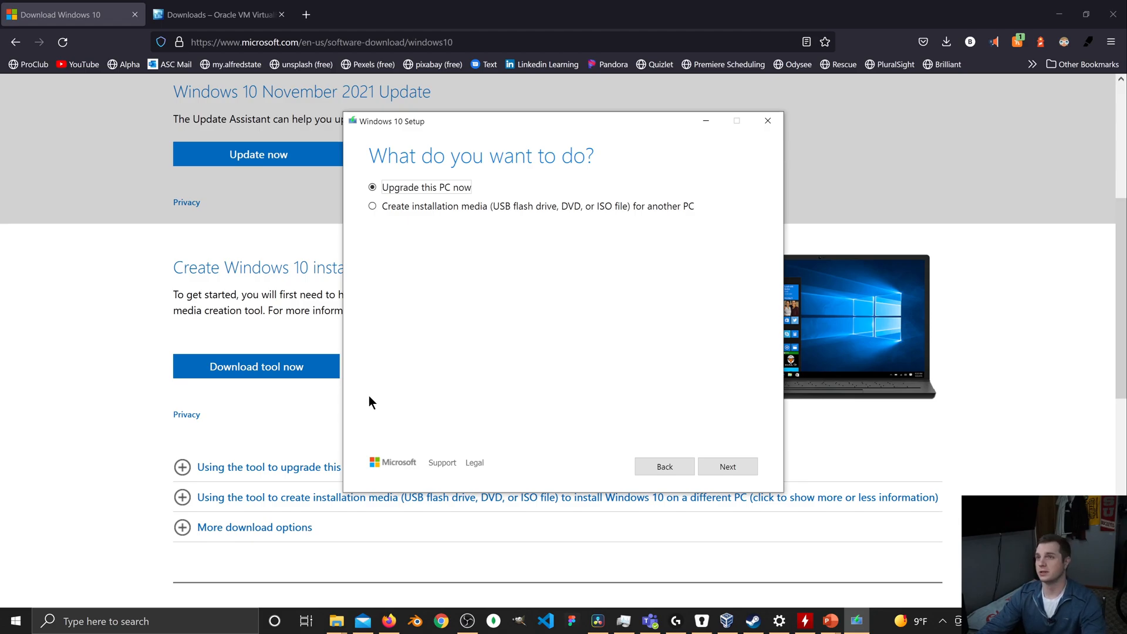
Choose to create installation media for another PC and accept the recommended language, edition and architecture options.
click(373, 206)
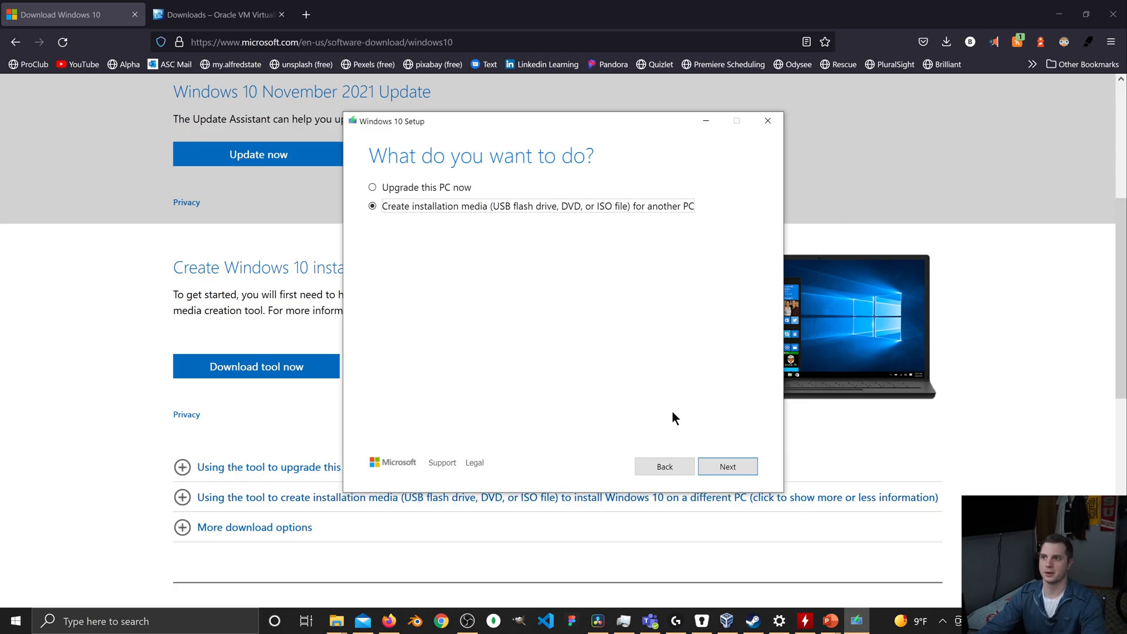
click(736, 470)
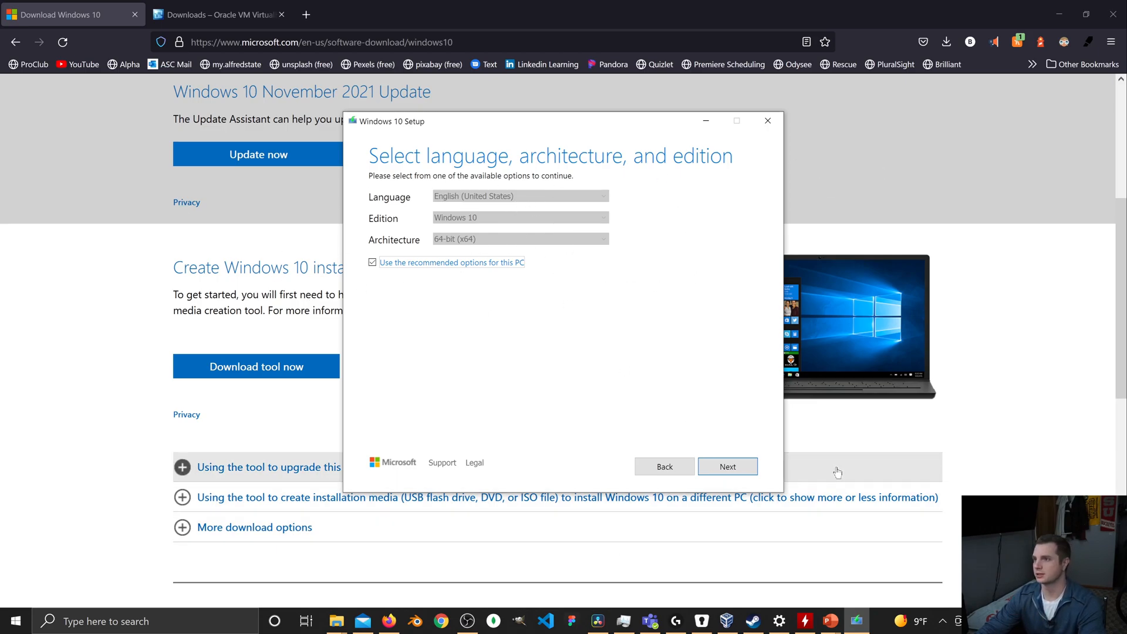
click(728, 466)
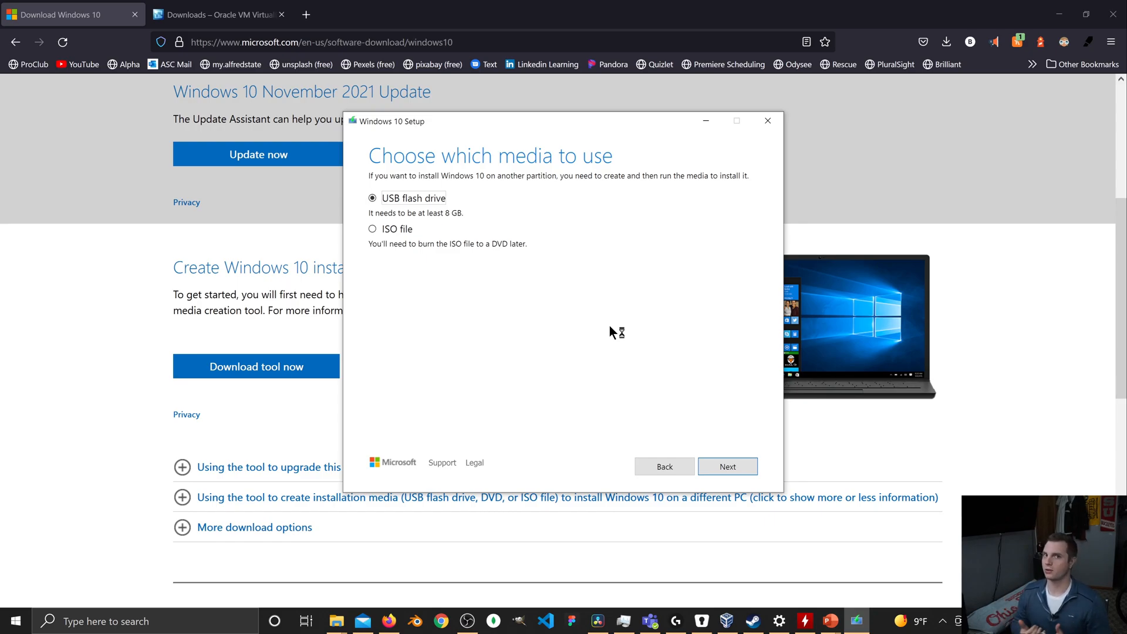
Choose ISO file as the installation media and save it in the Downloads folder under the name Windows 10.
click(376, 230)
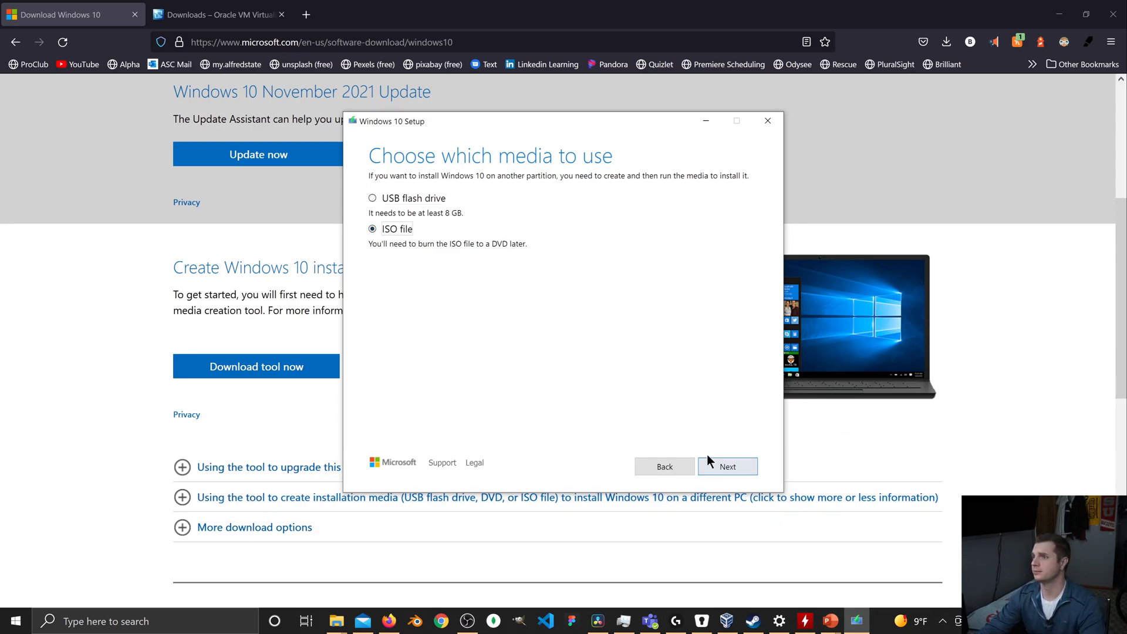
click(728, 466)
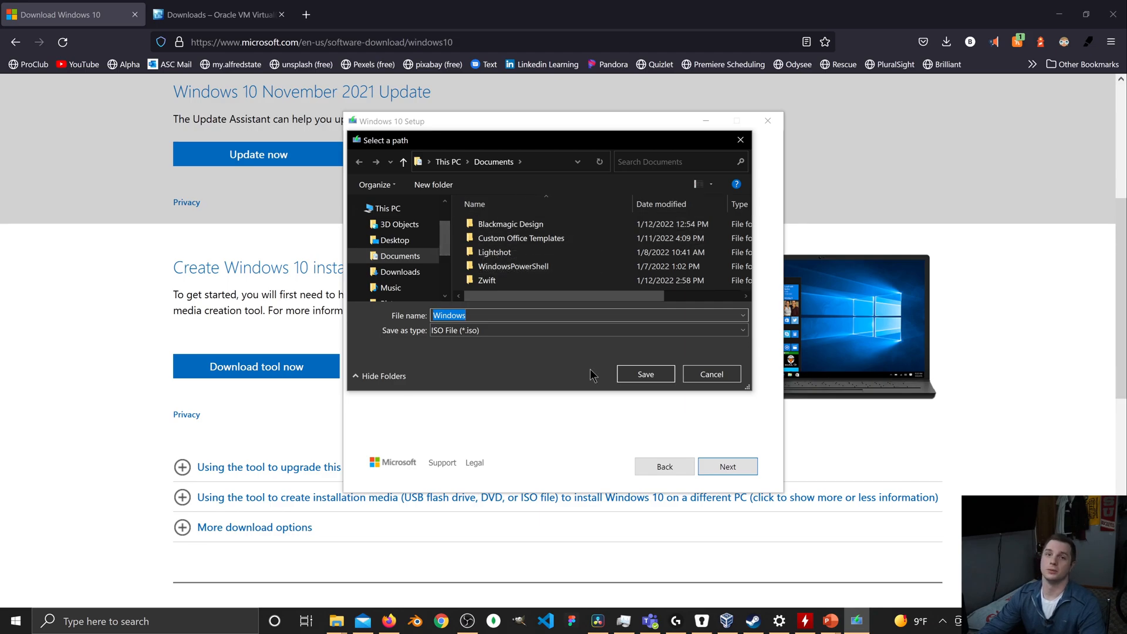
click(400, 272)
click(488, 314)
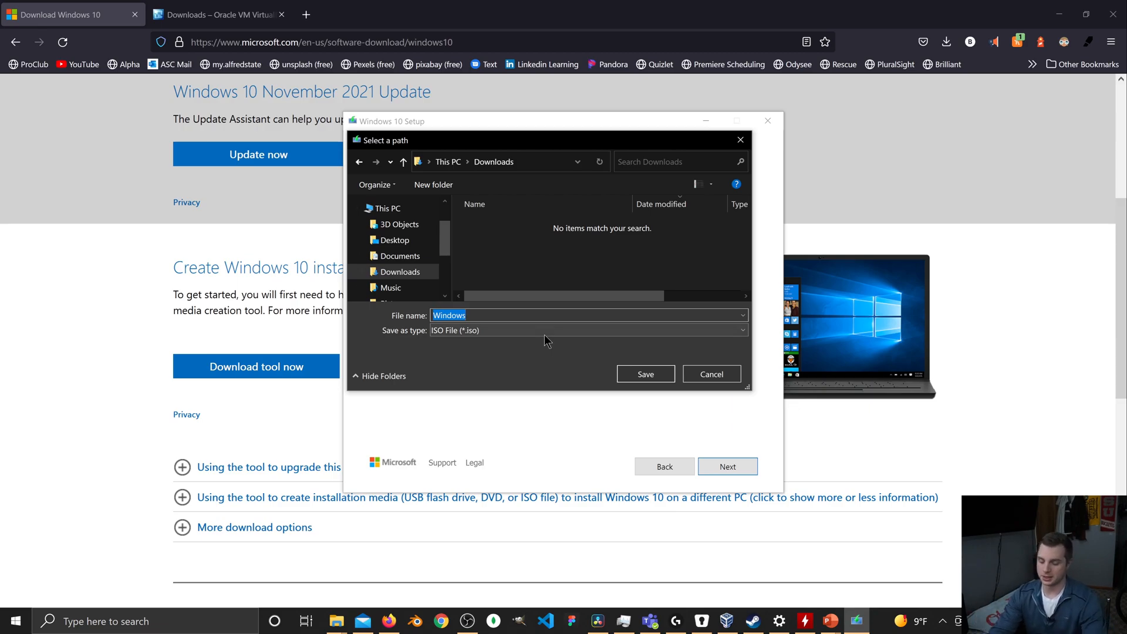
text(Windows)
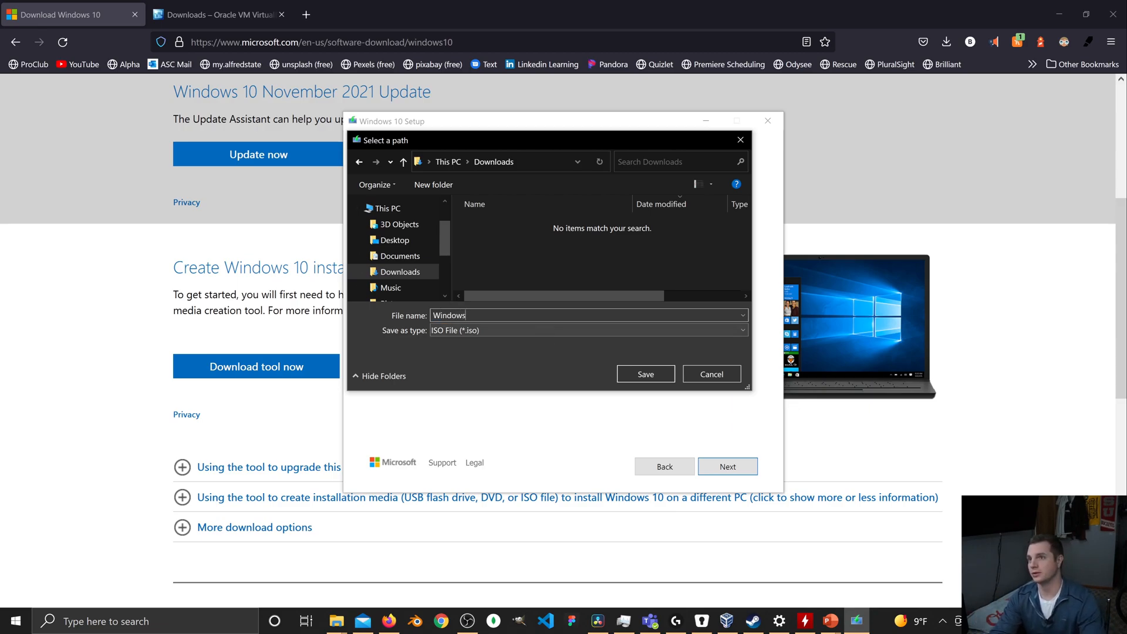
key(Return)
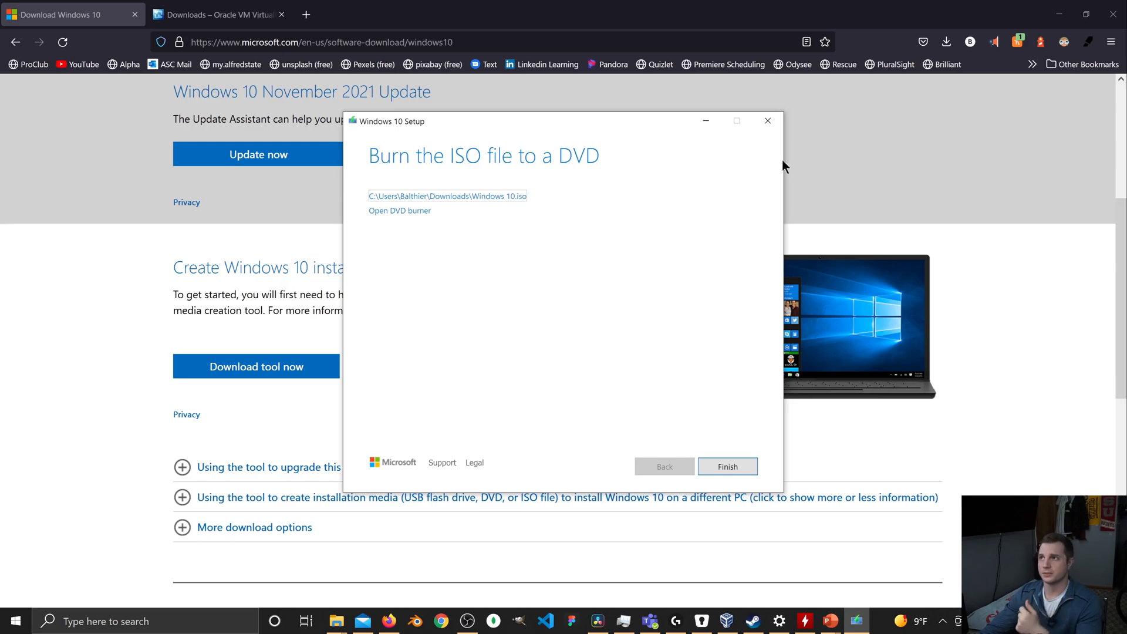
Close the Windows 10 Setup wizard and minimize the browser to return to the Get the ISO slide.
click(768, 121)
click(550, 354)
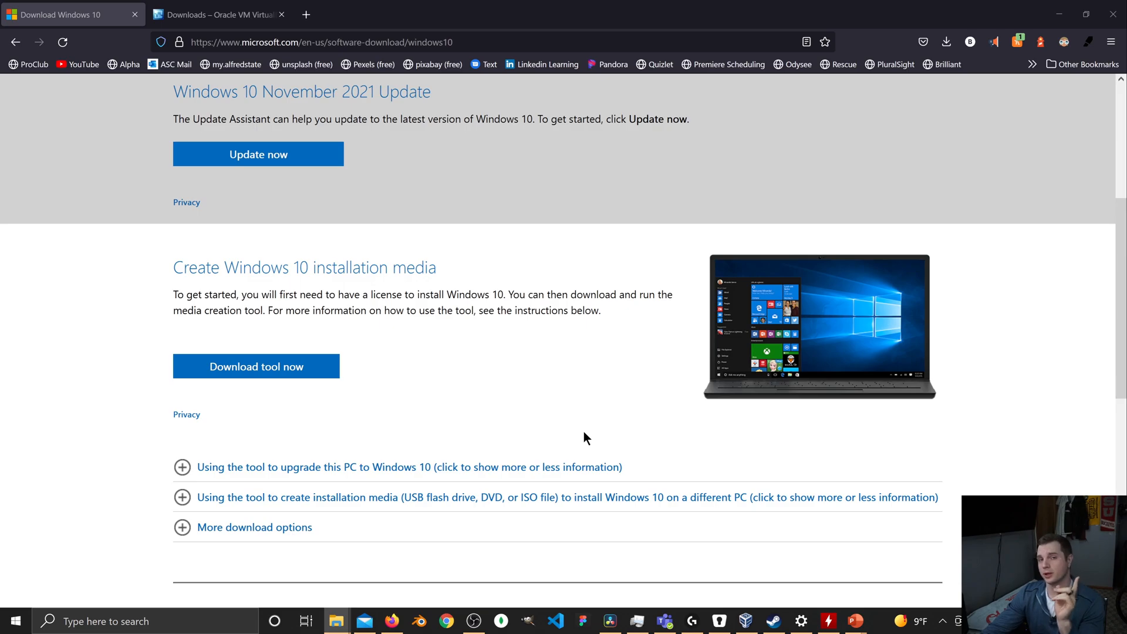
click(1060, 15)
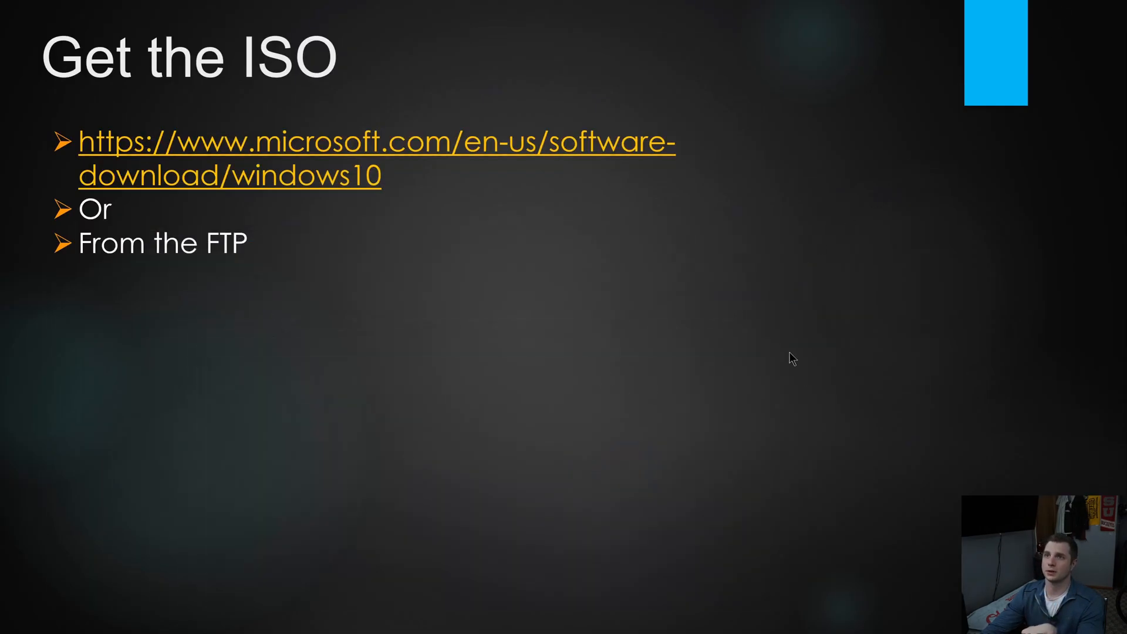
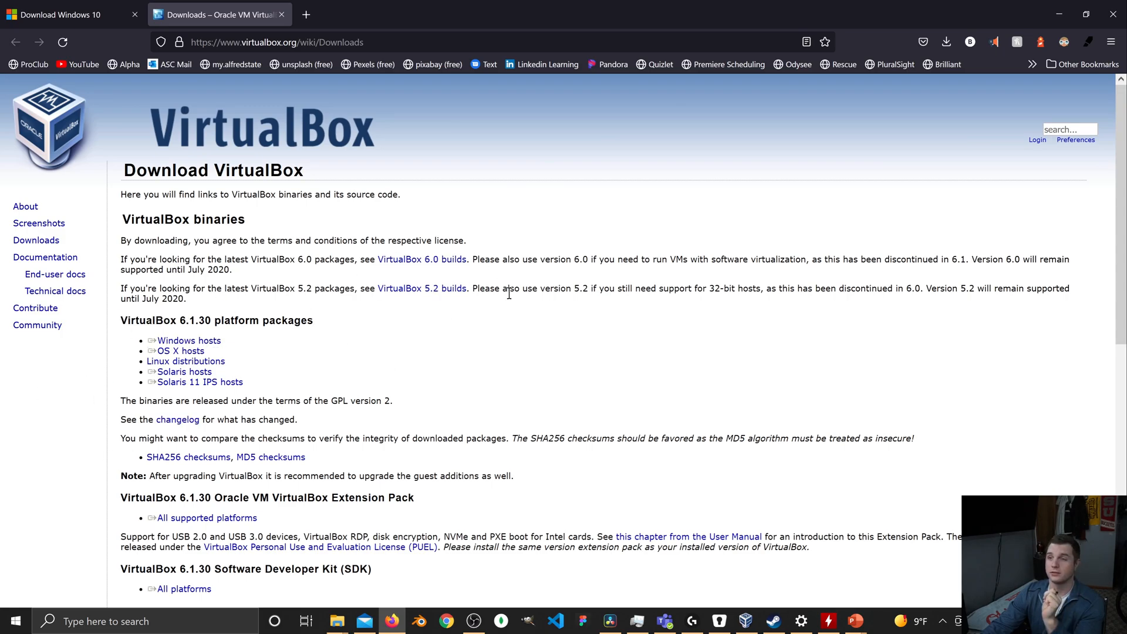
Download the VirtualBox 6.1.30 installer for Windows hosts and show the saved file in its folder.
click(218, 346)
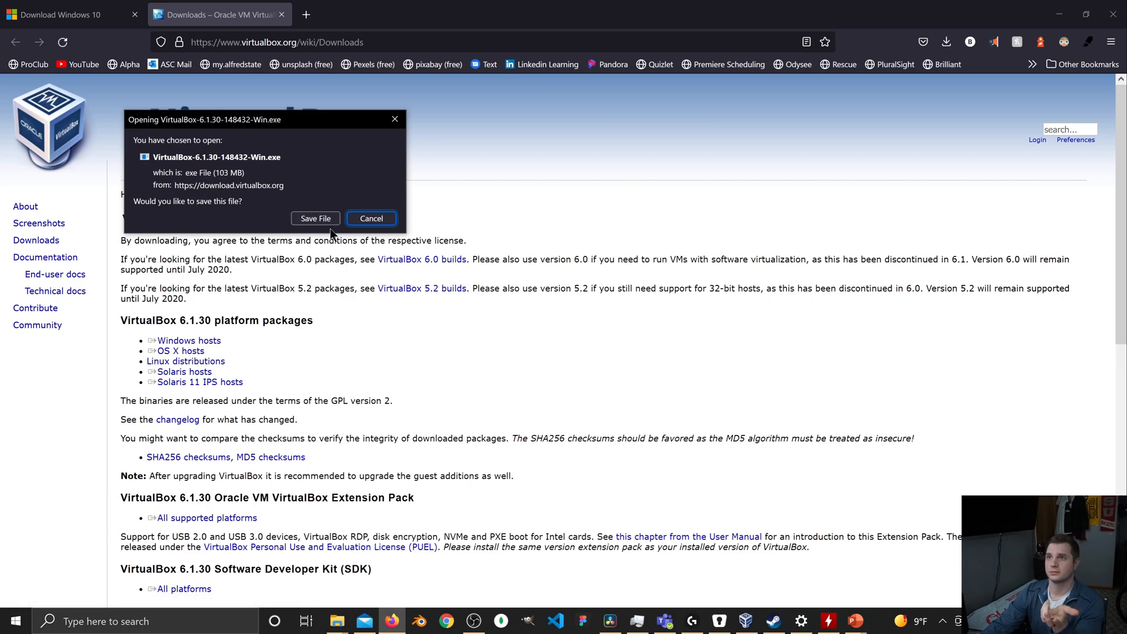
click(315, 218)
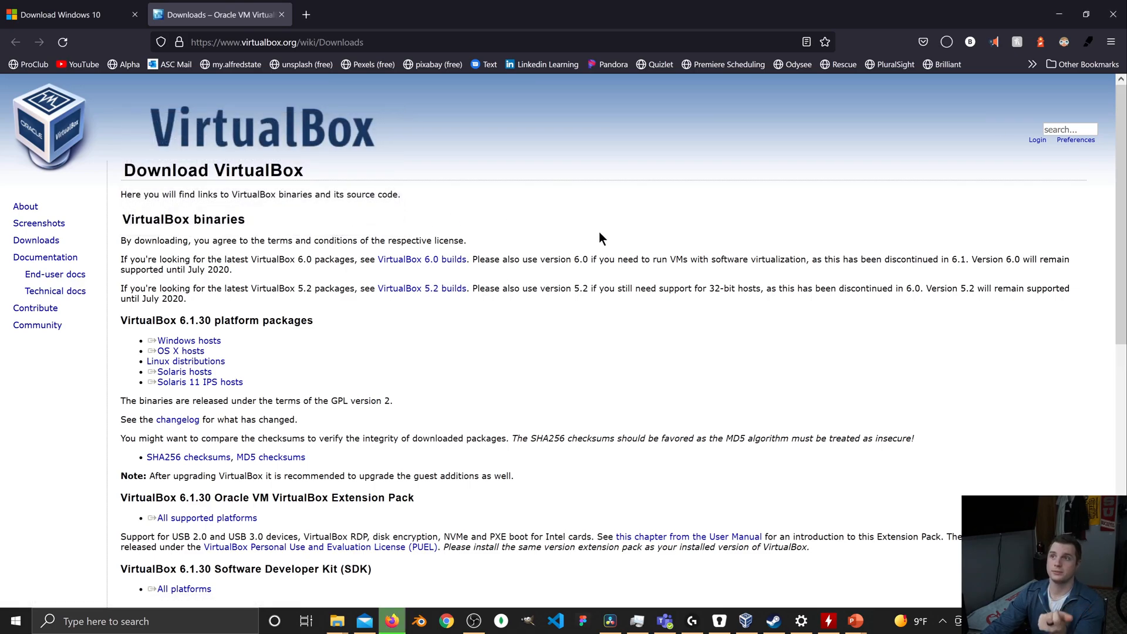
click(946, 42)
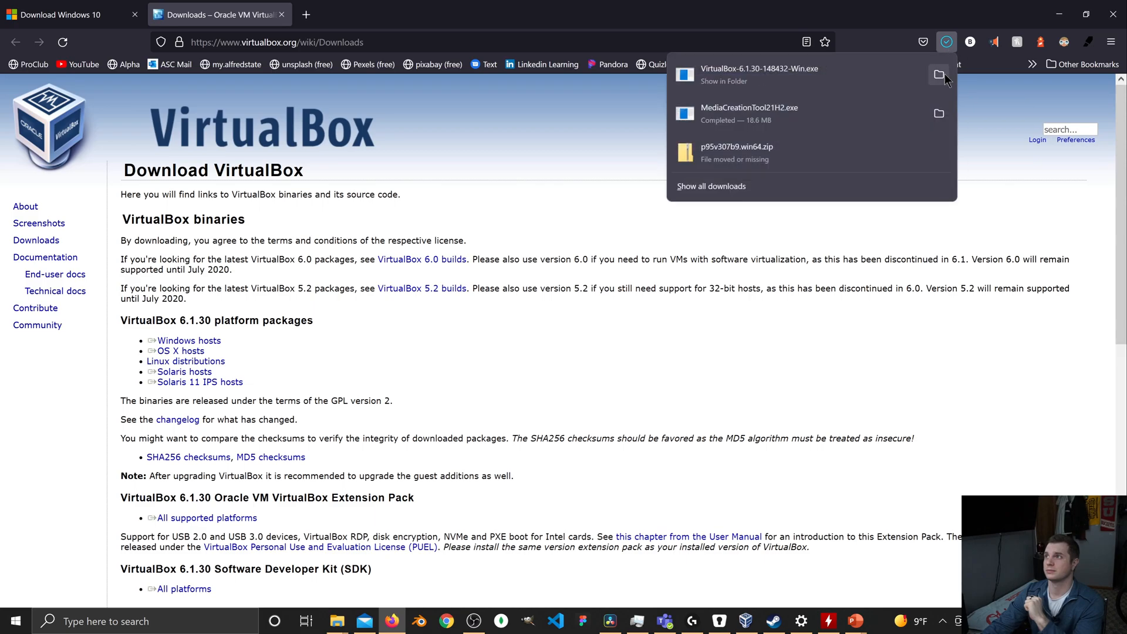
click(938, 76)
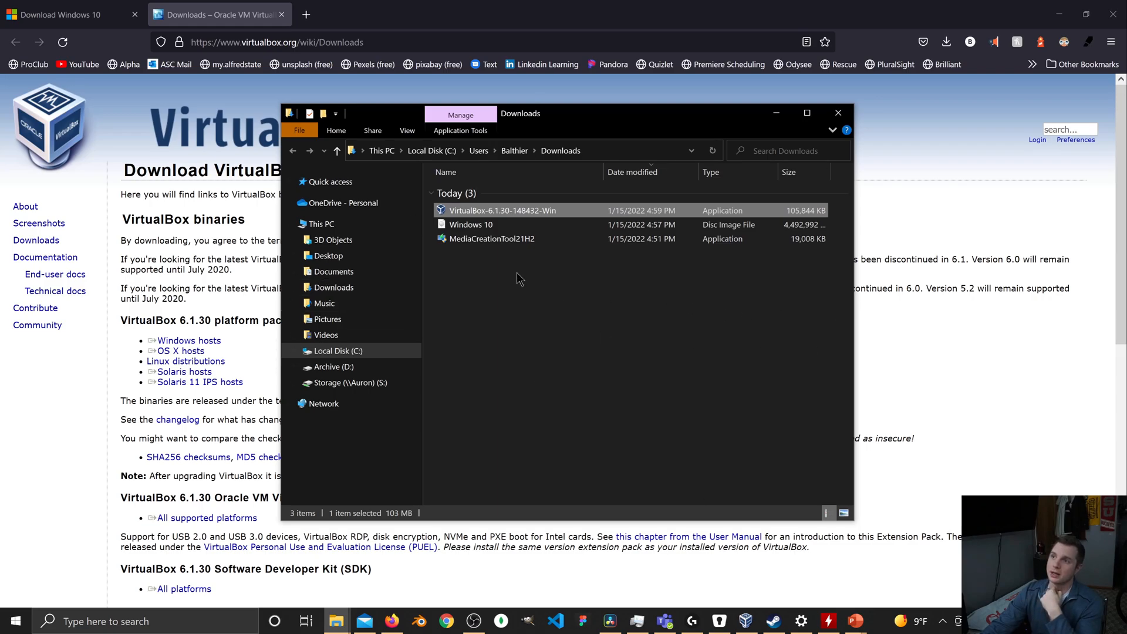
Delete the MediaCreationTool21H2 file, the VirtualBox installer and the Windows 10 disc image from the Downloads folder.
click(511, 241)
key(Delete)
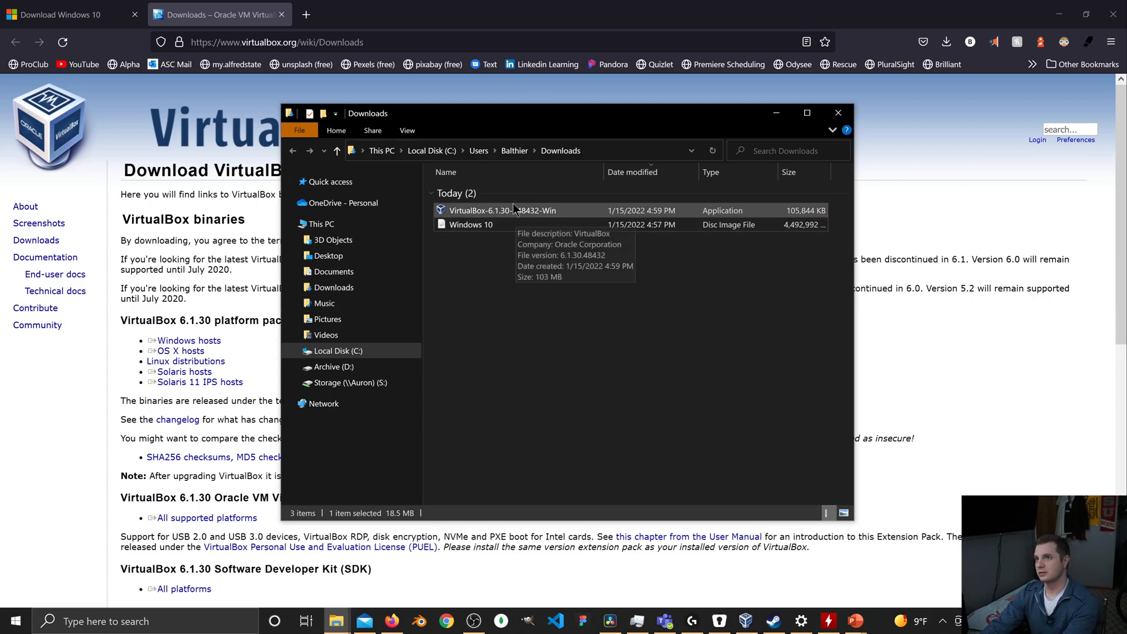
click(515, 210)
key(Delete)
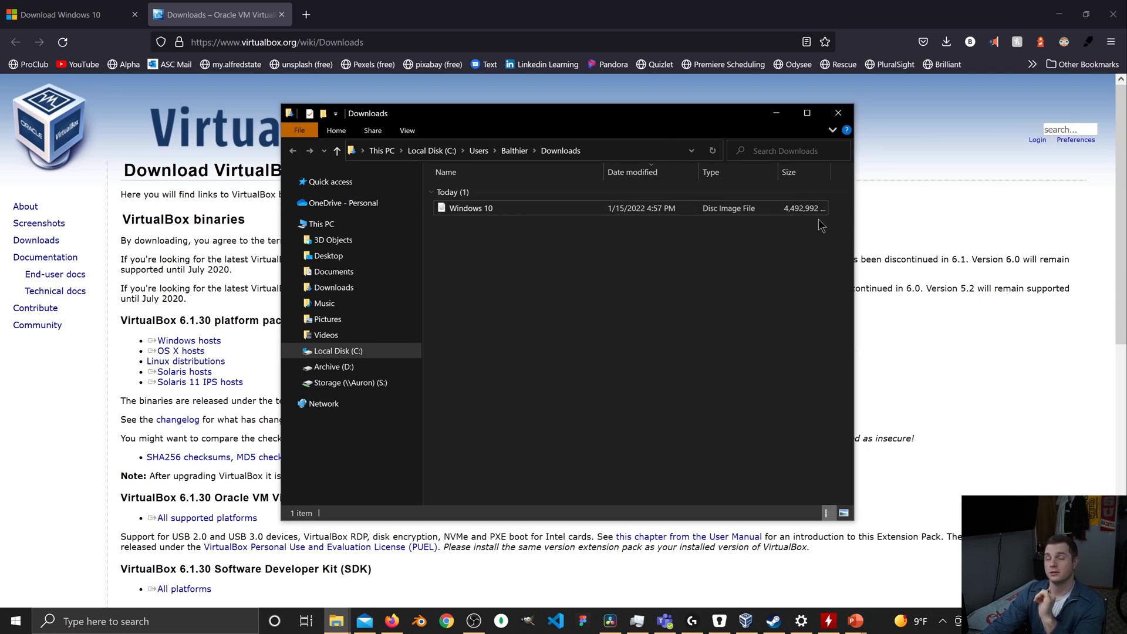
click(514, 211)
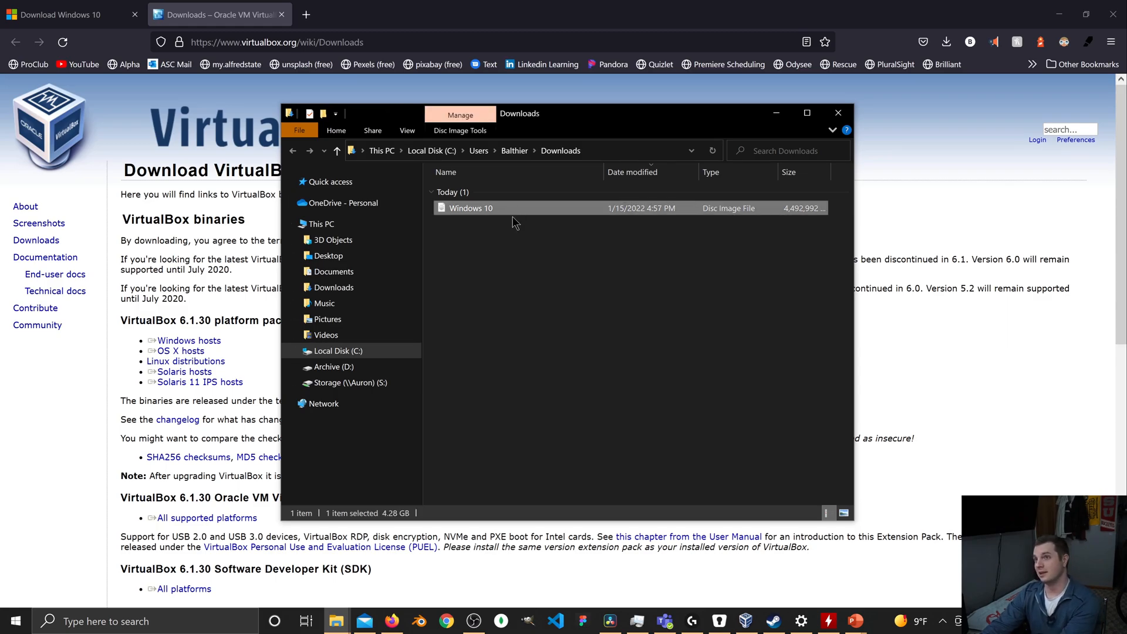
key(Delete)
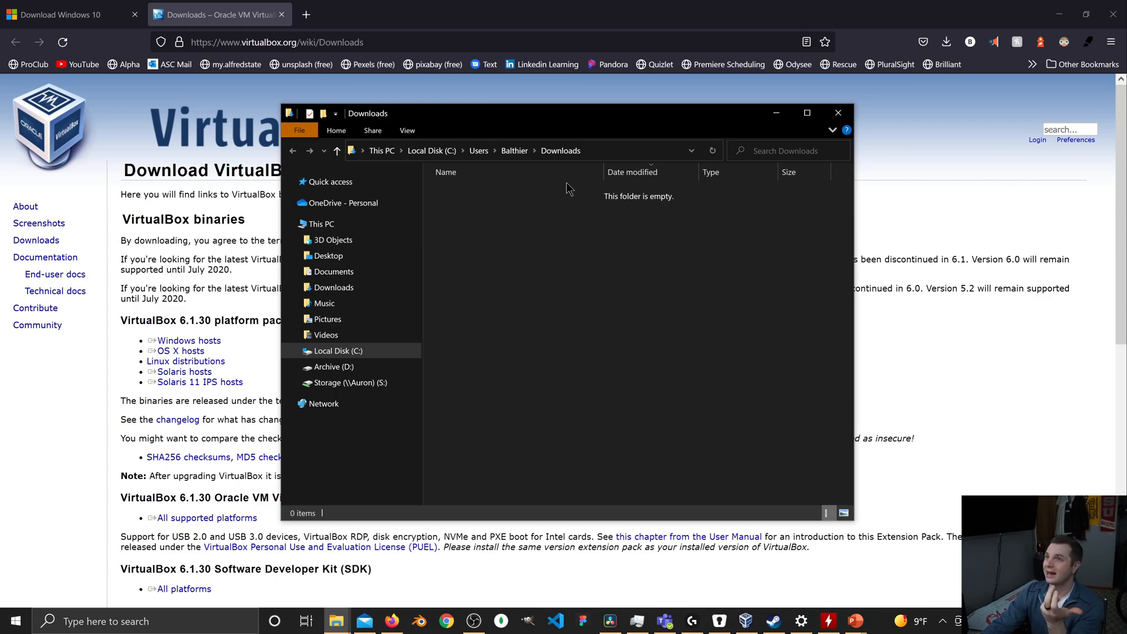
Look through the ISO's folder inside VM's on the C: drive, then minimize File Explorer and the browser to return to the slides.
click(344, 351)
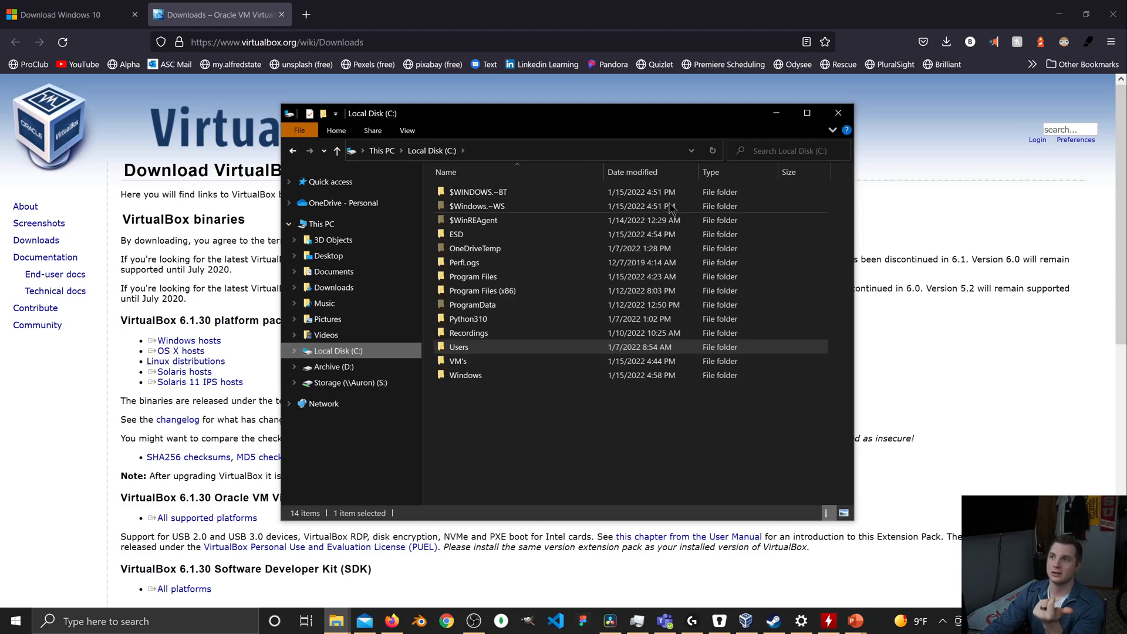
double_click(516, 364)
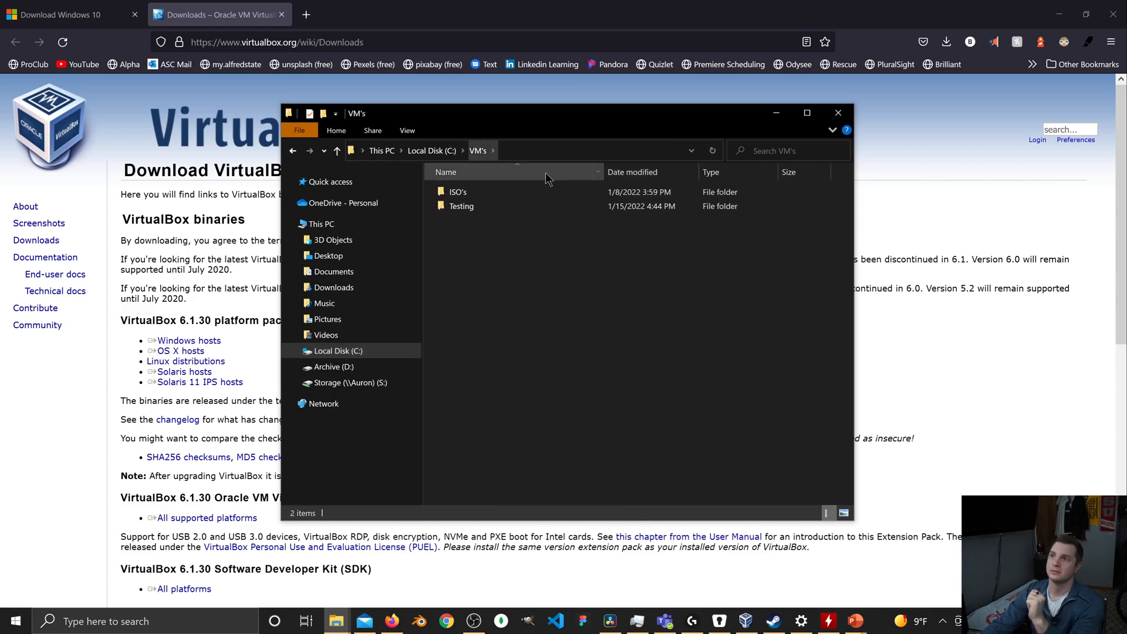
double_click(517, 192)
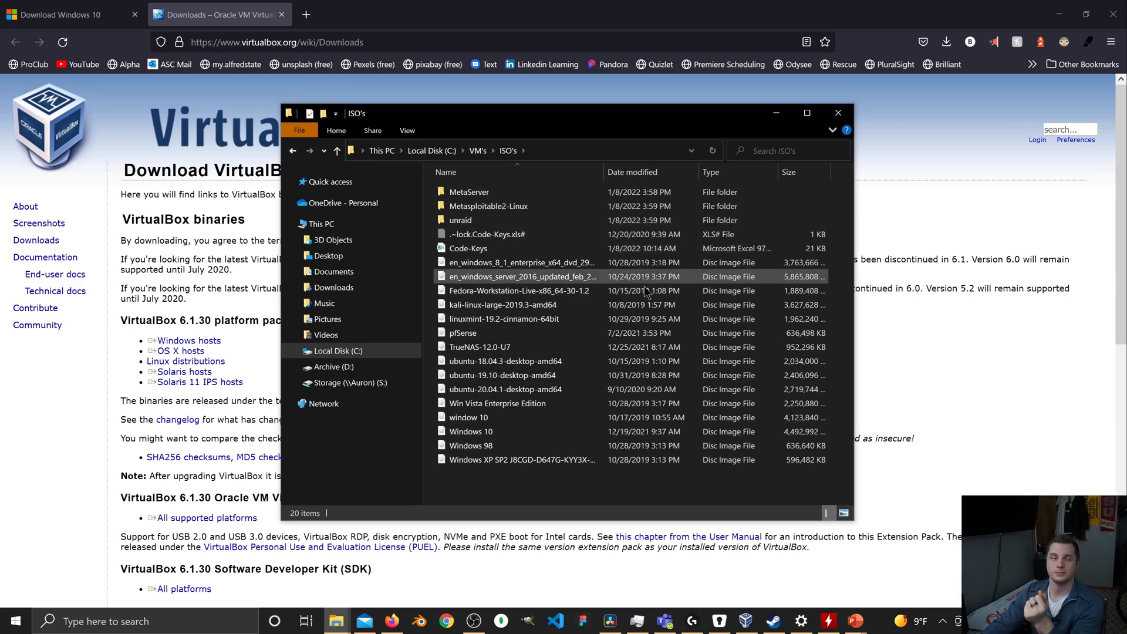
click(478, 152)
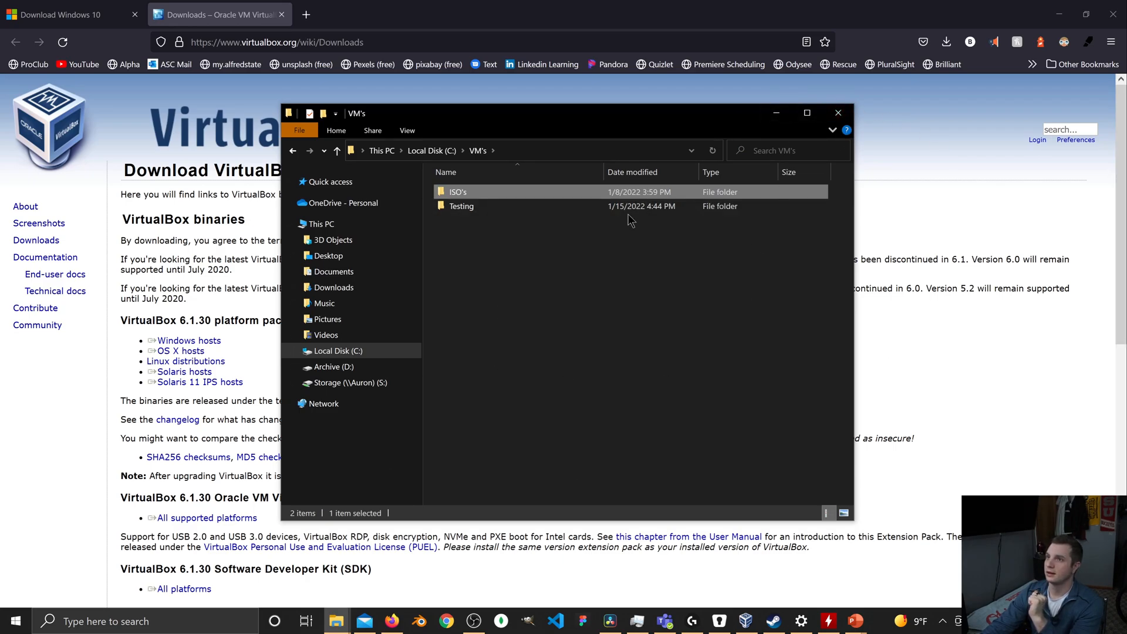
click(776, 113)
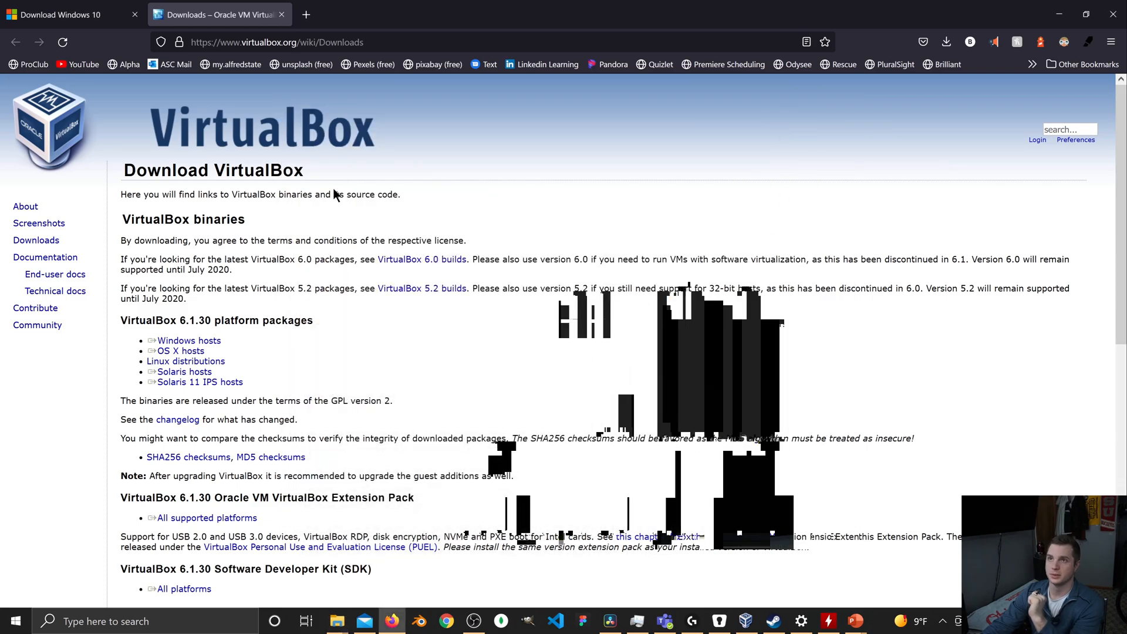
click(1060, 15)
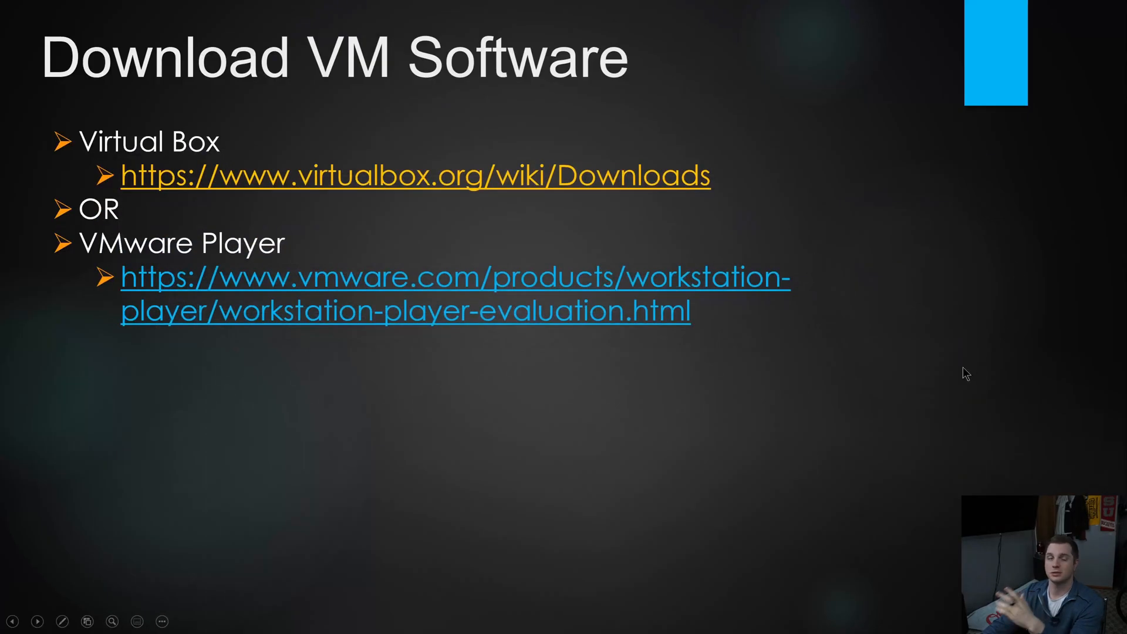
Go through the remaining slides on creating, configuring and installing the Windows 10 VM, and exit the slide show.
click(890, 392)
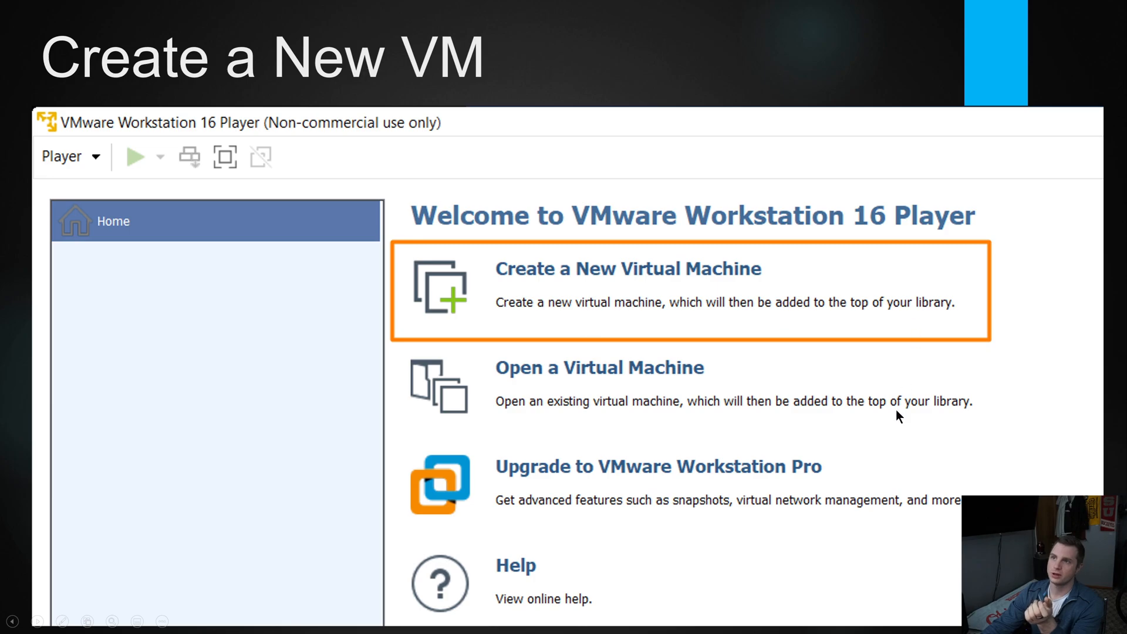
click(869, 406)
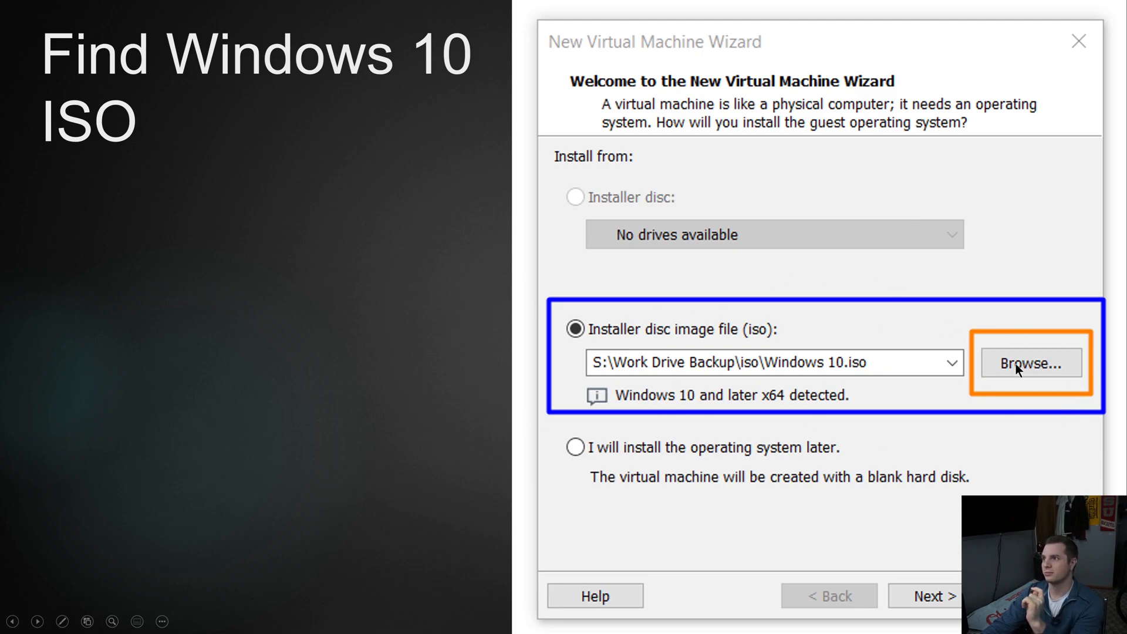
click(705, 483)
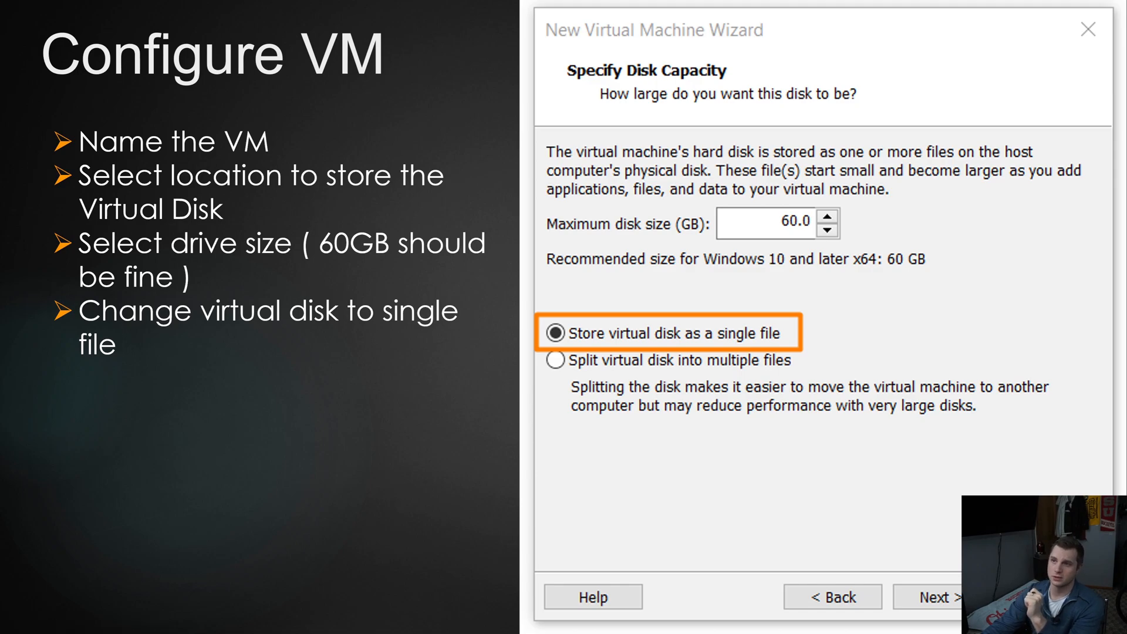
click(916, 353)
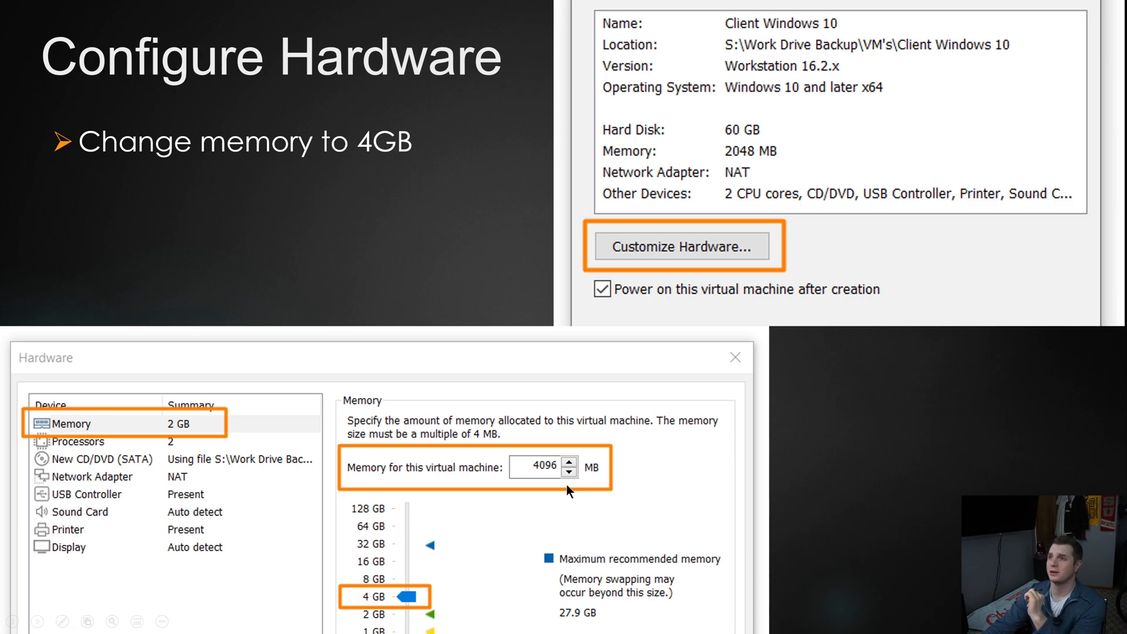
click(922, 442)
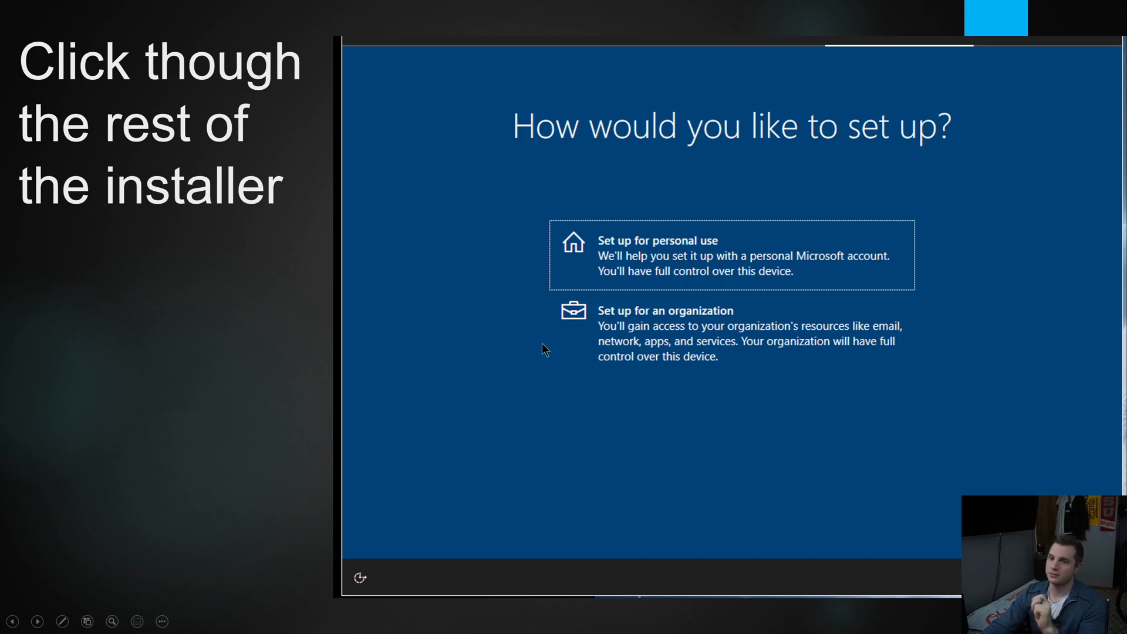
click(315, 356)
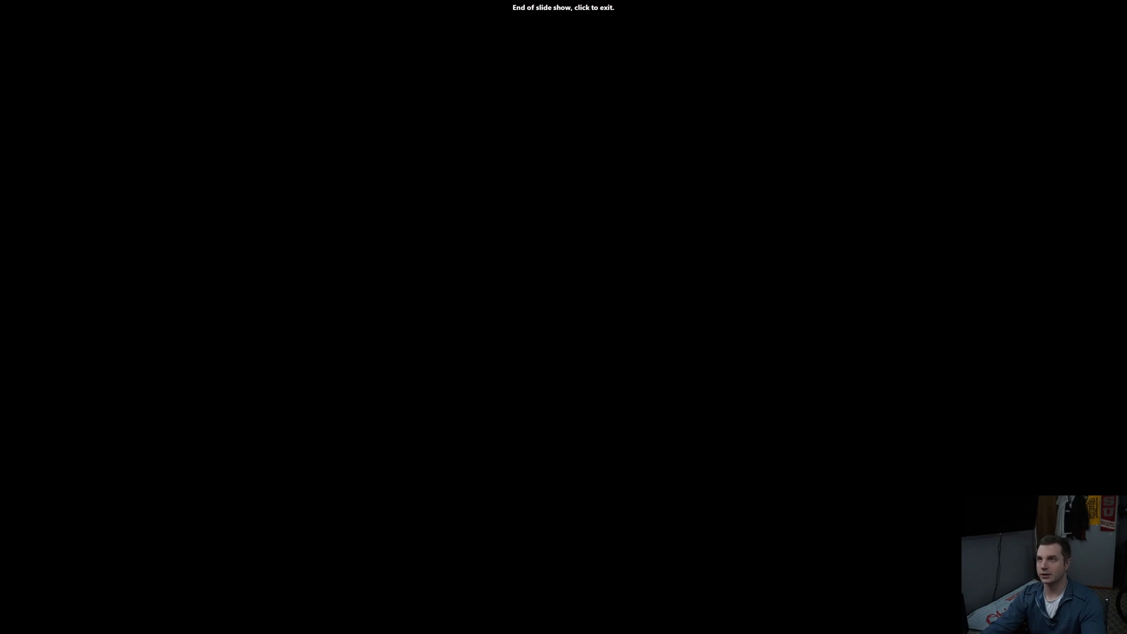
click(378, 267)
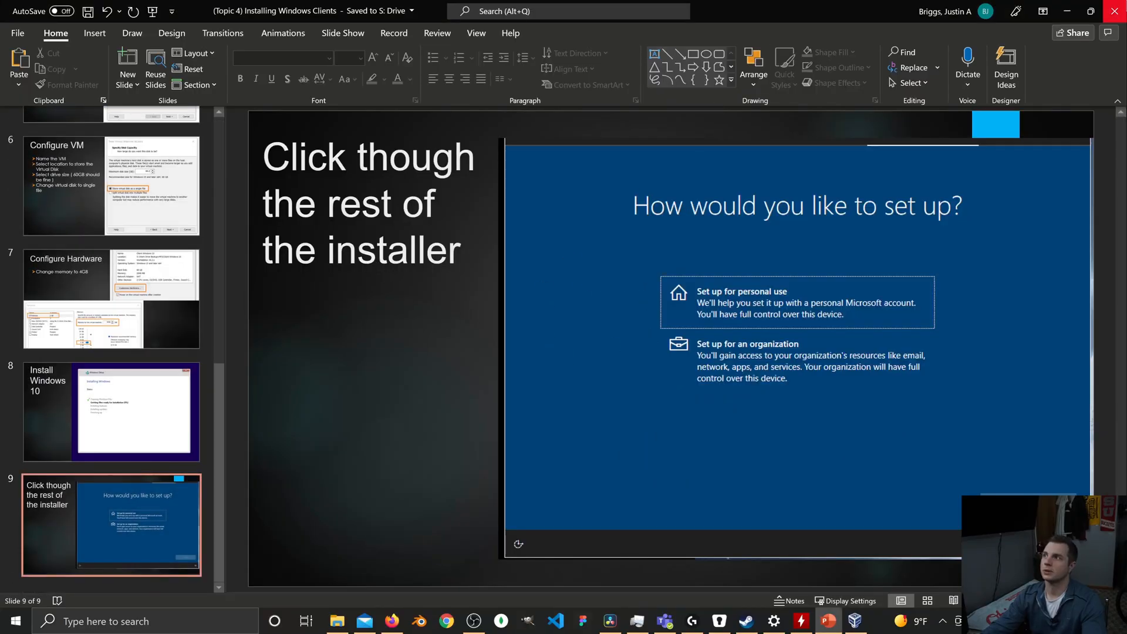
Switch from PowerPoint to VirtualBox Manager, enlarge its window and start creating a new virtual machine.
click(1067, 10)
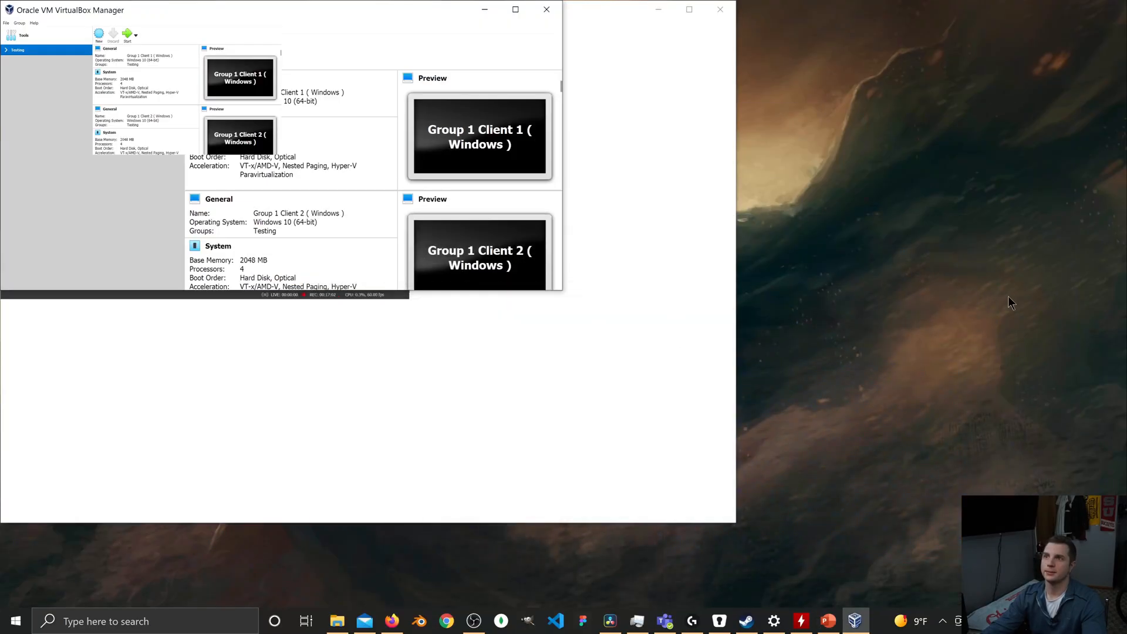
drag(311, 10, 419, 38)
click(658, 10)
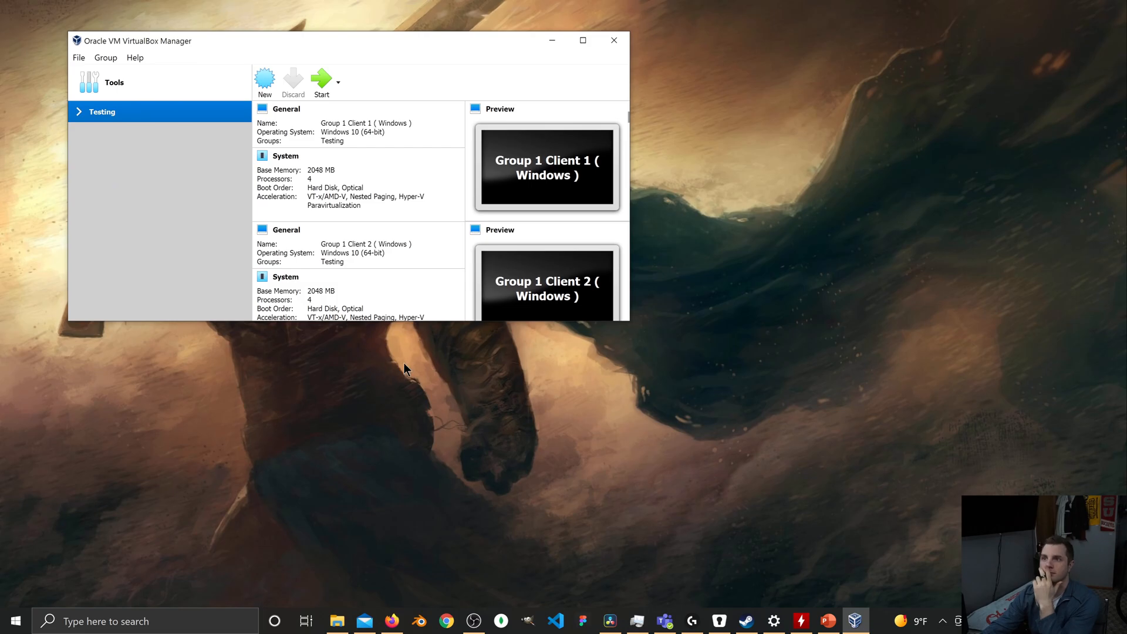
drag(627, 320, 731, 492)
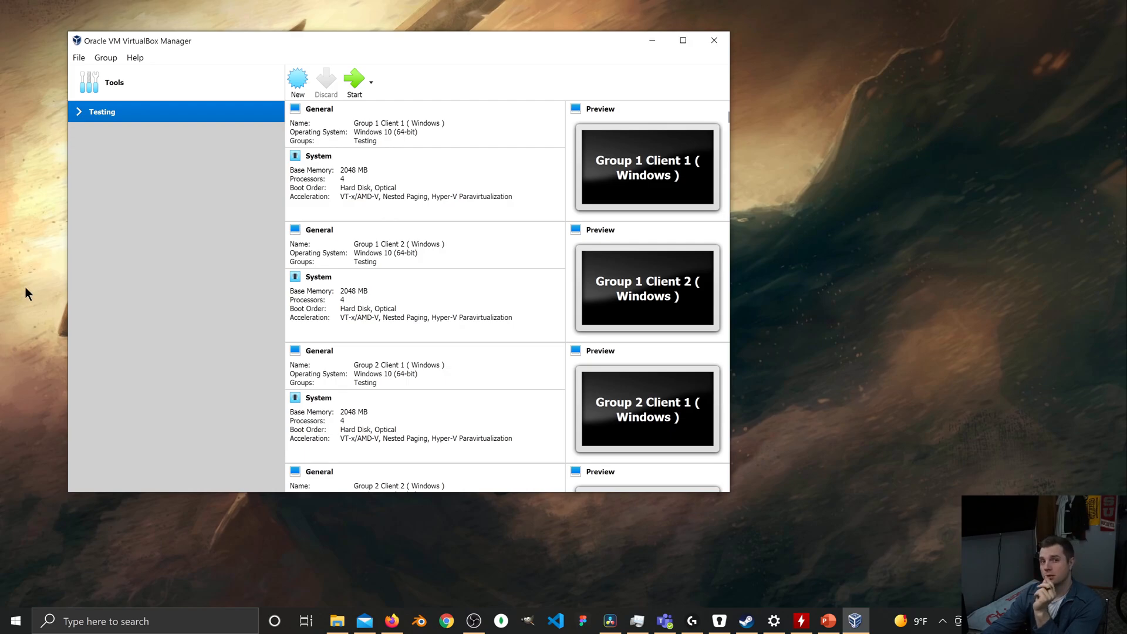
click(302, 83)
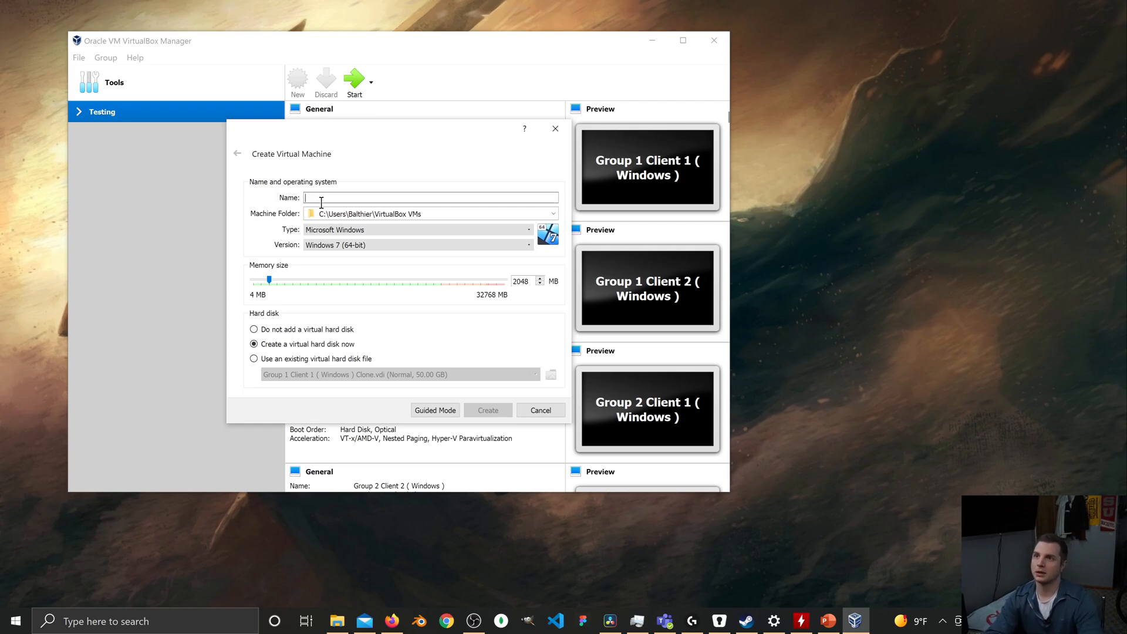
text(Windows)
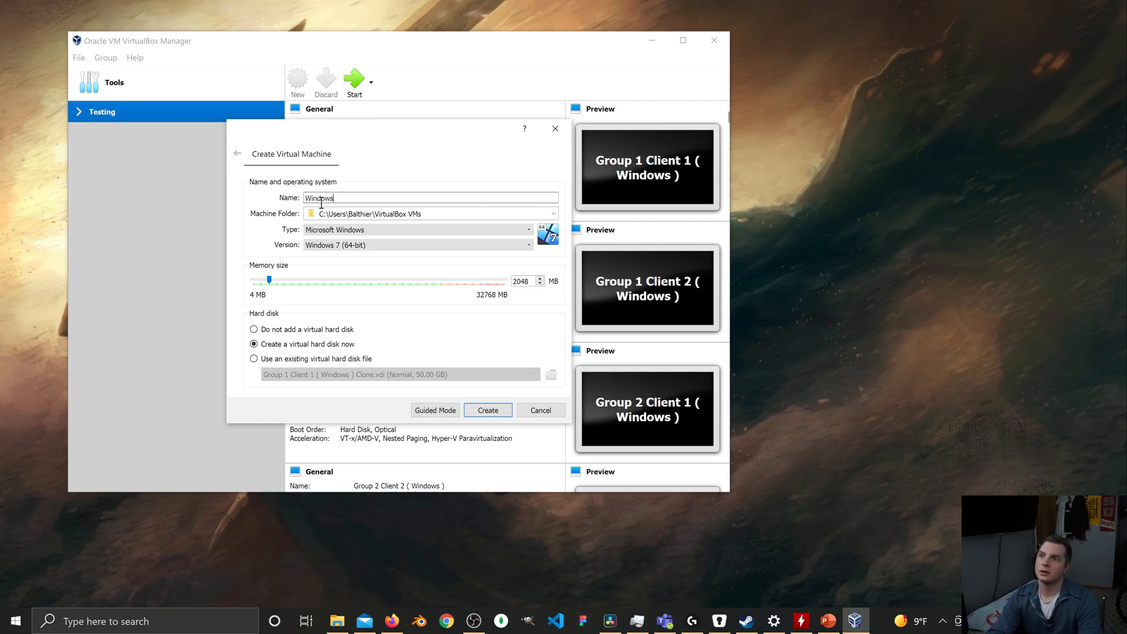
text( Client )
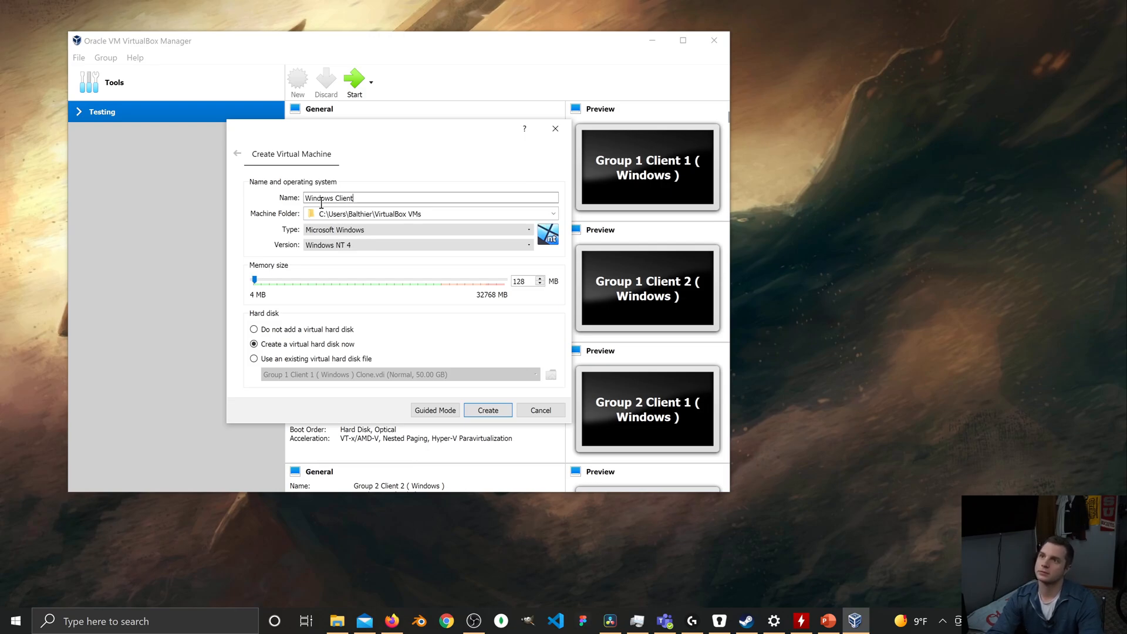
text(())
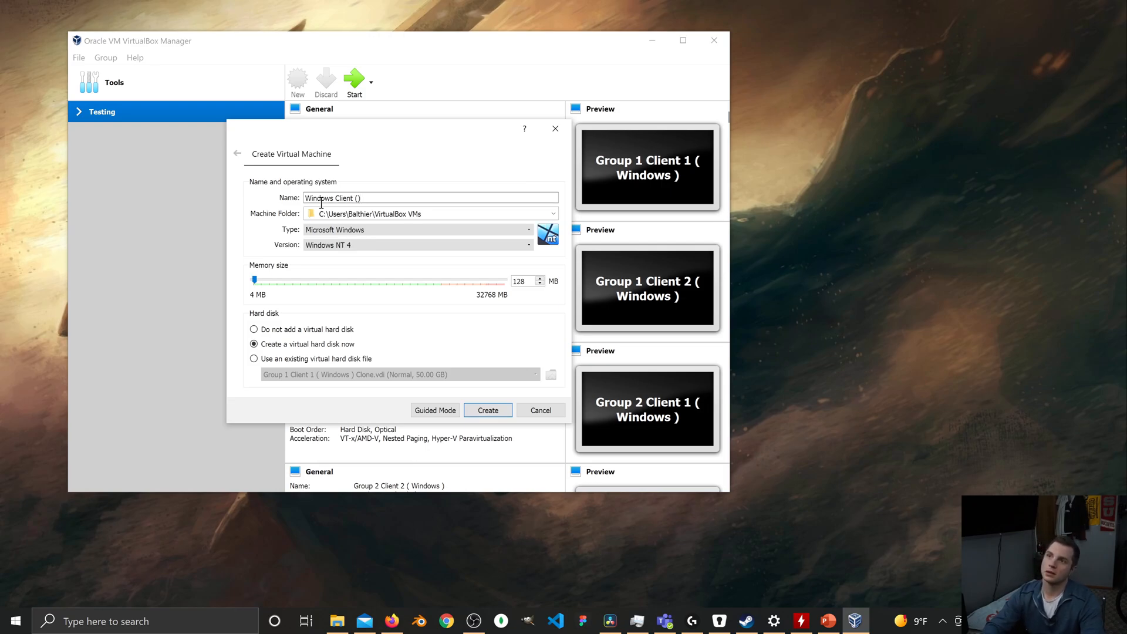
text(Group 1)
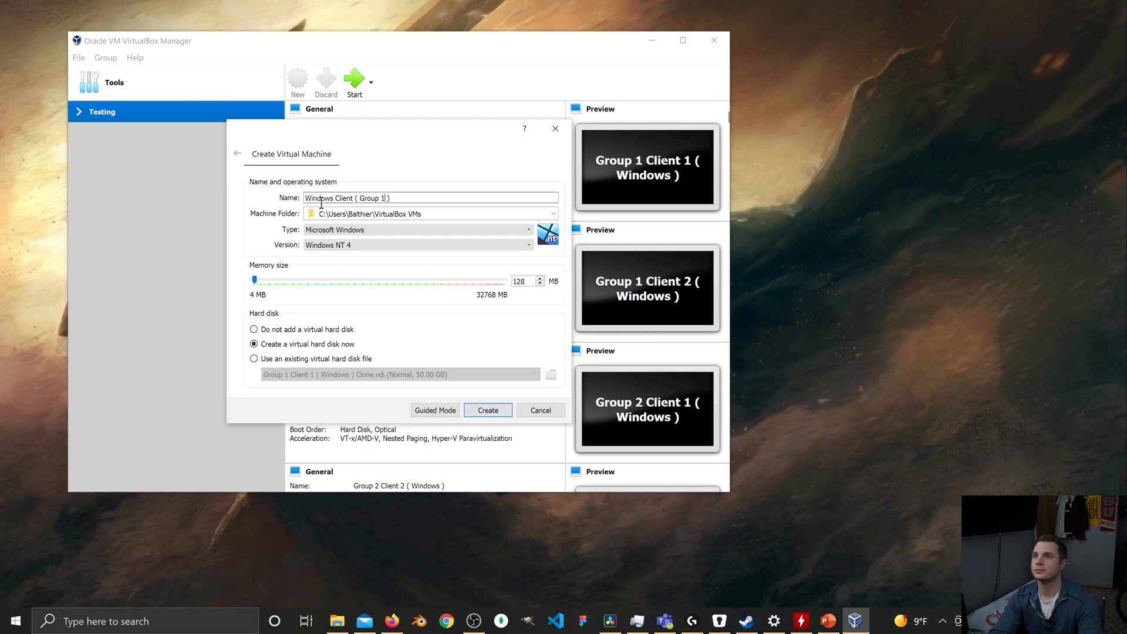
key(BackSpace)
key(BackSpace)
key(BackSpace)
key(BackSpace)
key(BackSpace)
key(BackSpace)
text(1)
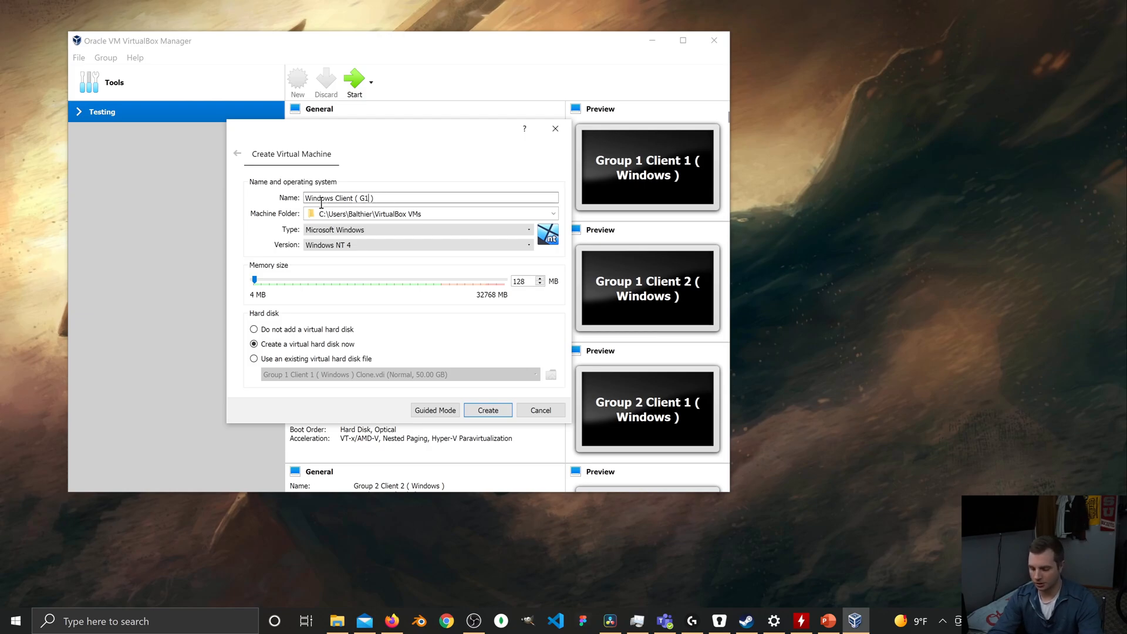
text(-C1)
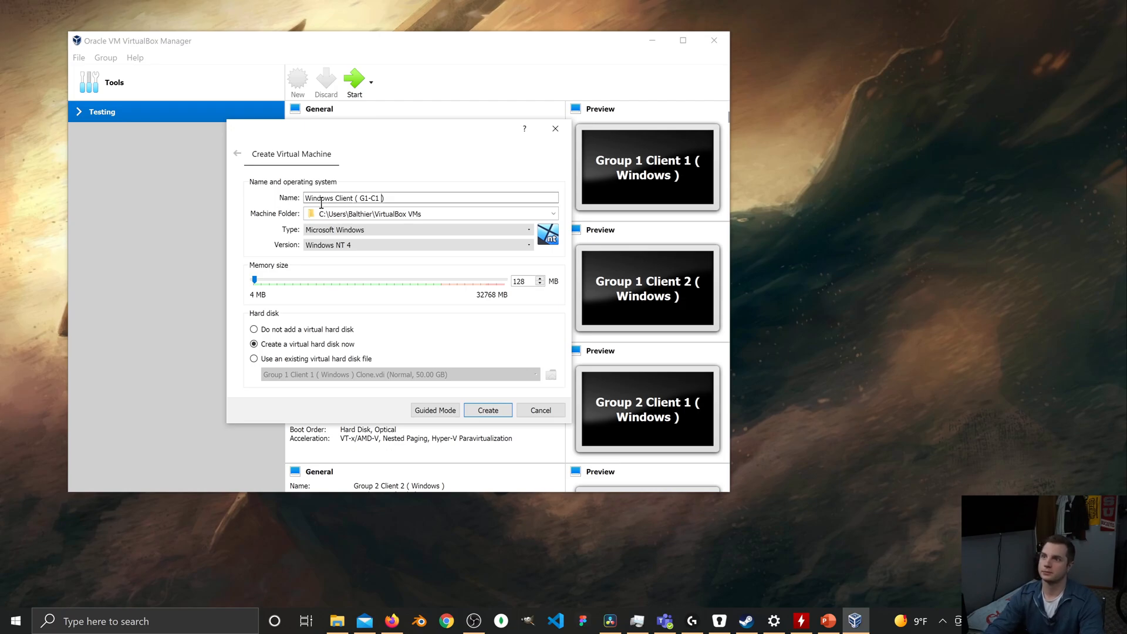
key(BackSpace)
key(BackSpace)
key(BackSpace)
key(BackSpace)
key(BackSpace)
key(BackSpace)
key(BackSpace)
key(BackSpace)
key(BackSpace)
key(BackSpace)
key(BackSpace)
key(BackSpace)
key(BackSpace)
key(BackSpace)
key(BackSpace)
key(BackSpace)
key(BackSpace)
key(BackSpace)
key(BackSpace)
key(BackSpace)
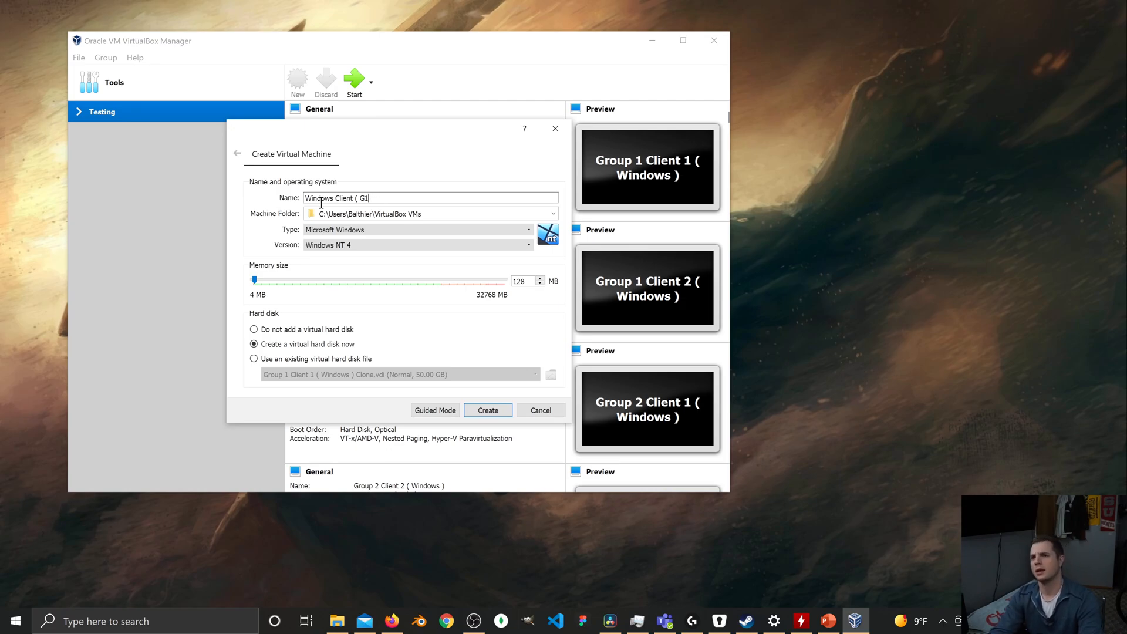
Name the new virtual machine G1-C1 ( Windows ).
text(G1-C1)
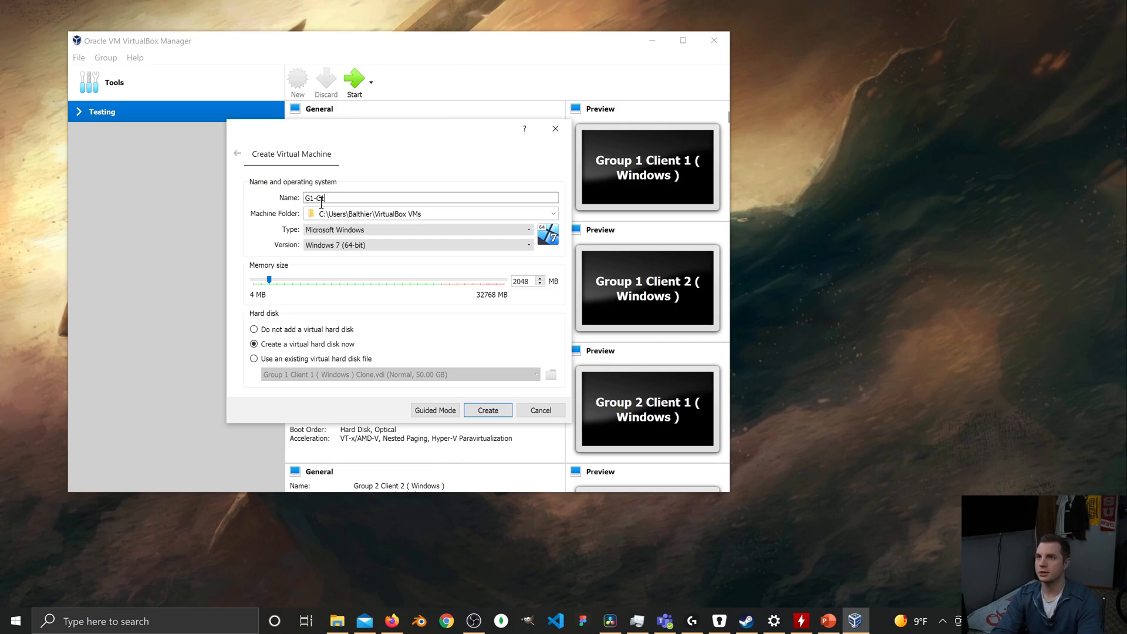
text( ())
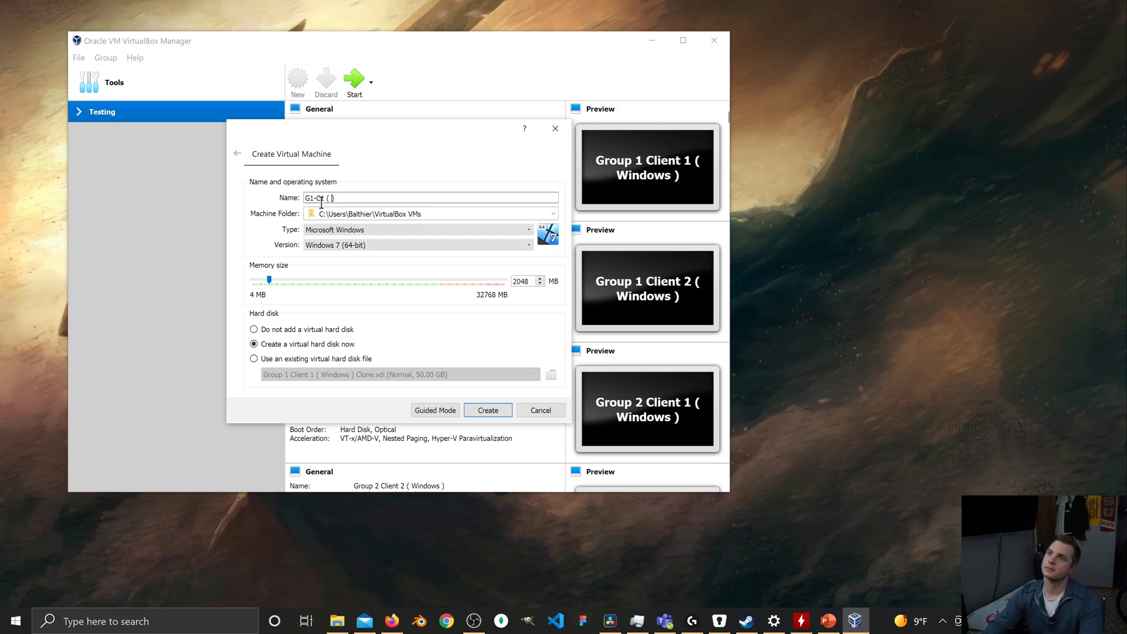
text( Windows )
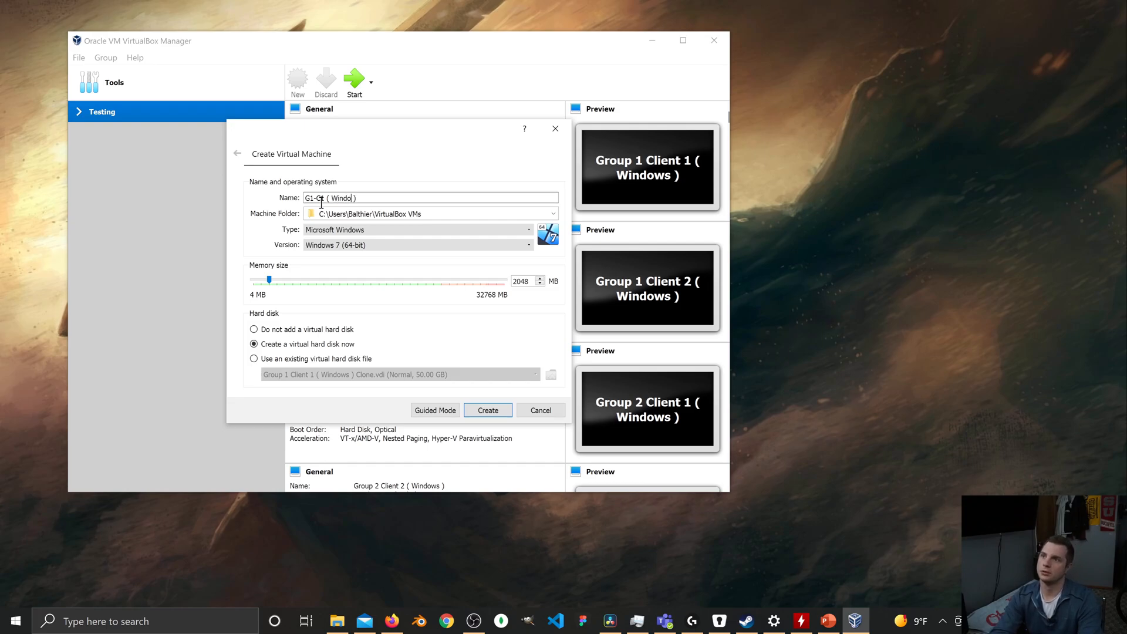
text(10)
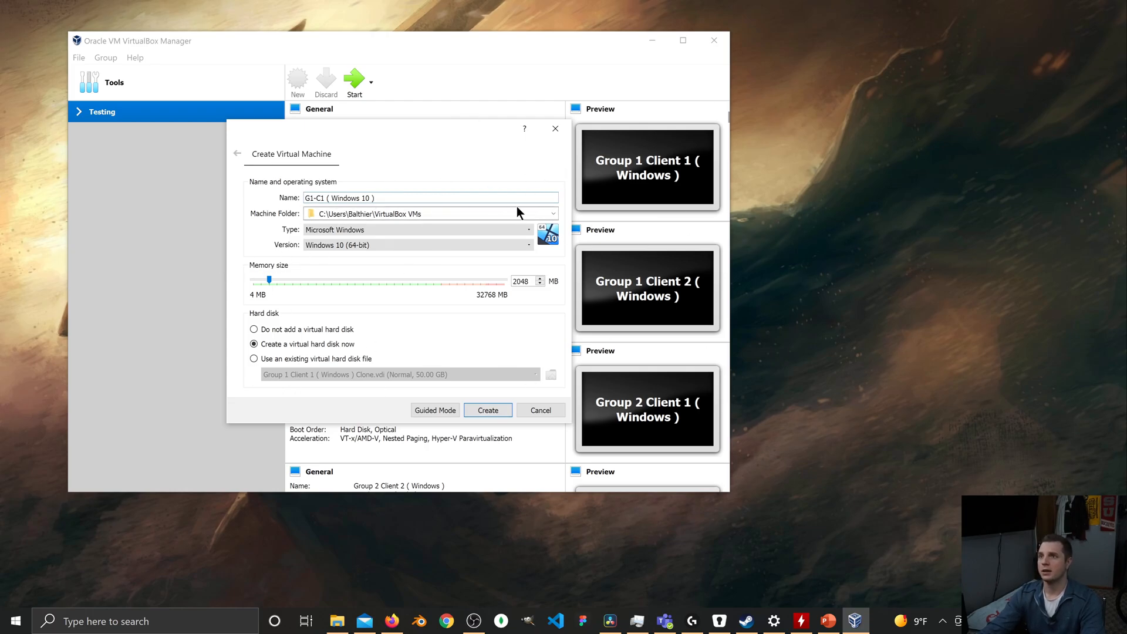
Complete the machine name as G1-C1 ( Windows 10 ) and set its machine folder to VM's on the C: drive.
click(551, 214)
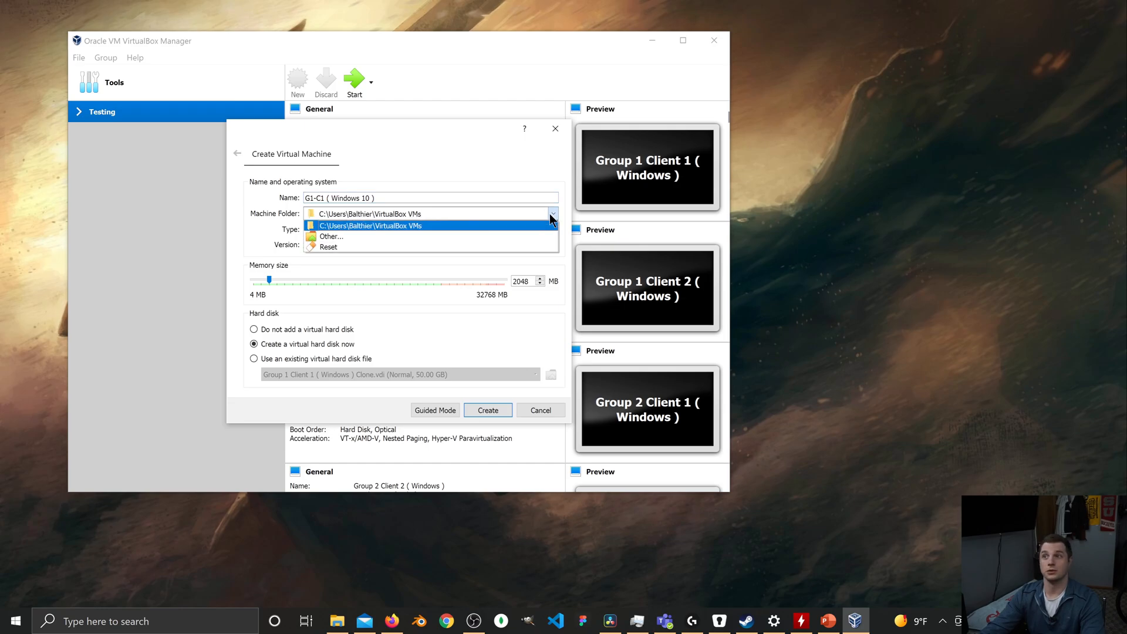
click(361, 237)
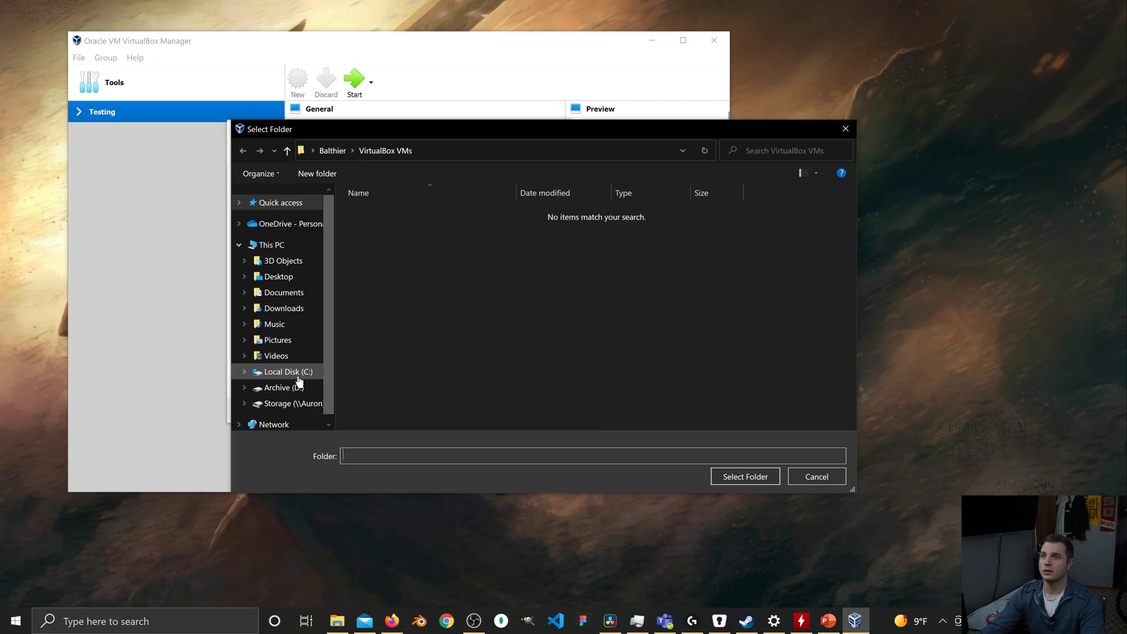
click(281, 372)
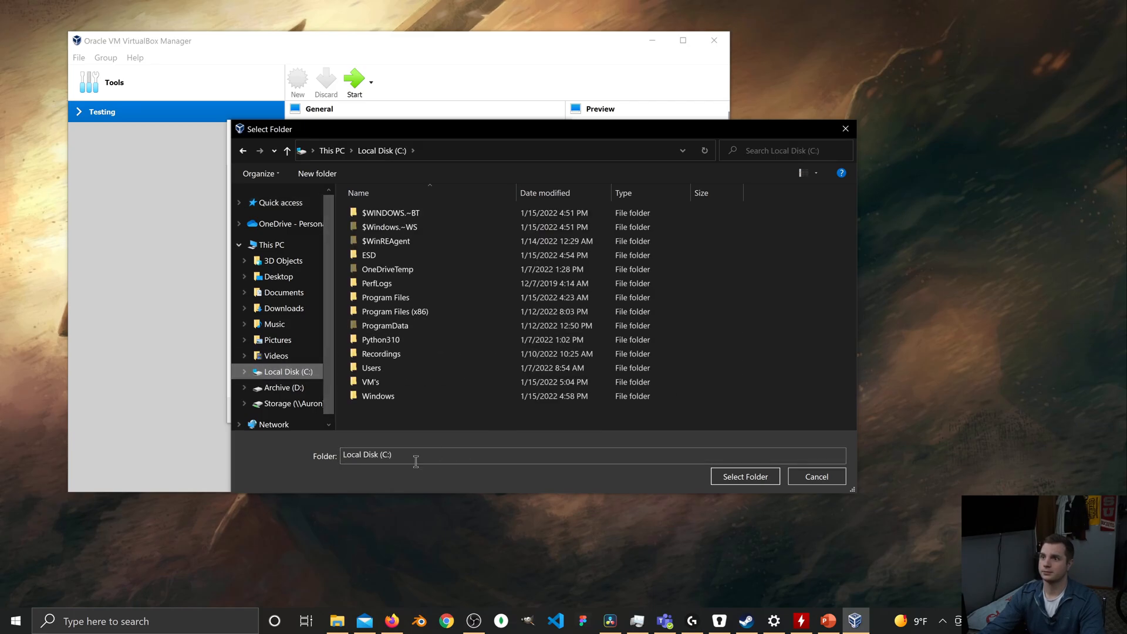
double_click(412, 382)
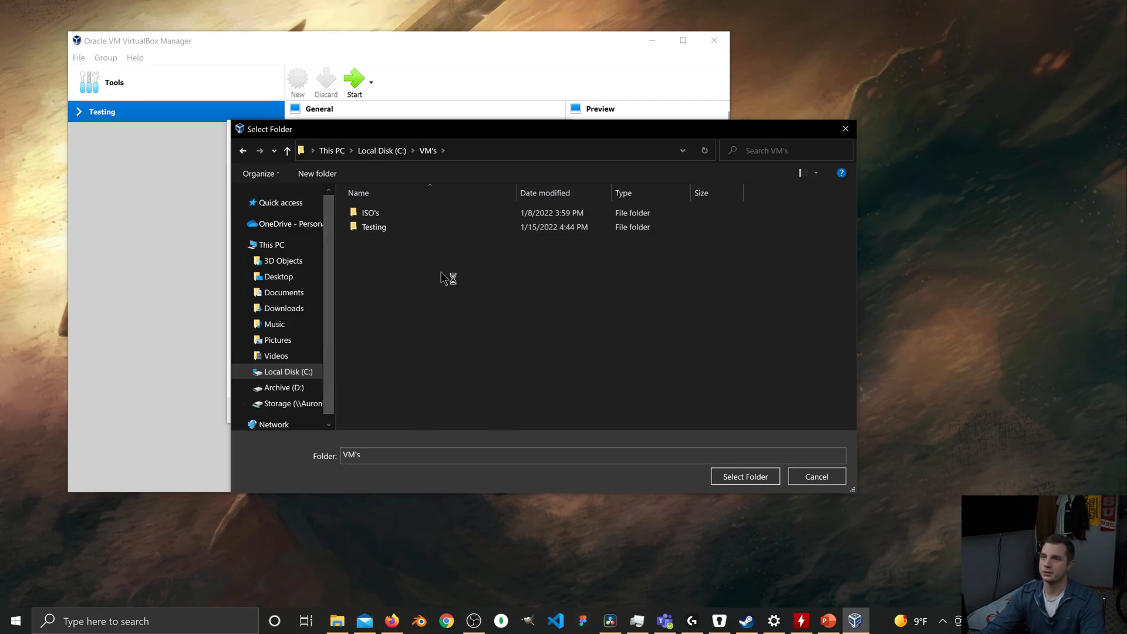
click(745, 476)
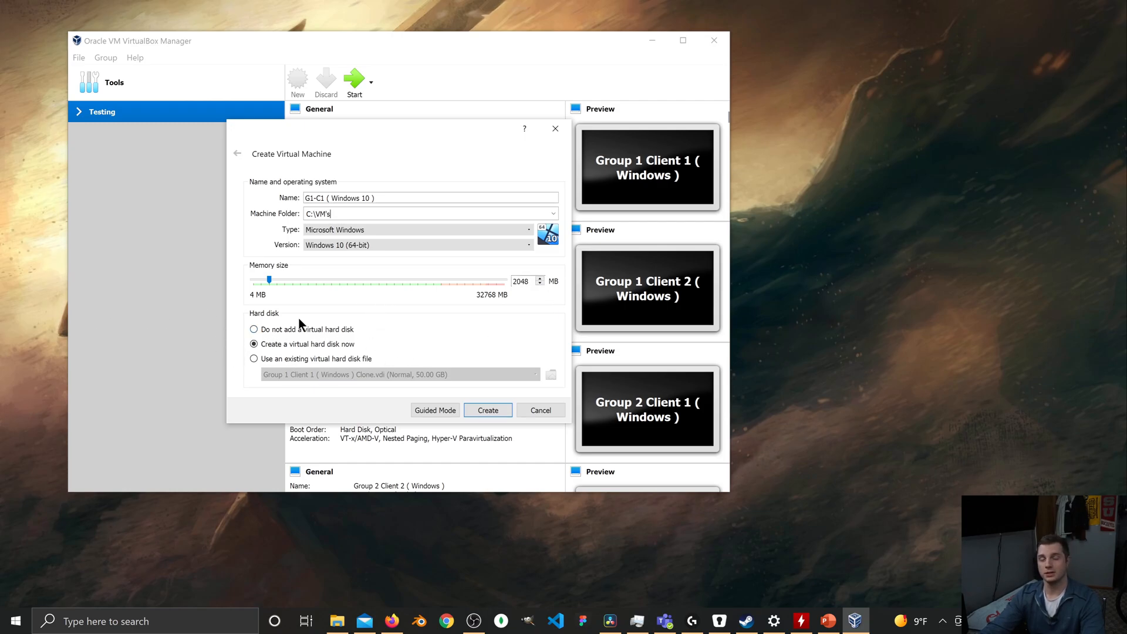
Create the virtual machine with a new 50 GB, dynamically allocated VDI hard disk, and collapse and re-expand the Testing group.
click(497, 409)
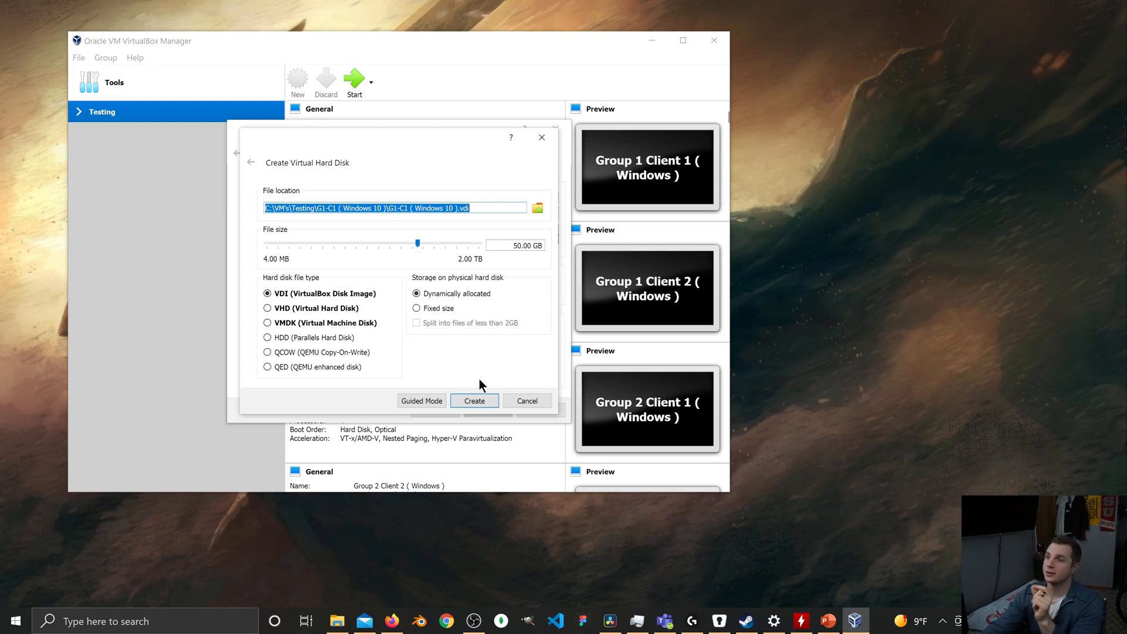
click(474, 401)
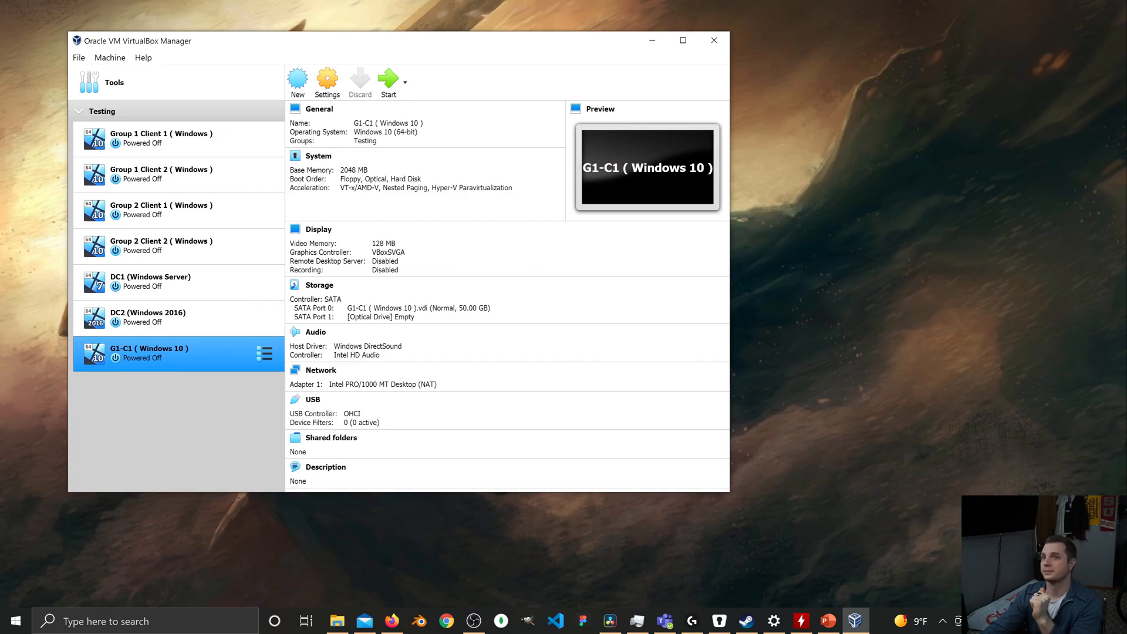
click(79, 109)
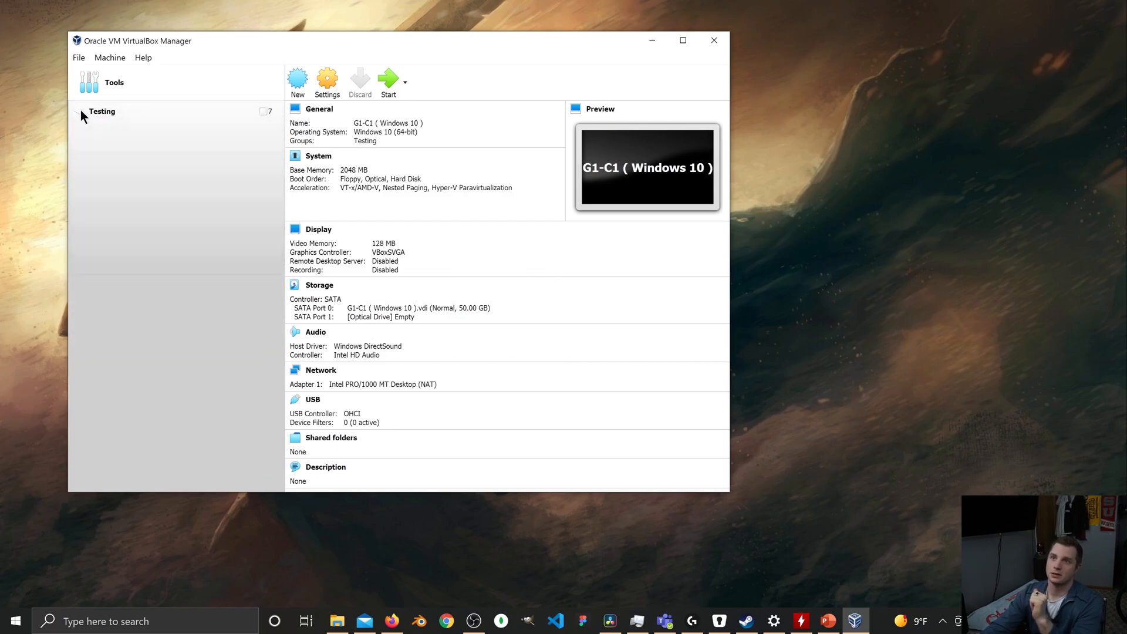
click(80, 110)
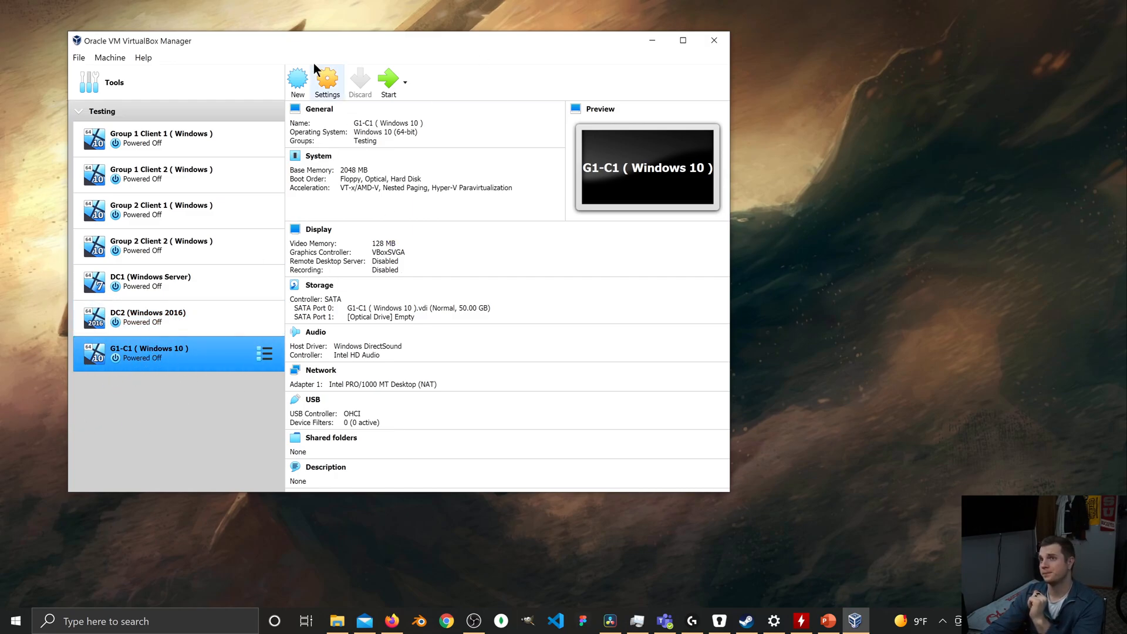
In the new machine's system settings, set the boot order to Hard Disk first and Optical second, and disable Floppy.
click(326, 87)
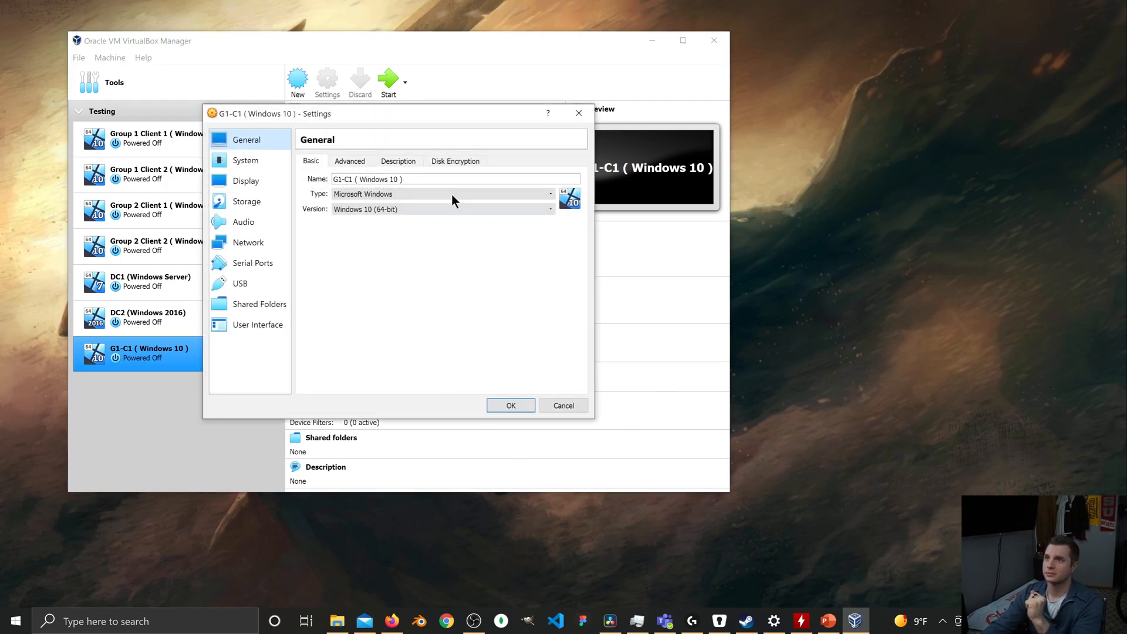
click(264, 160)
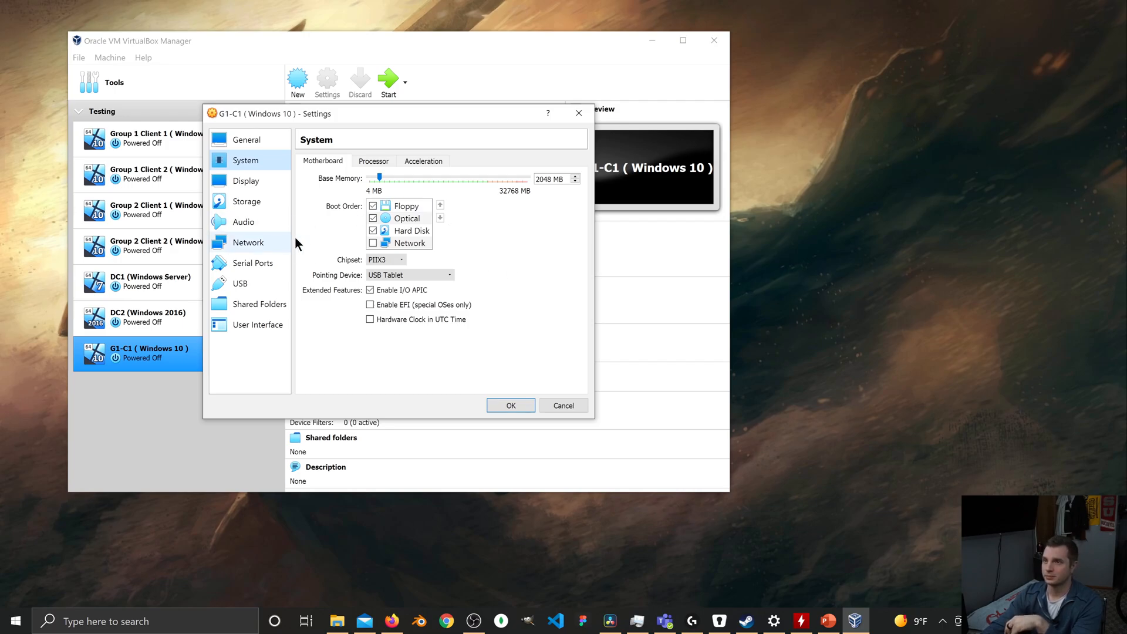
click(411, 231)
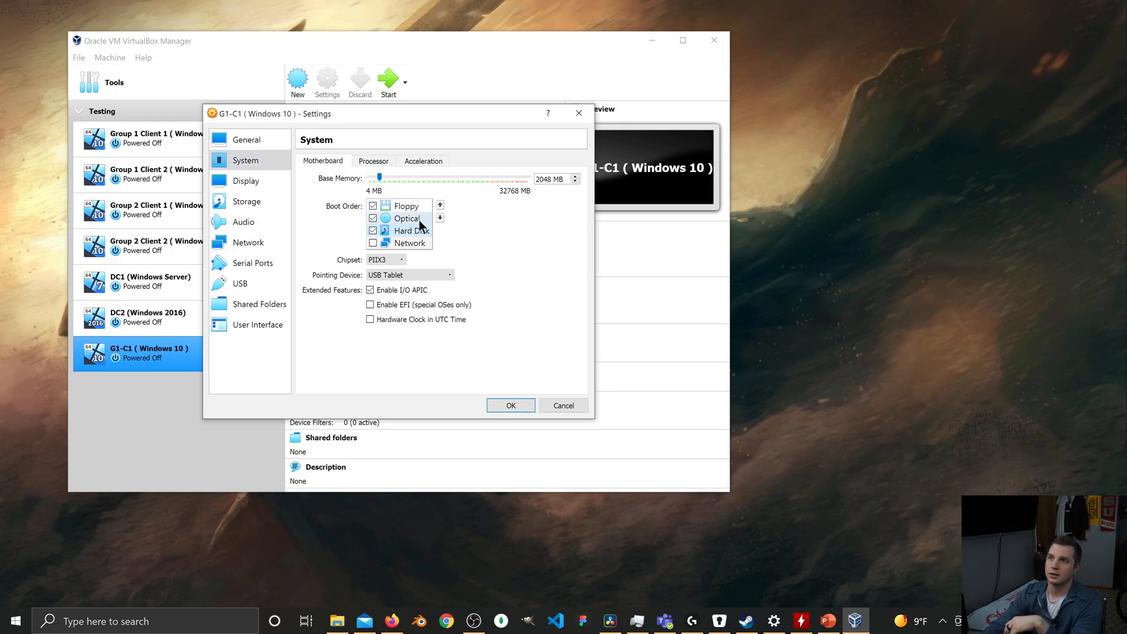
click(439, 205)
click(439, 206)
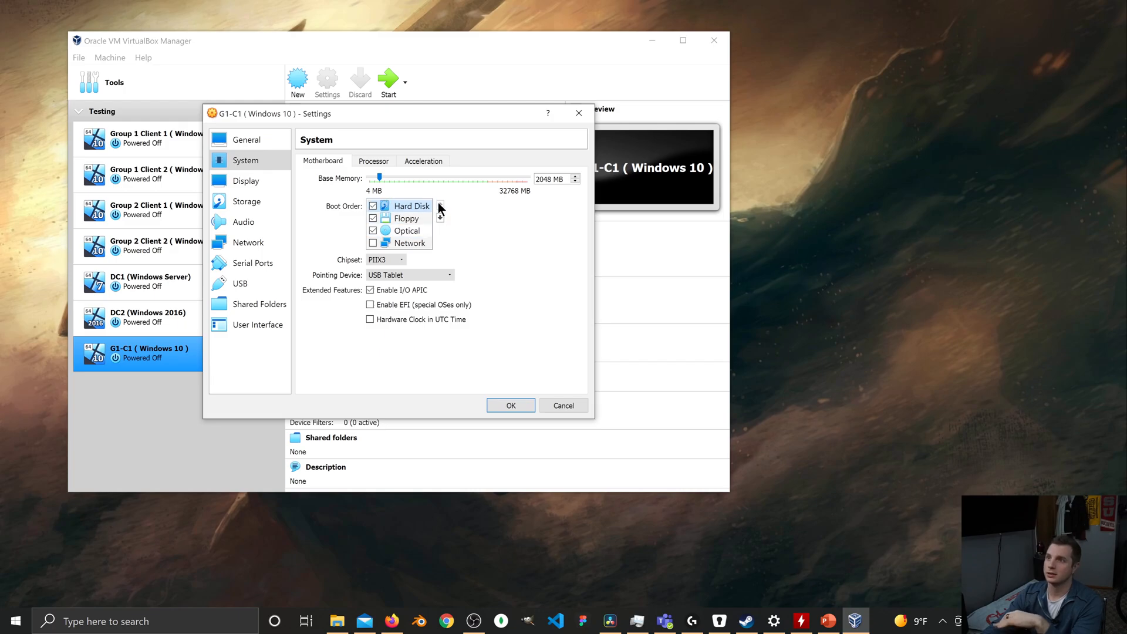
click(401, 232)
click(440, 205)
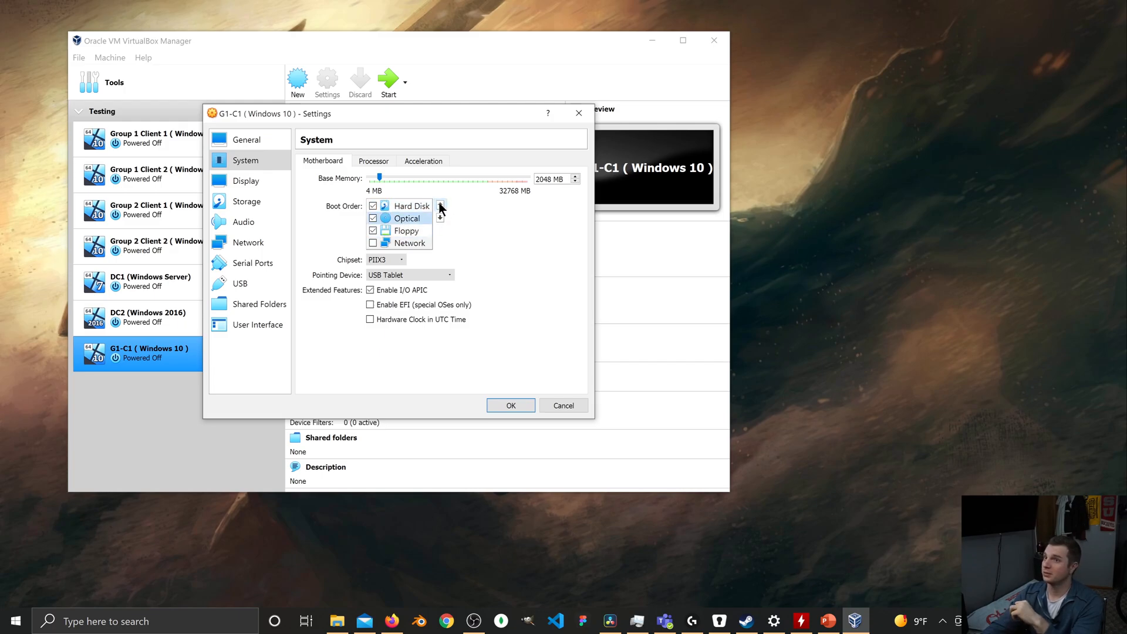
click(374, 230)
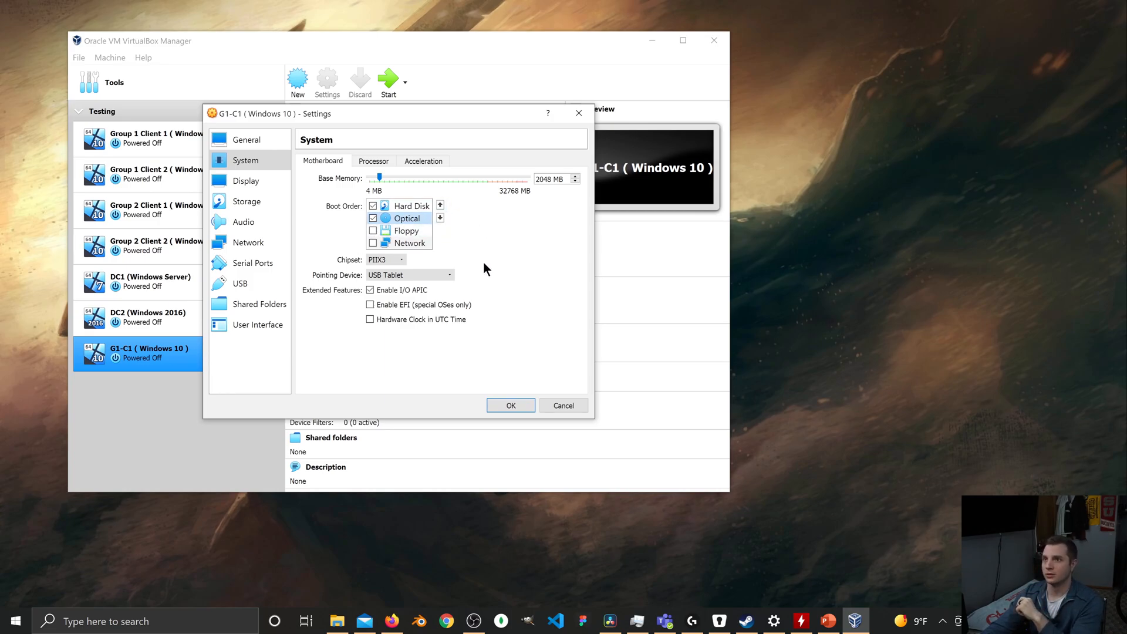
Set the virtual machine's processor count to 2 and review its acceleration and motherboard settings.
click(373, 161)
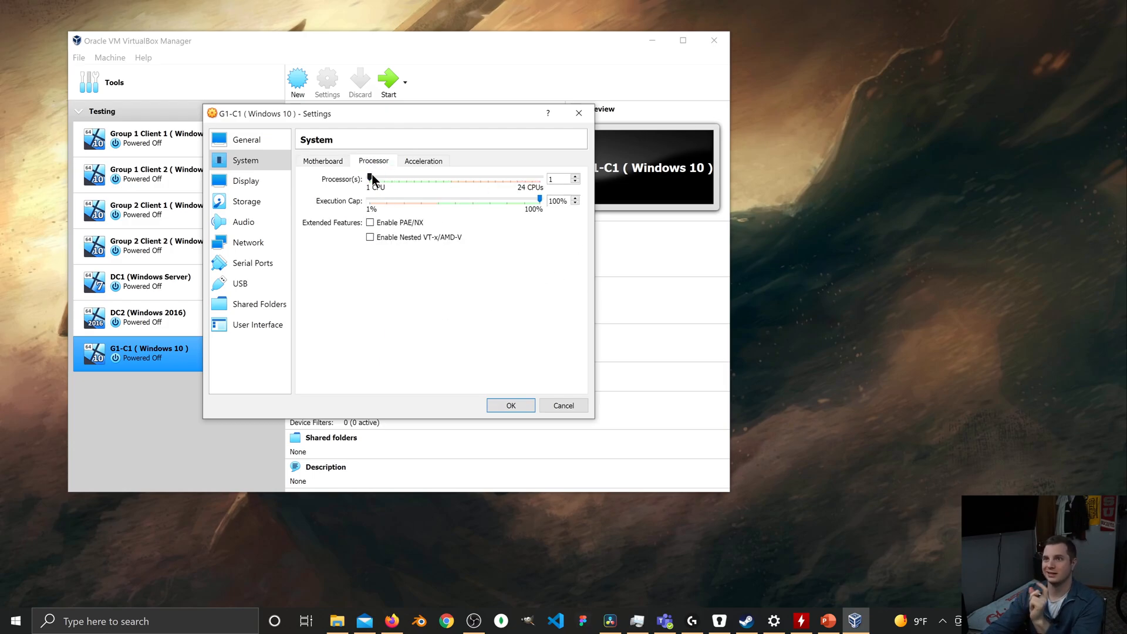
drag(372, 174, 379, 174)
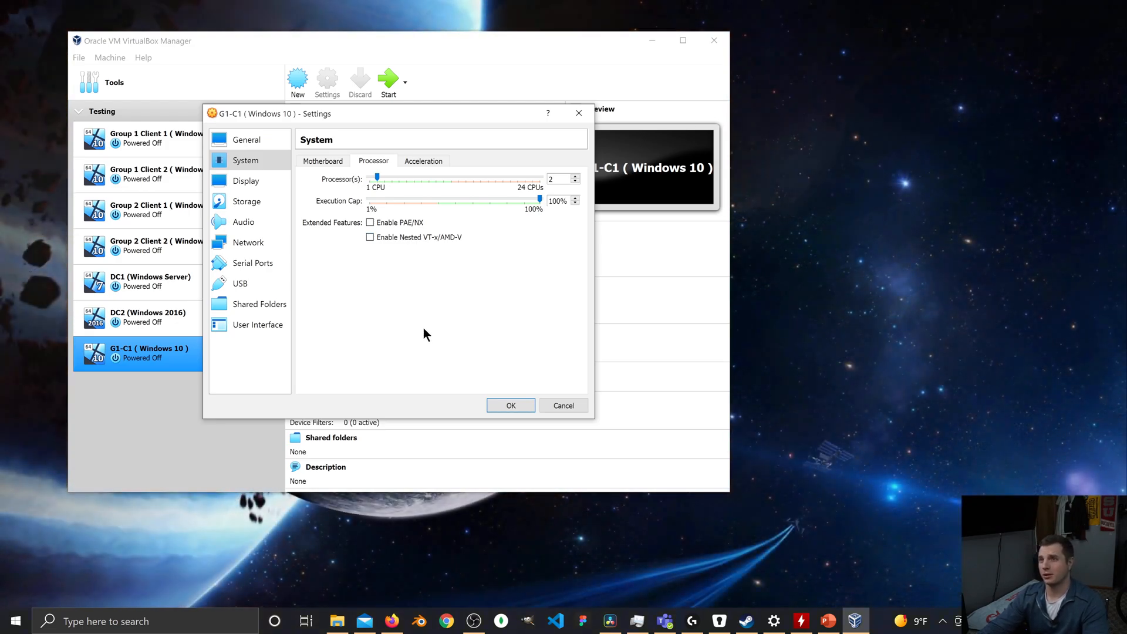
click(425, 161)
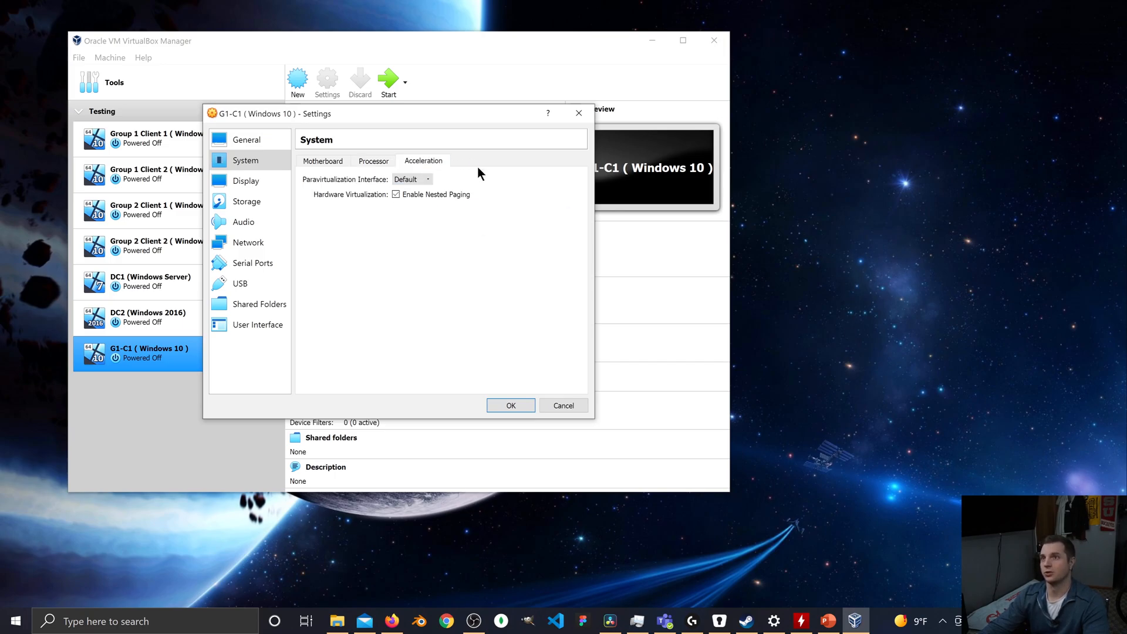
click(331, 161)
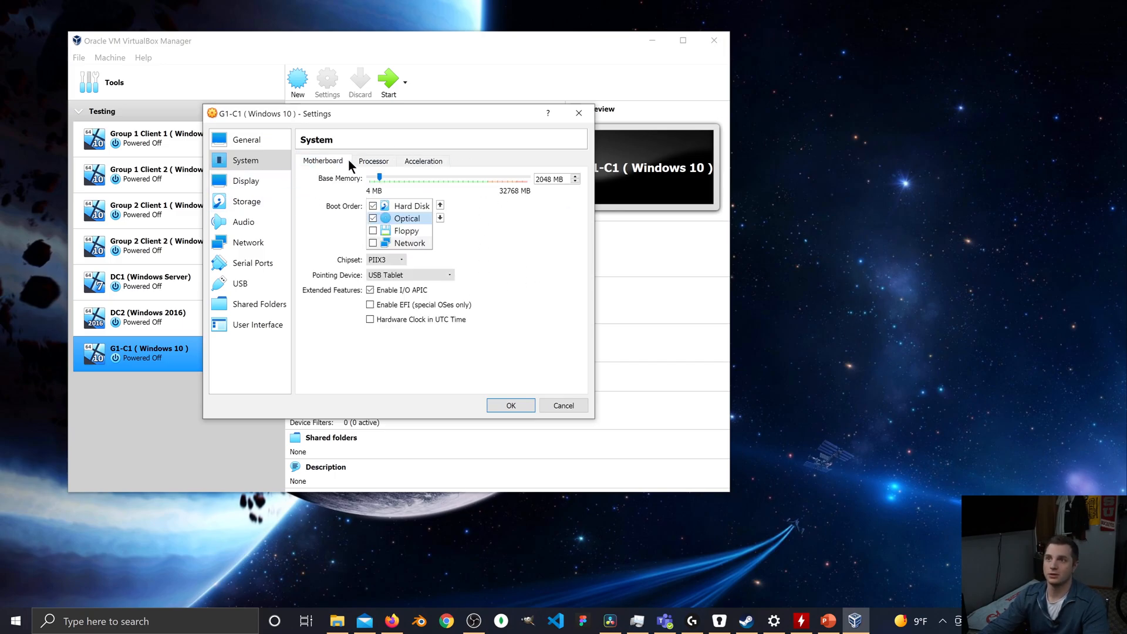
Enable 3D acceleration for the machine's display and raise the video memory to 256 MB.
click(263, 185)
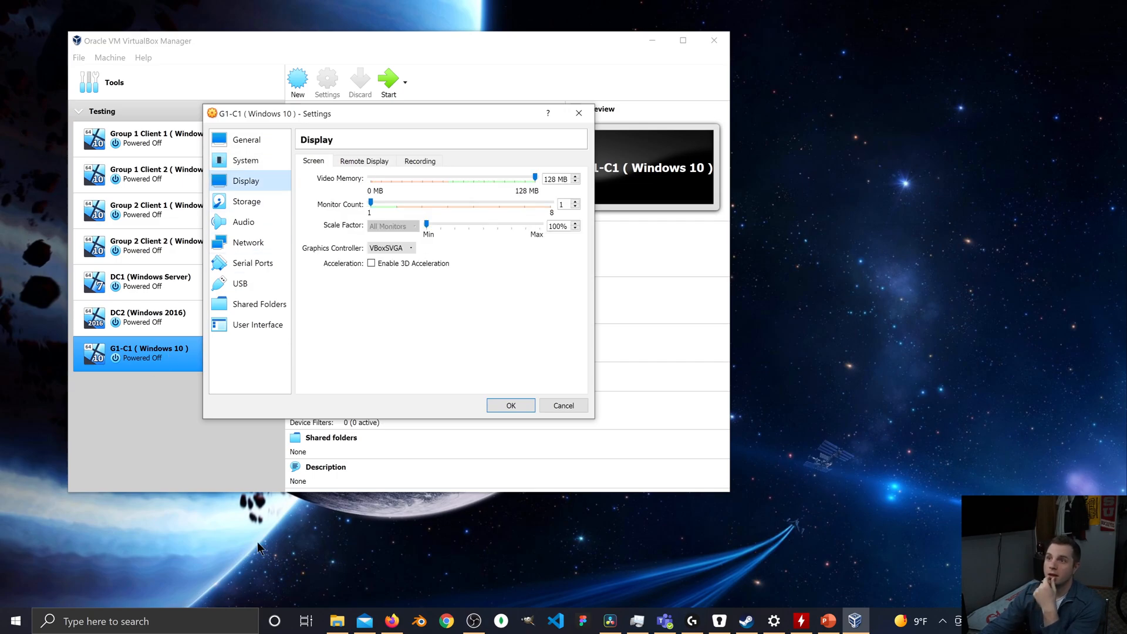
click(371, 264)
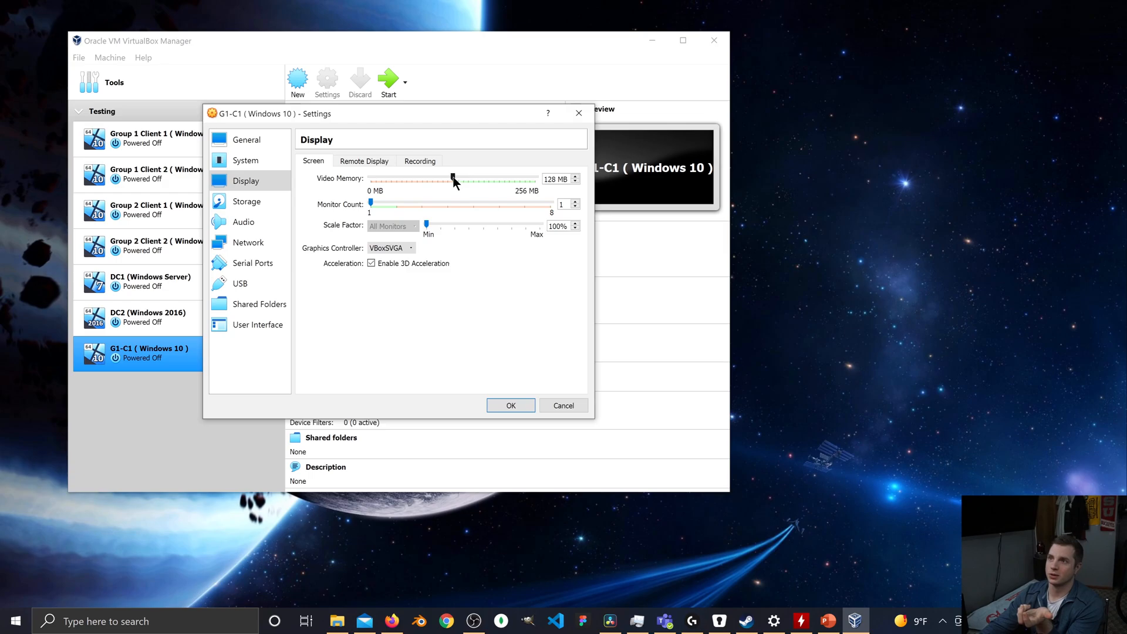
drag(453, 177, 543, 179)
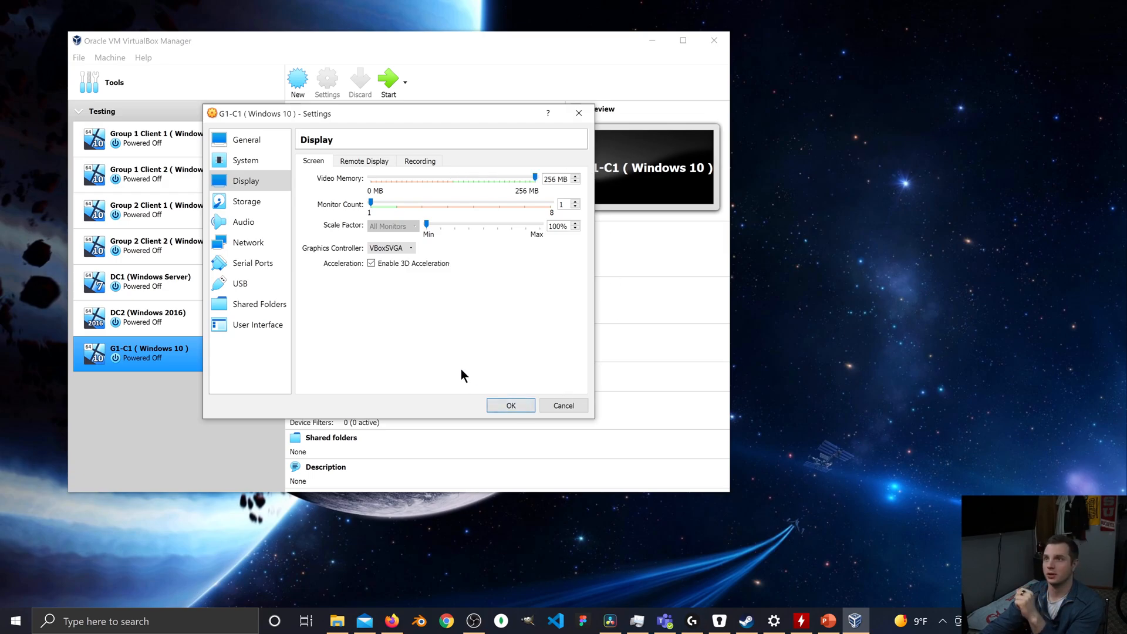
Load the Windows 10 disc image from the ISO's folder into the machine's empty optical drive.
click(252, 200)
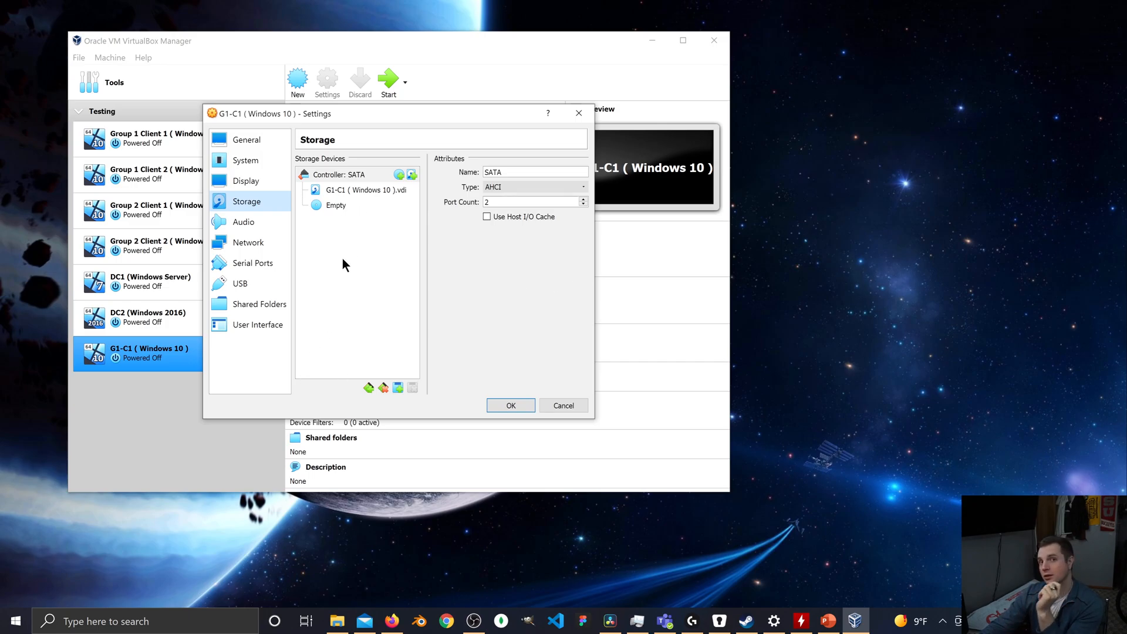
click(343, 206)
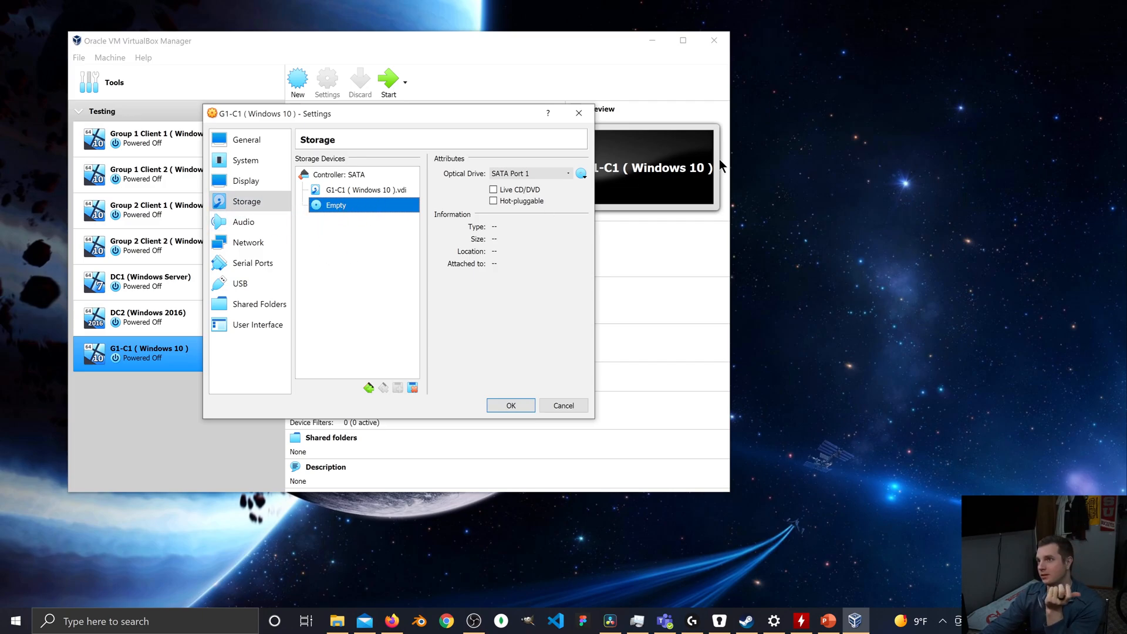
click(583, 173)
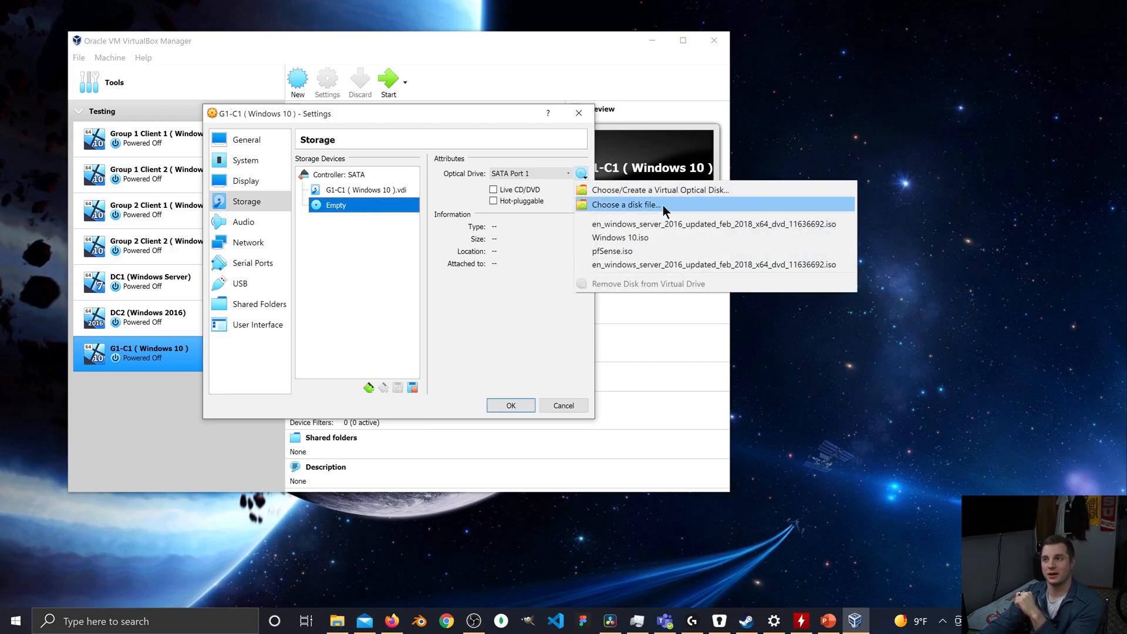
click(663, 205)
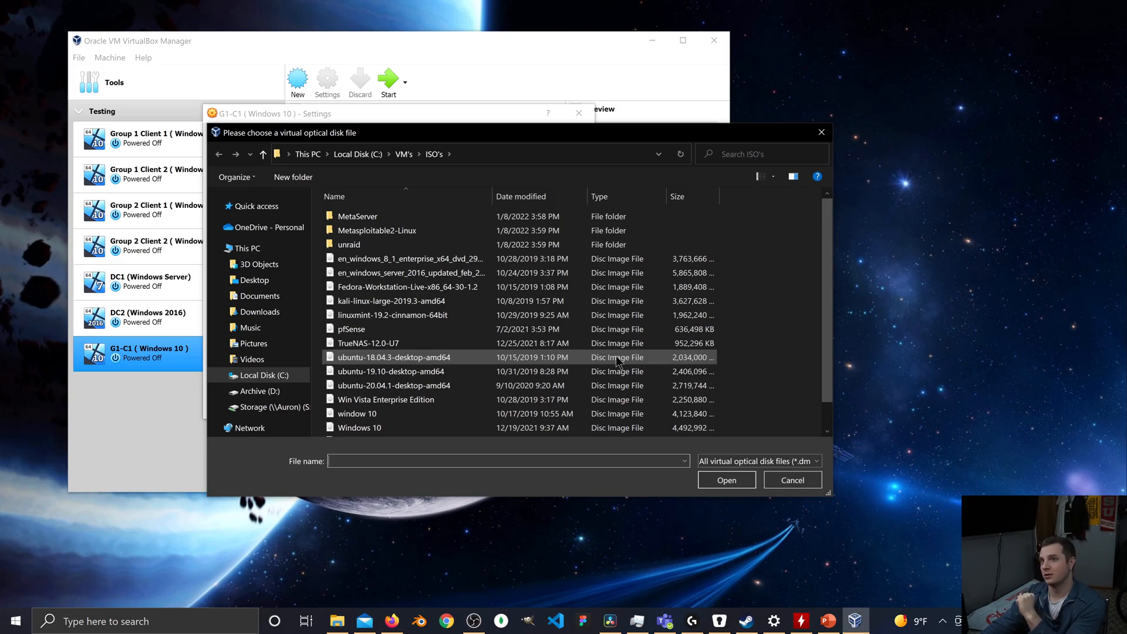
scroll(510, 348, down, 1)
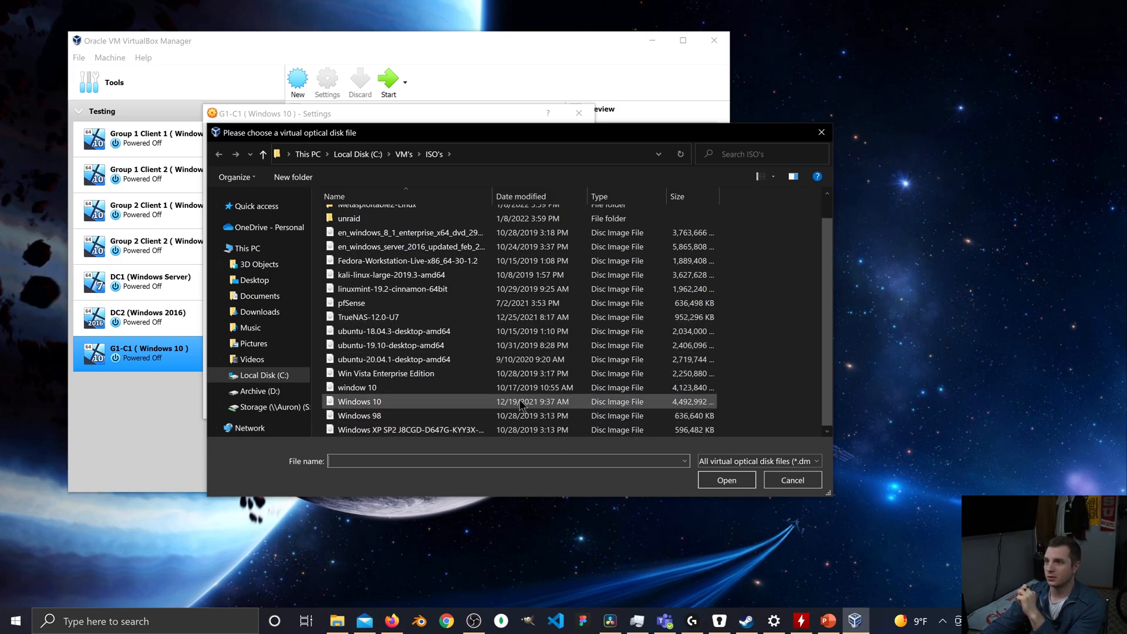
click(413, 401)
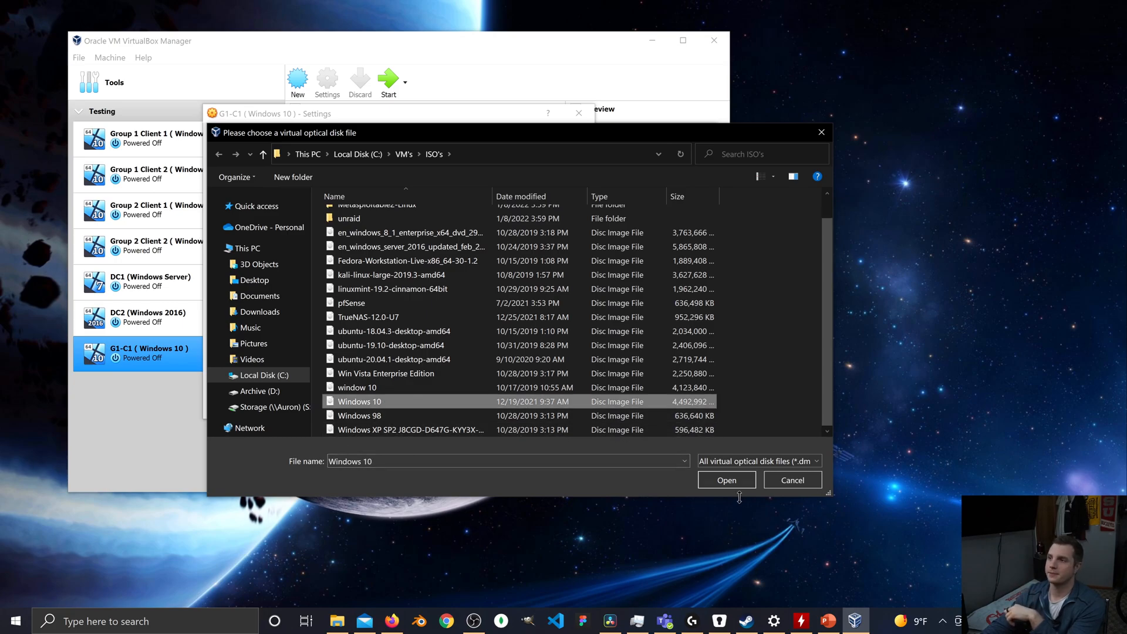
click(734, 480)
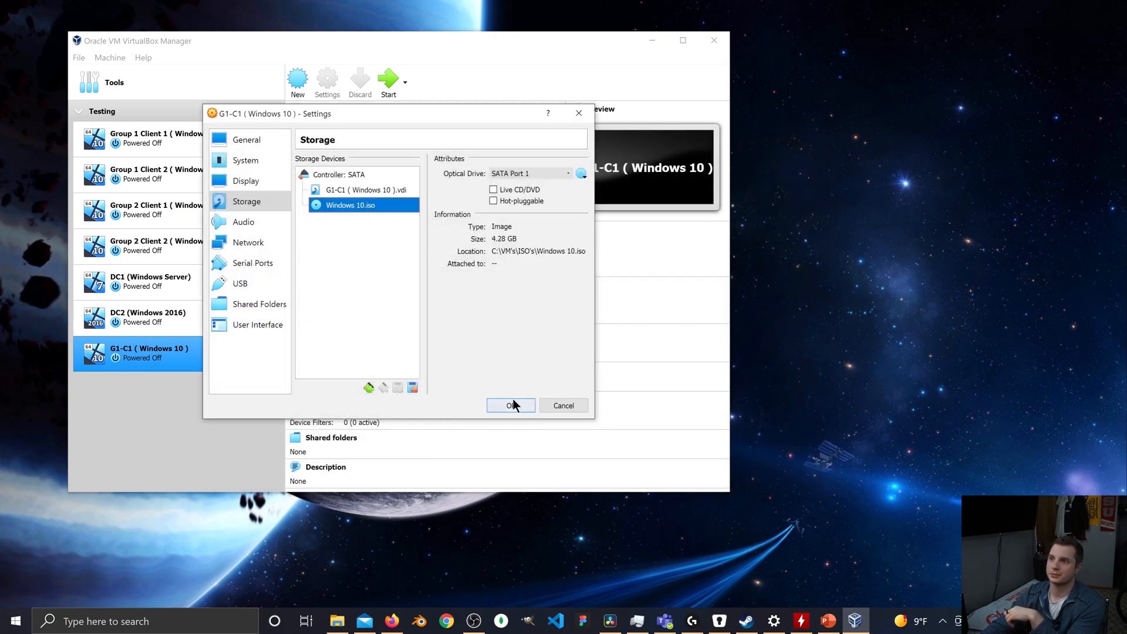
Attach the machine's network Adapter 1 to the Host-only Adapter and save the machine's settings.
click(253, 244)
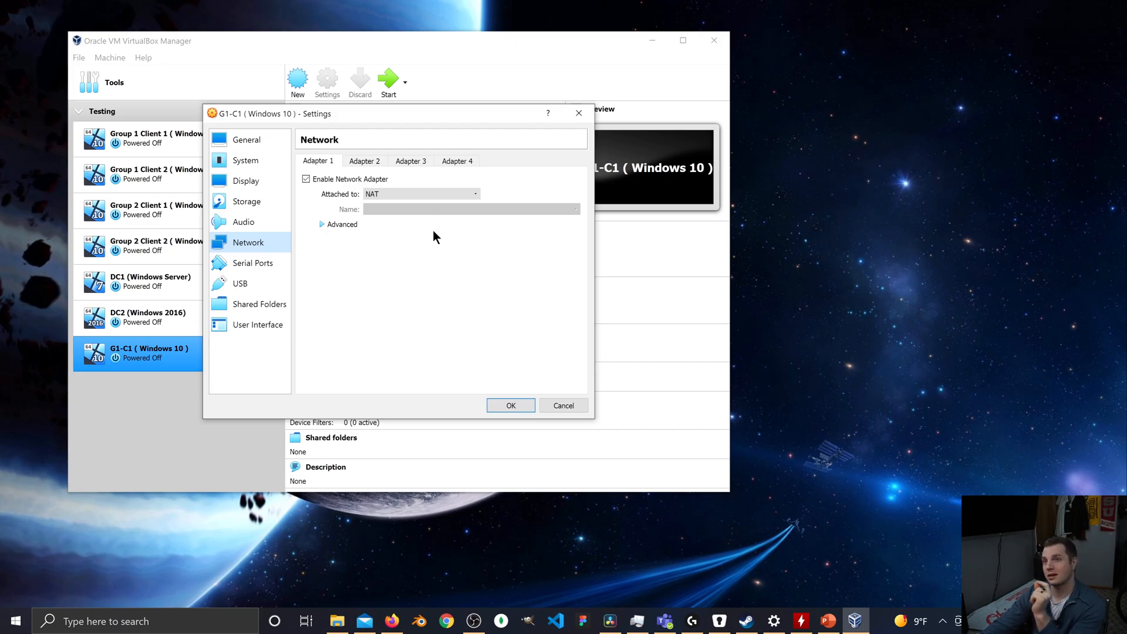
click(456, 198)
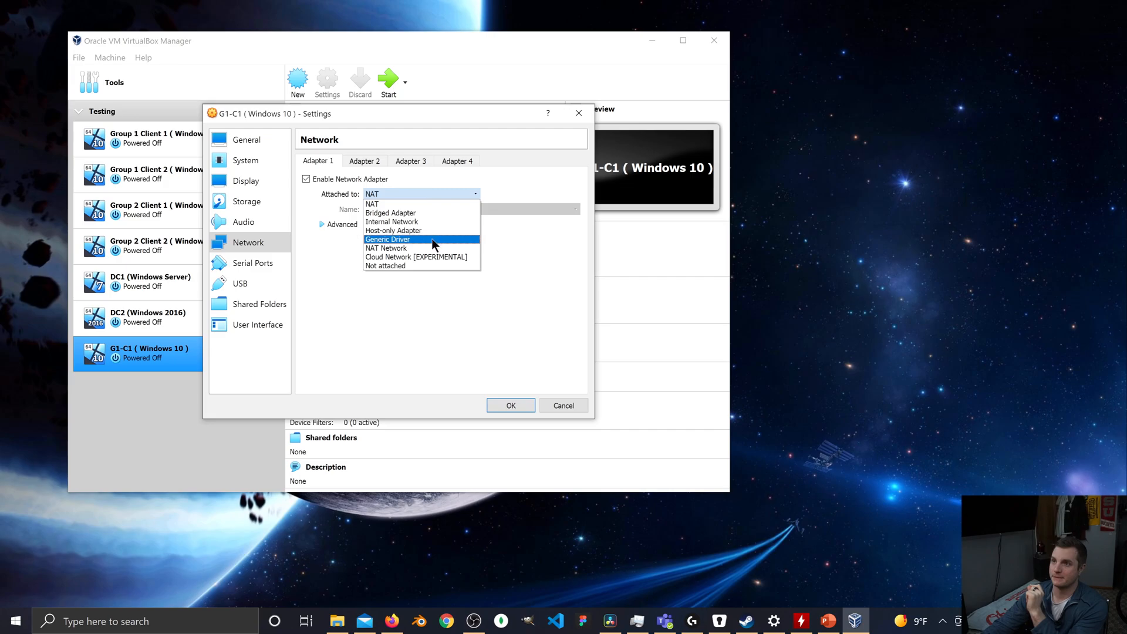
click(428, 221)
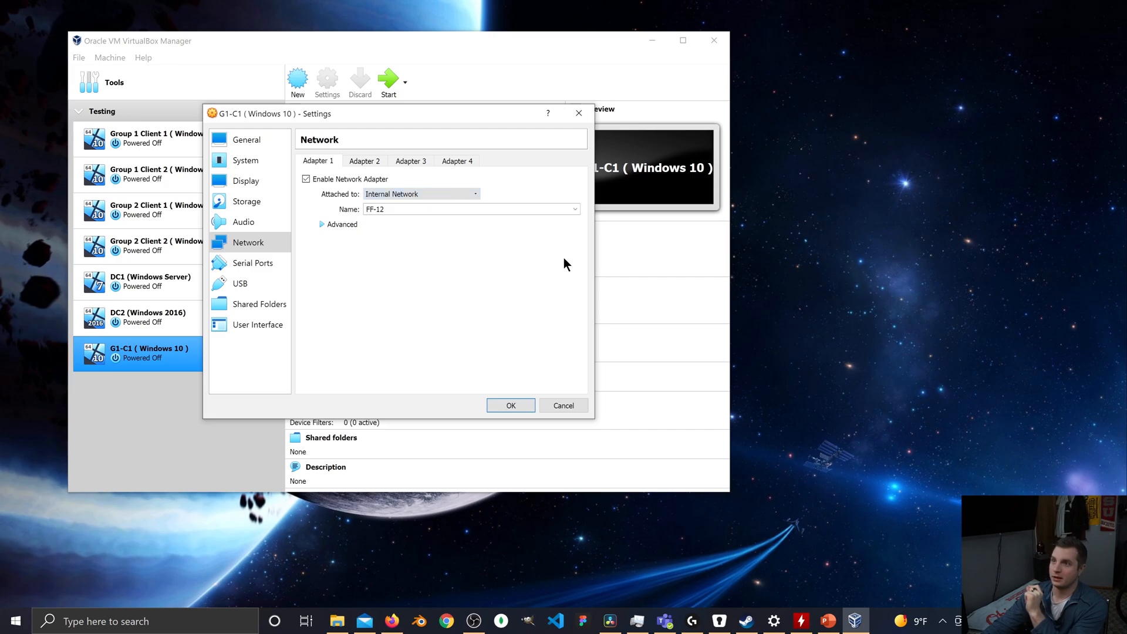
drag(406, 210, 322, 215)
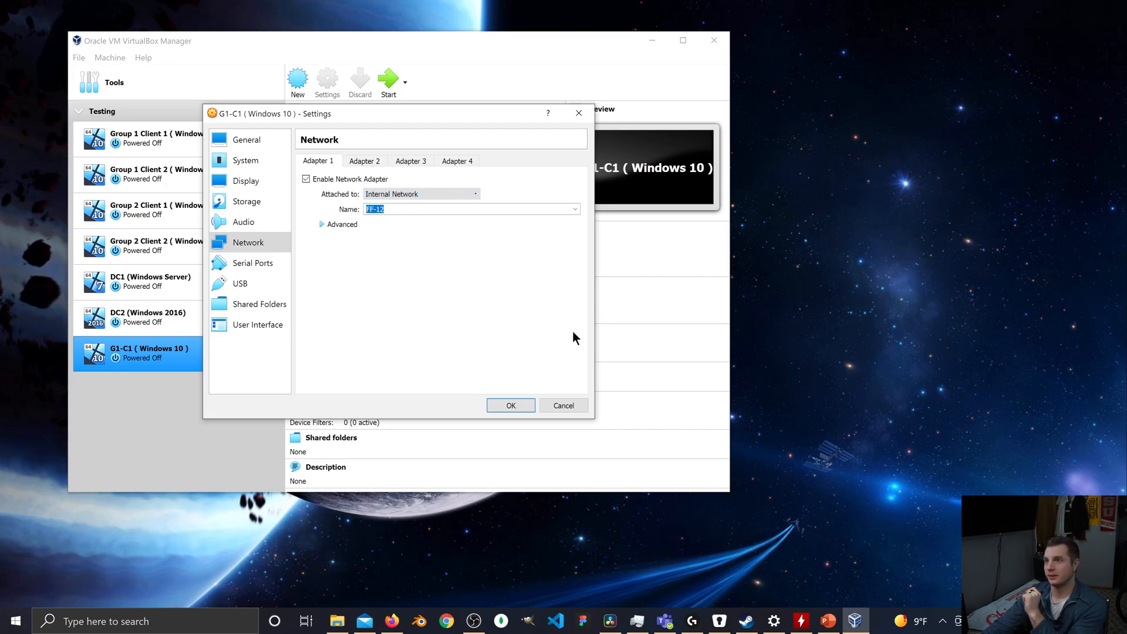
click(450, 196)
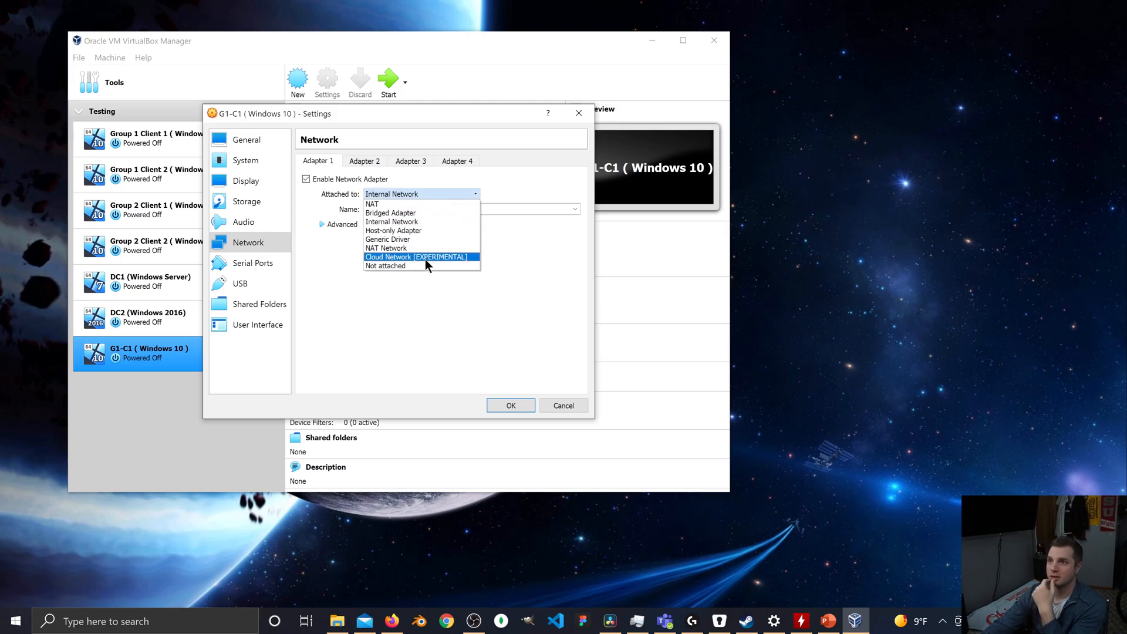
click(422, 230)
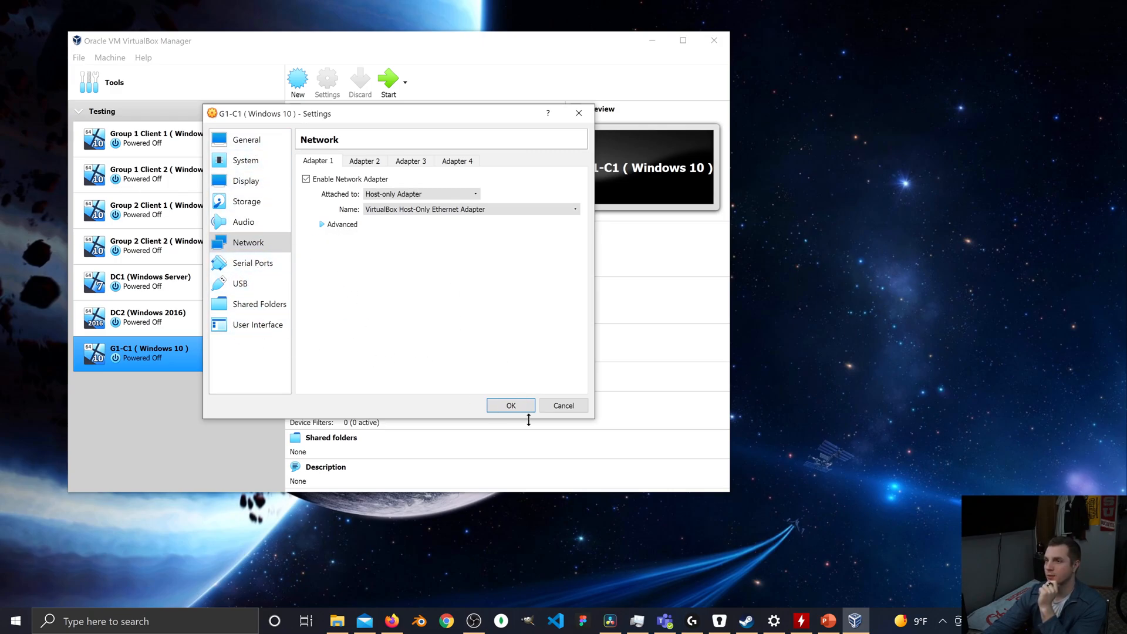
click(511, 404)
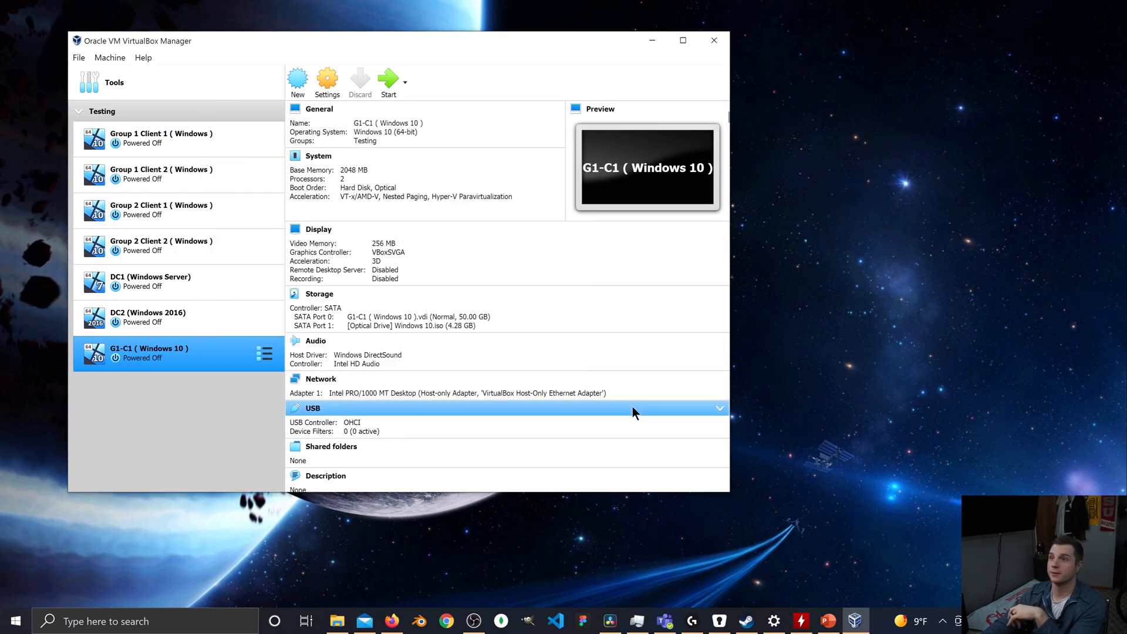
Start the G1-C1 virtual machine and begin the Windows installation with the default language and keyboard preferences.
click(392, 83)
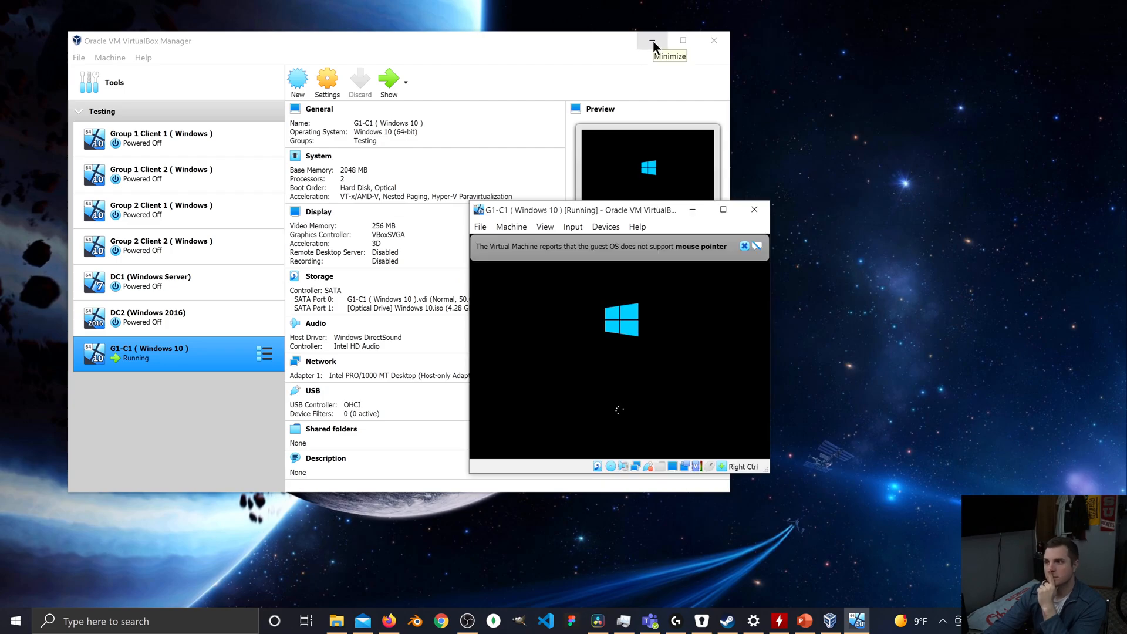
click(746, 246)
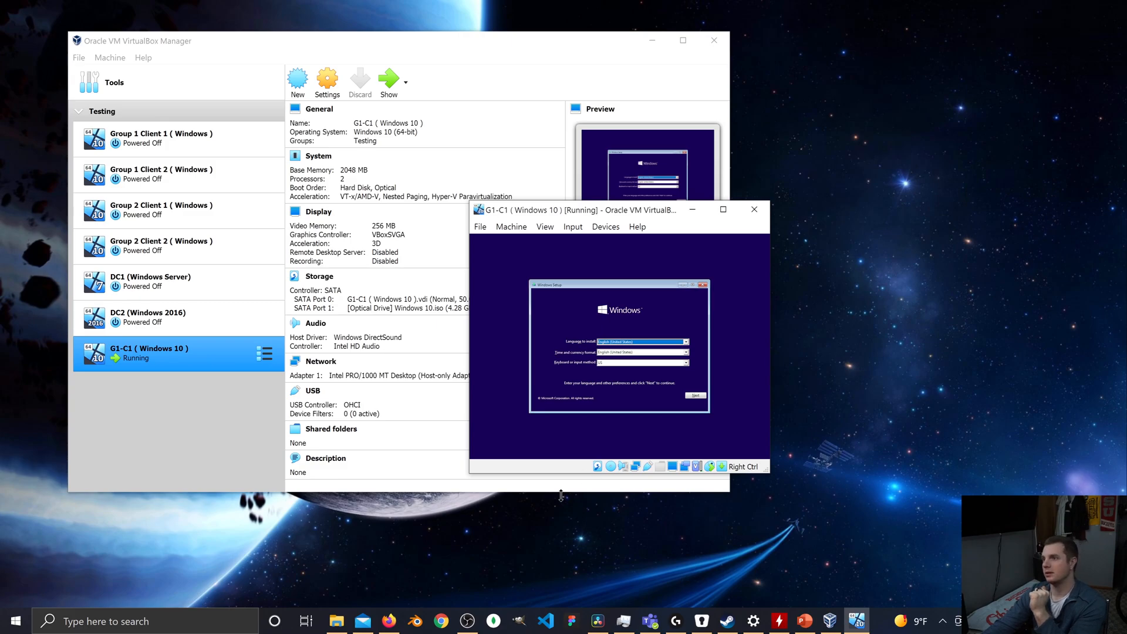
click(694, 396)
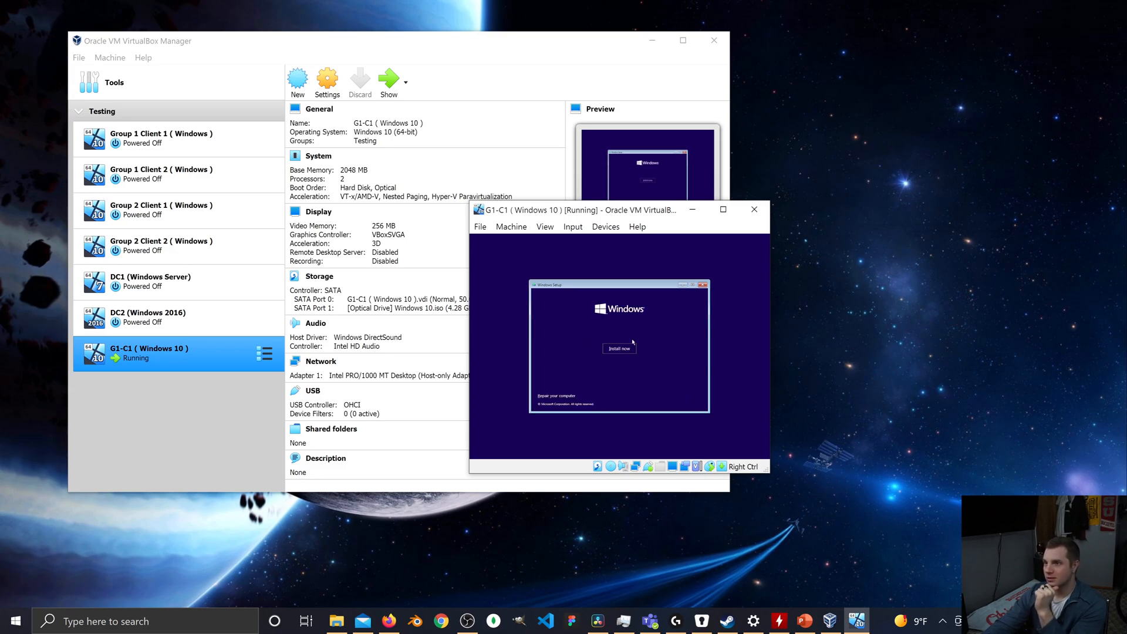
click(621, 350)
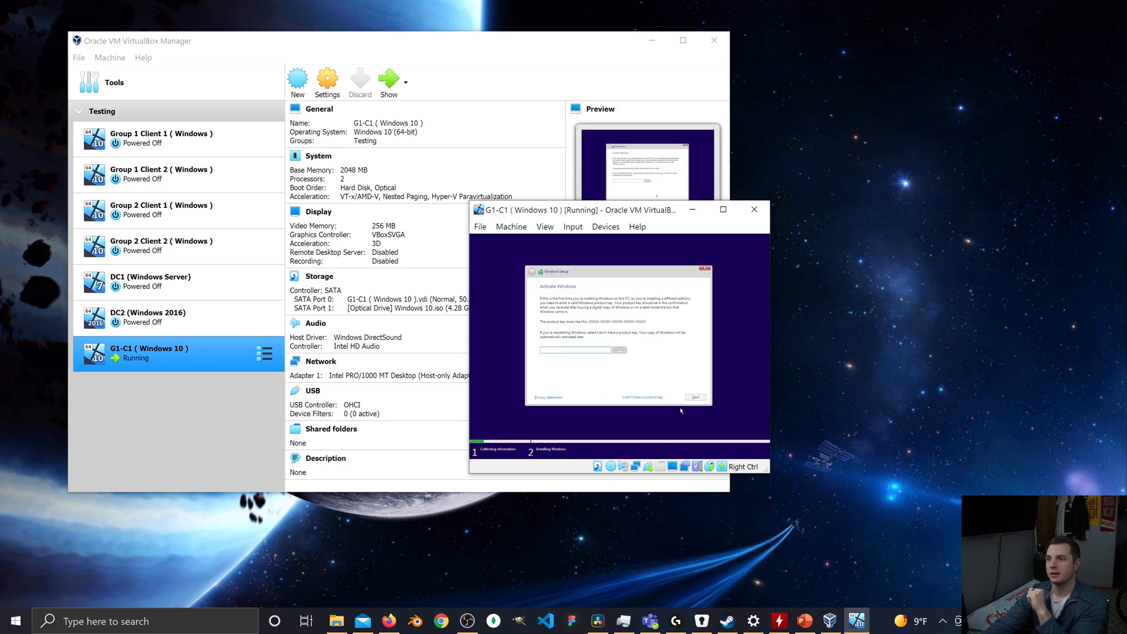
Continue Windows Setup without a product key and choose Windows 10 Pro as the operating system.
click(649, 397)
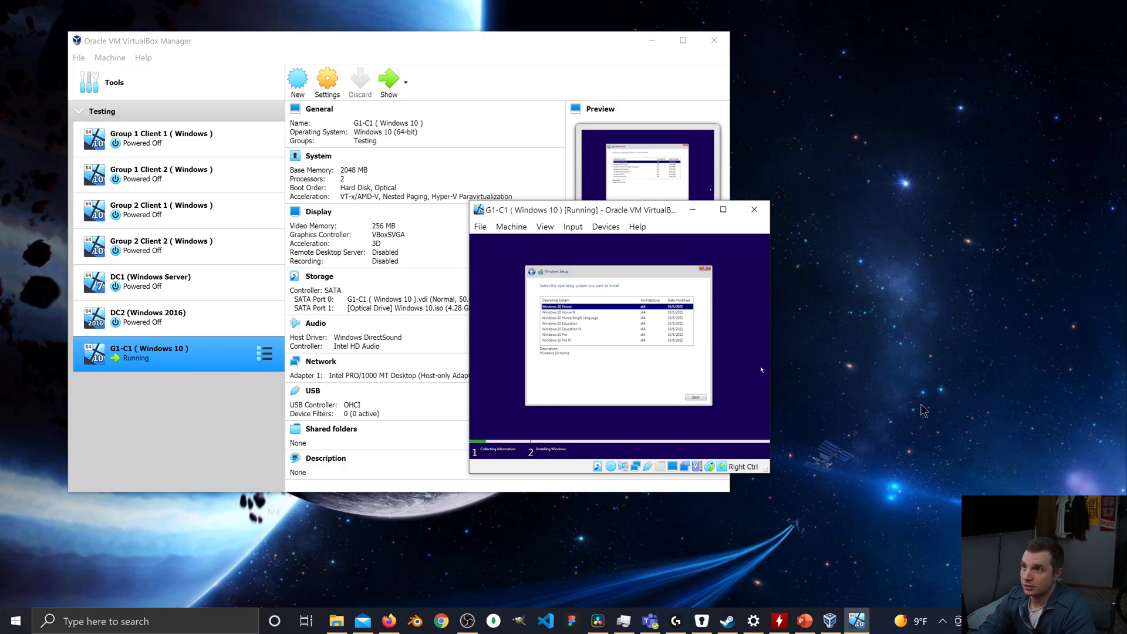
key(Down)
key(Down)
key(Down)
key(Down)
key(Down)
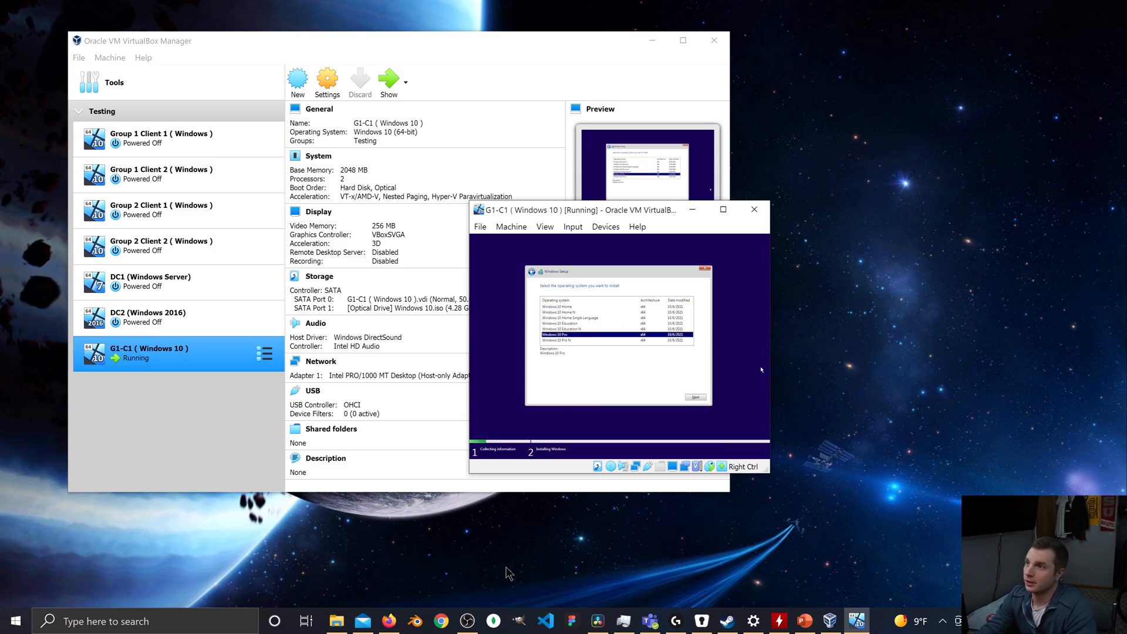
click(695, 397)
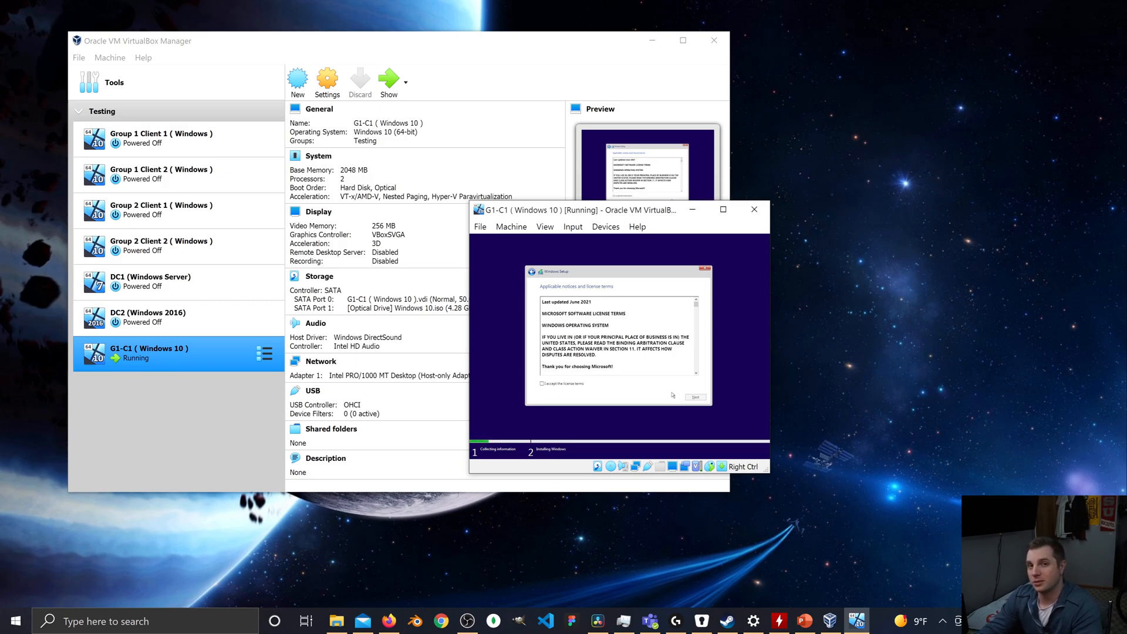
Accept the license terms and start a custom Windows installation on Drive 0's unallocated space.
click(542, 384)
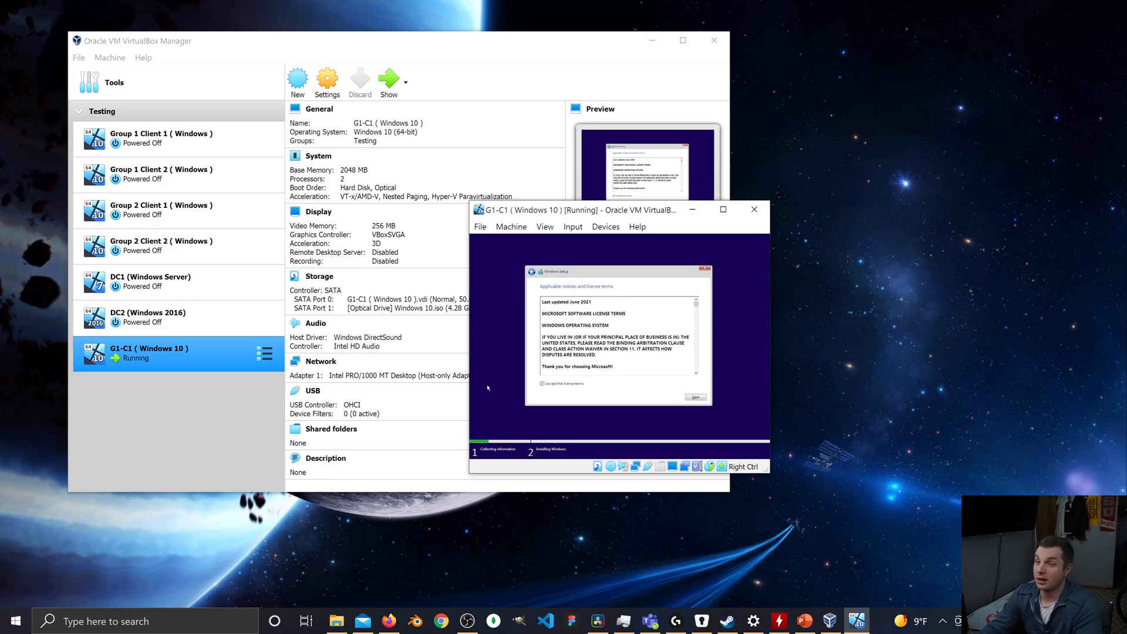
click(691, 398)
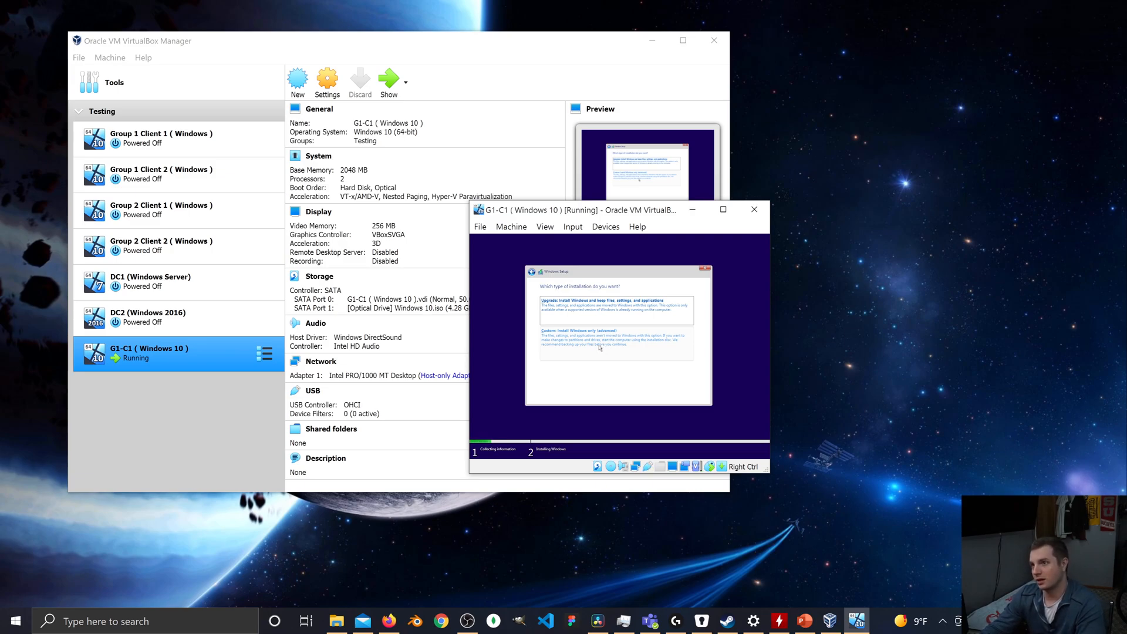
click(600, 348)
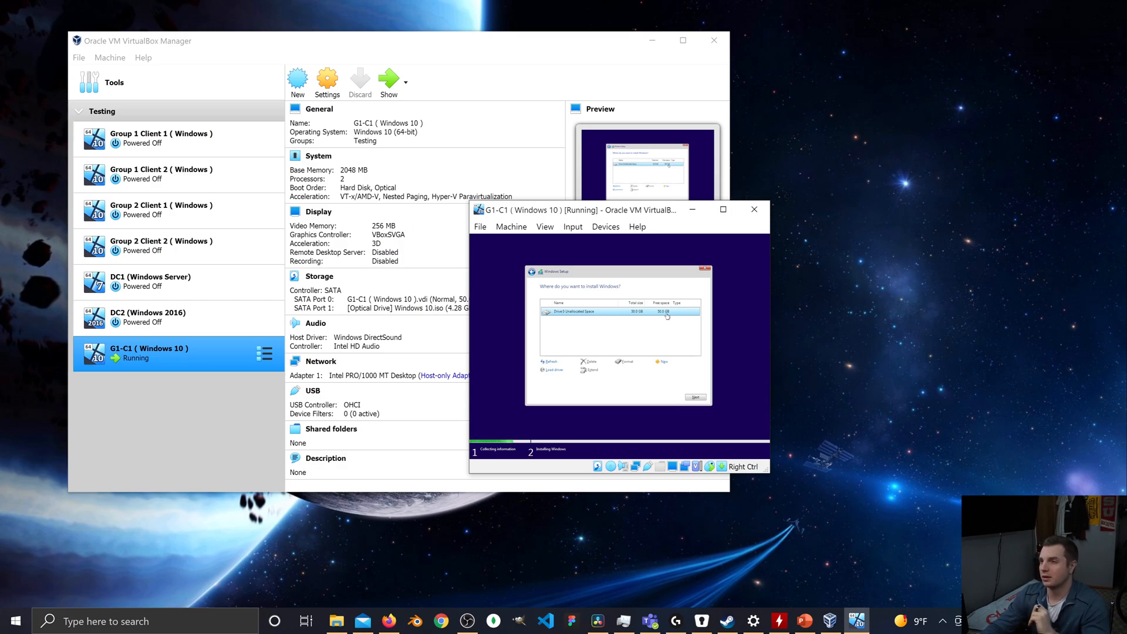
click(695, 398)
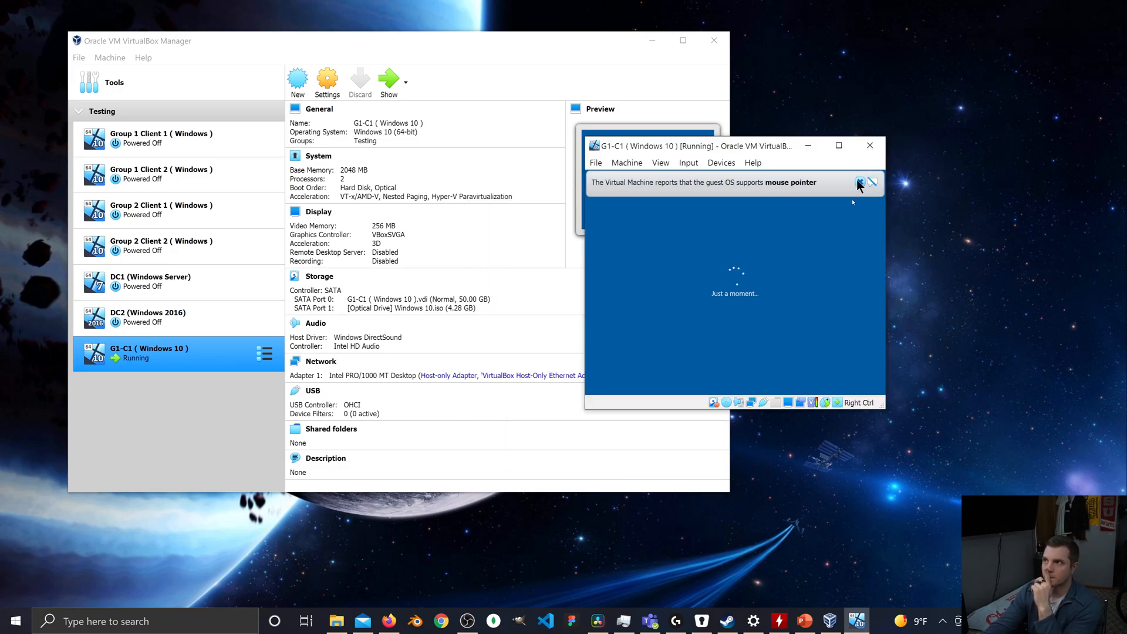
click(859, 182)
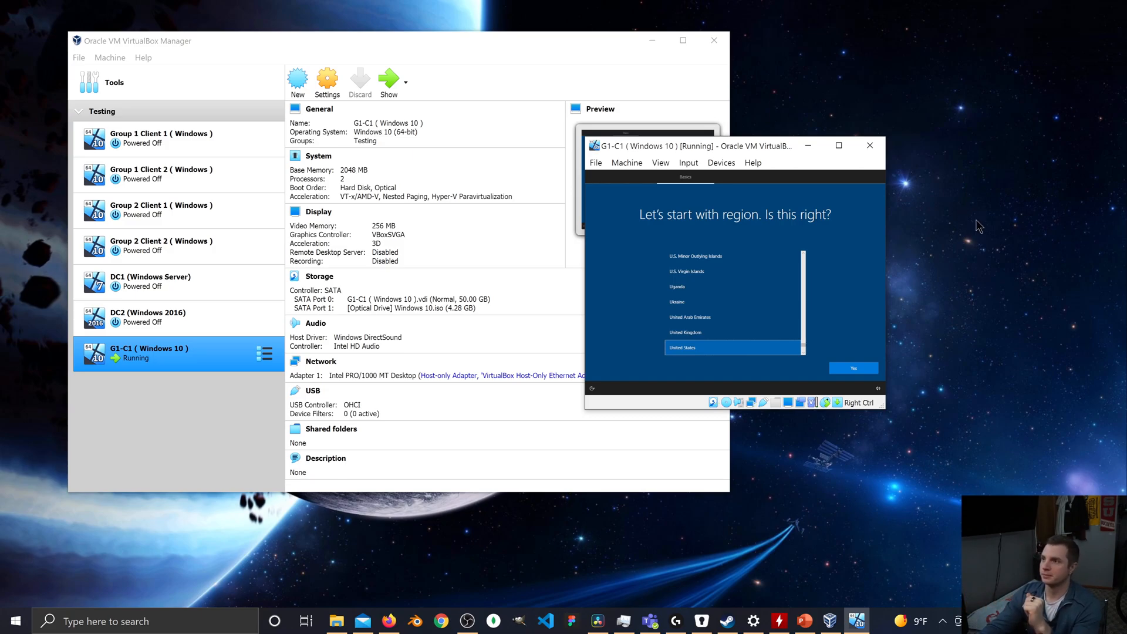
Confirm the United States region and US keyboard layout, skipping a second layout.
click(850, 370)
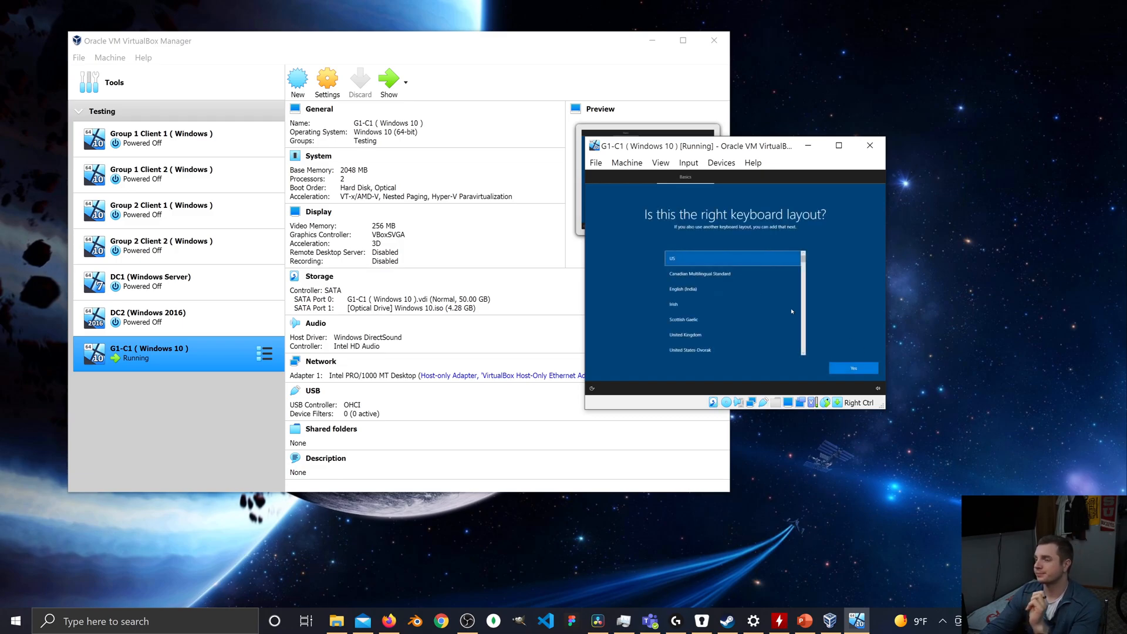
click(852, 368)
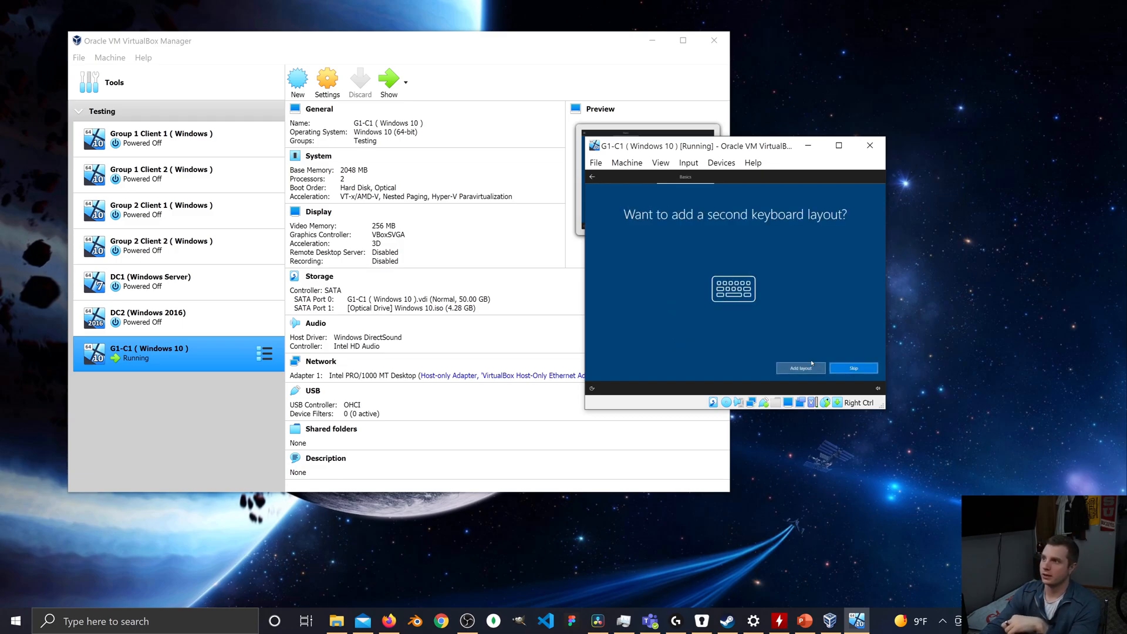
click(853, 368)
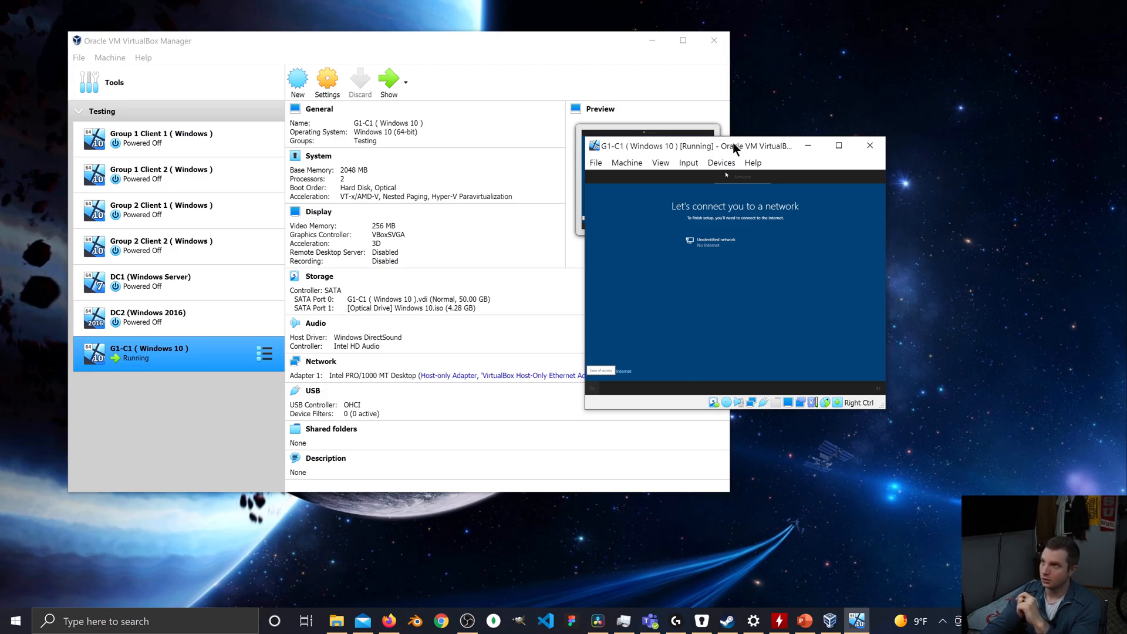
Decline the internet connection in the Windows setup and continue with limited setup.
drag(734, 148, 826, 125)
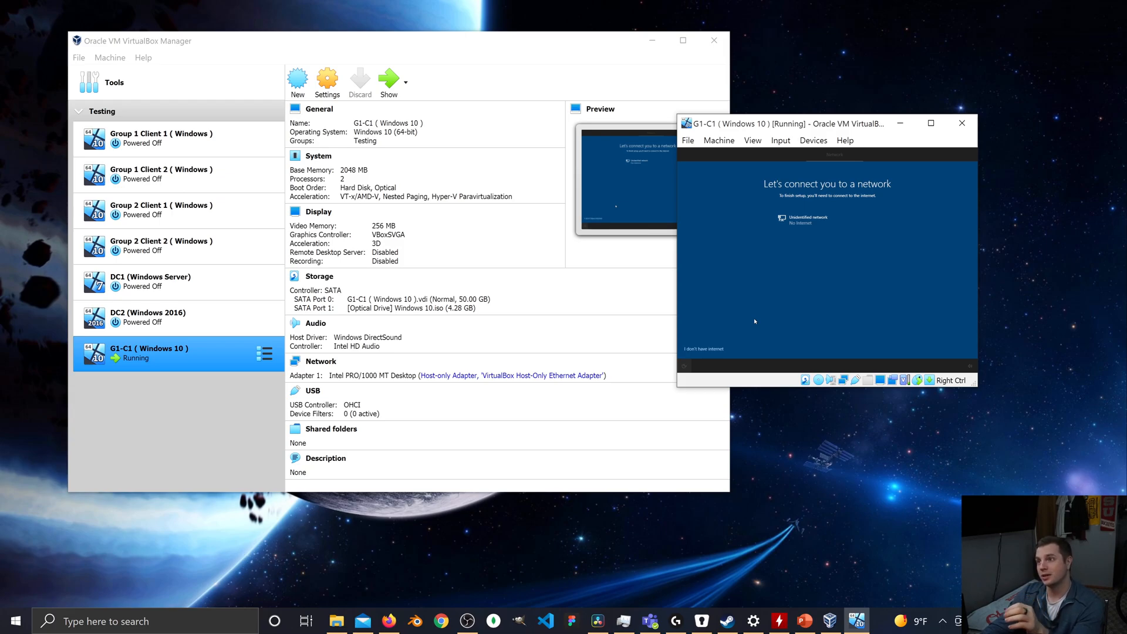
click(715, 350)
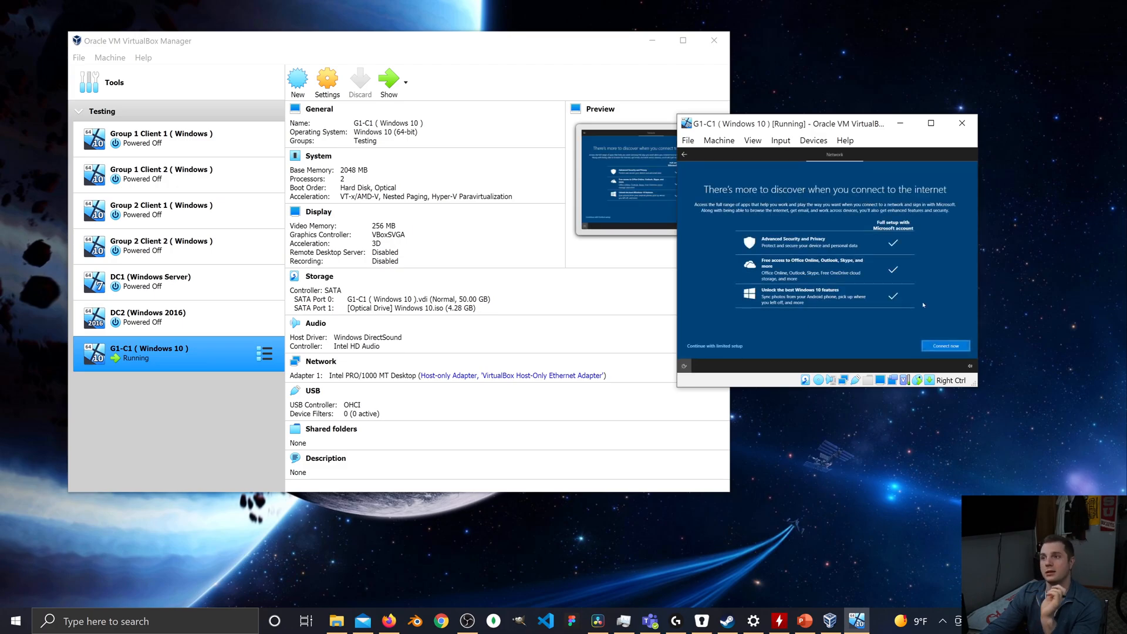
click(729, 347)
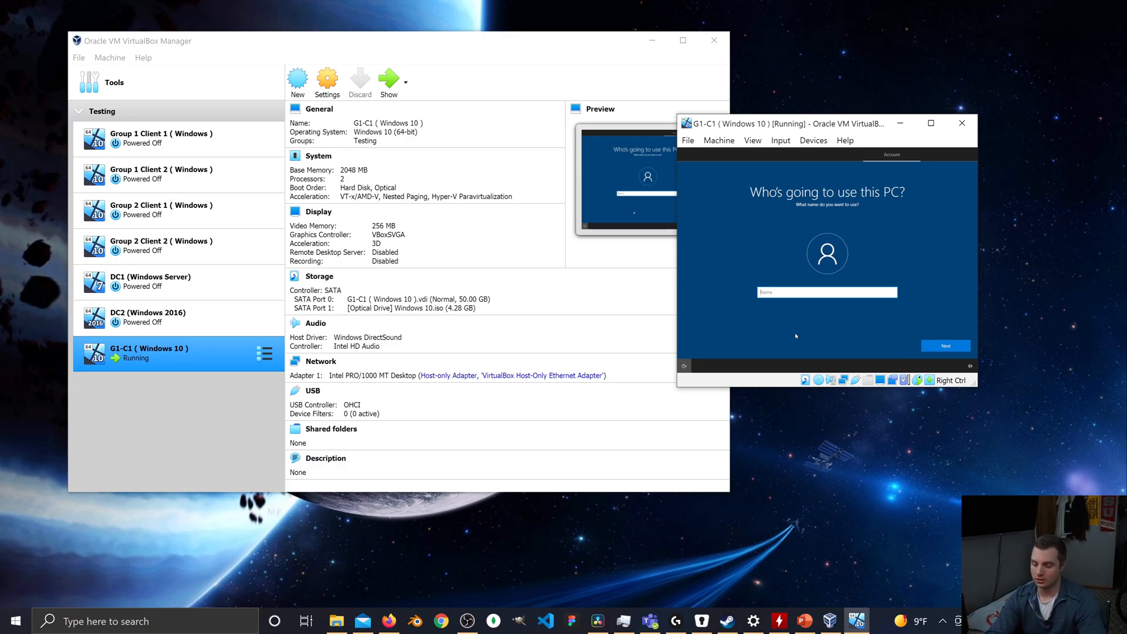
Enter a user name for the local account, then create and confirm the account password.
text(s)
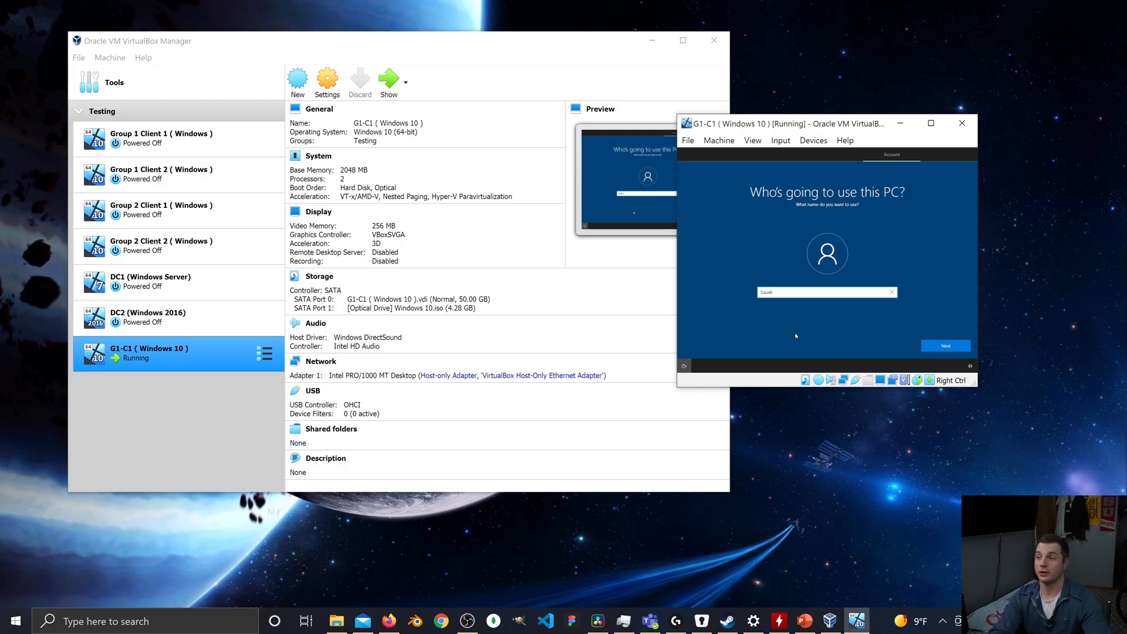
key(Return)
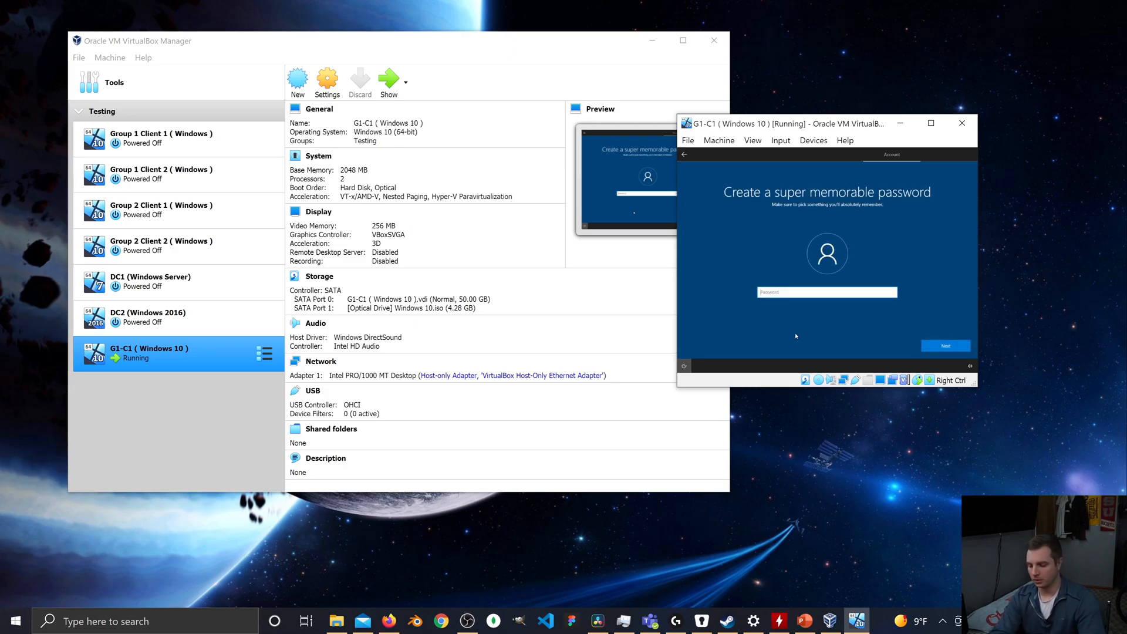
text(******)
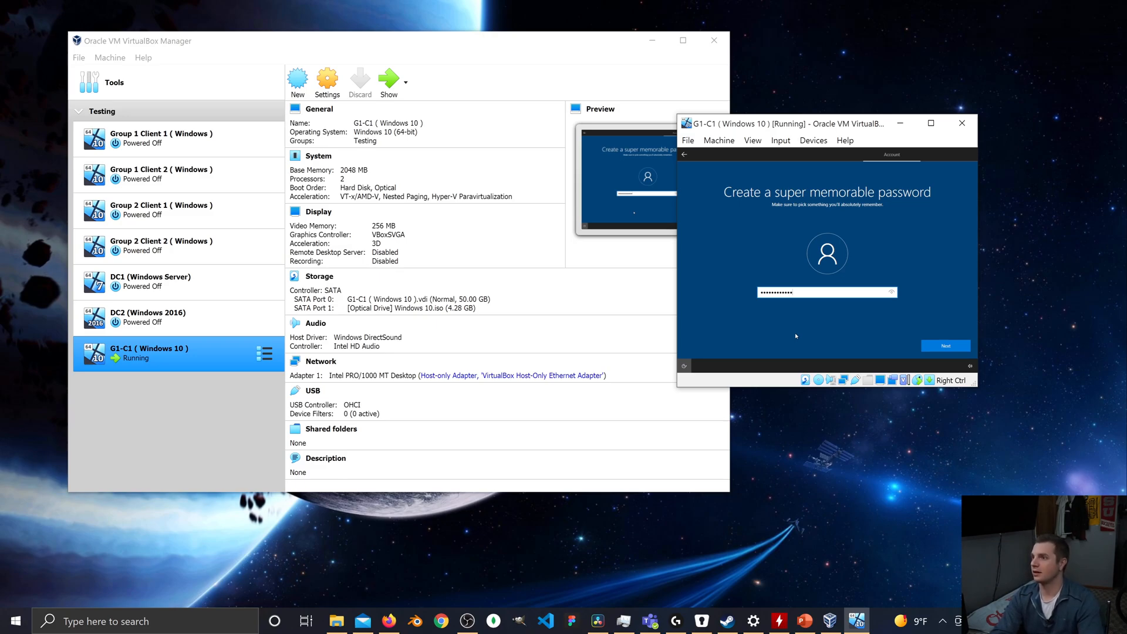
key(Tab)
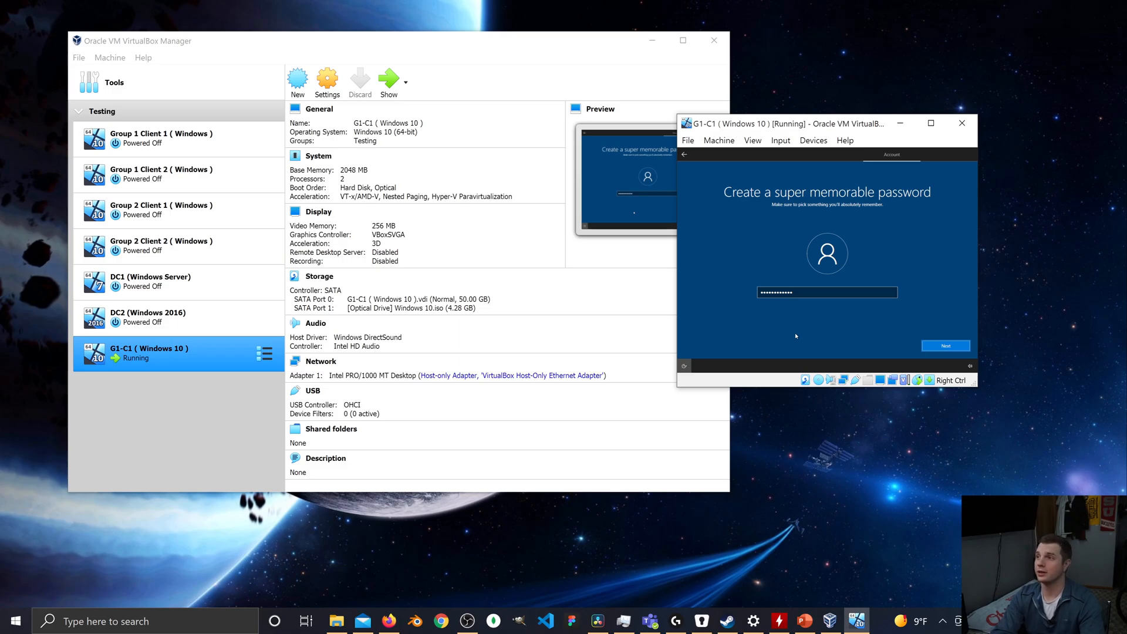
key(Return)
text(**)
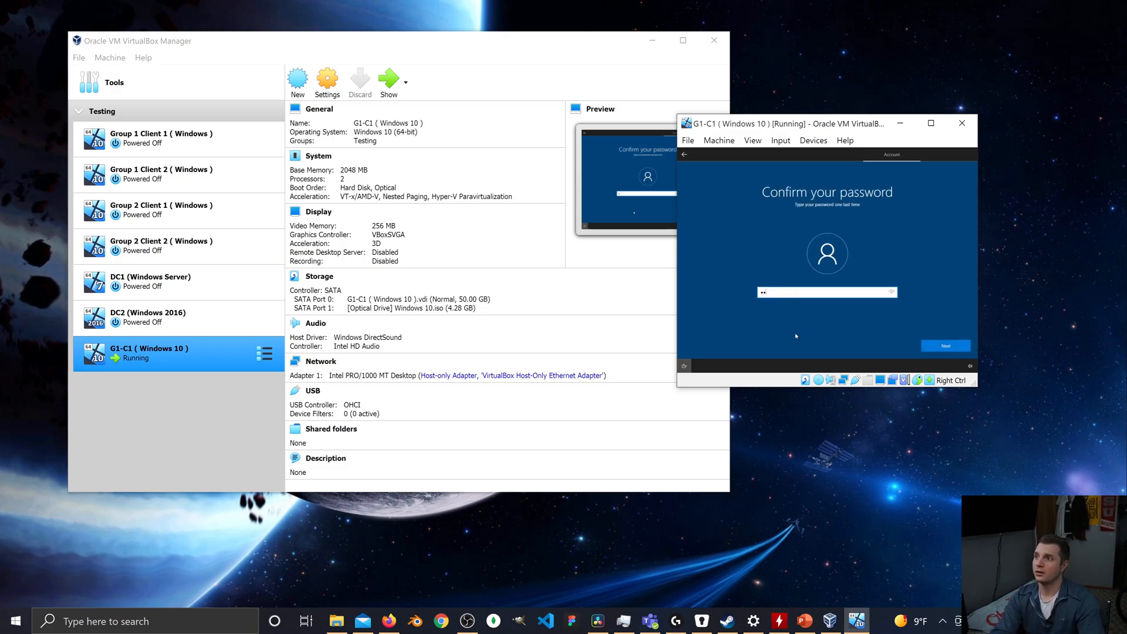
text(****)
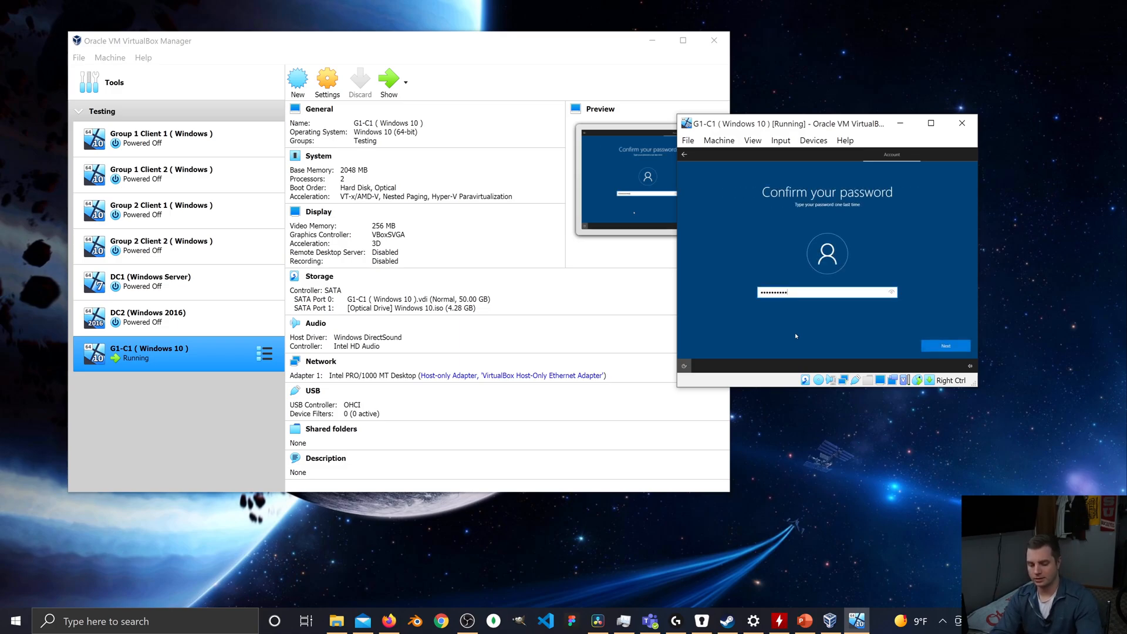
text(******)
key(Tab)
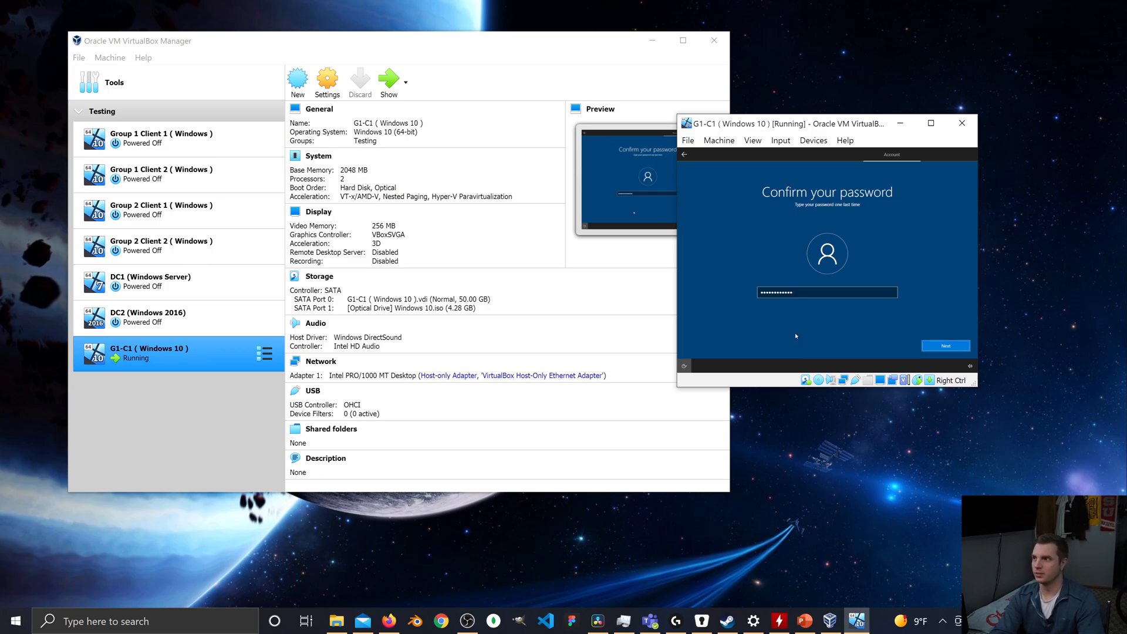
key(Return)
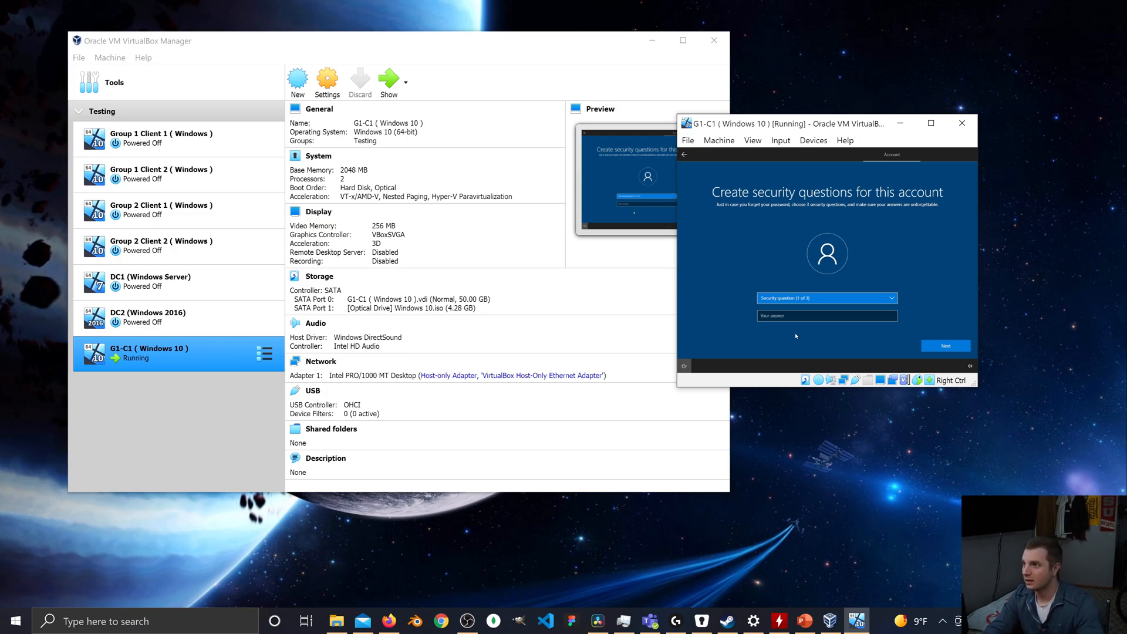
Choose the first pet's name question as the first security question and enter its security answer.
key(Down)
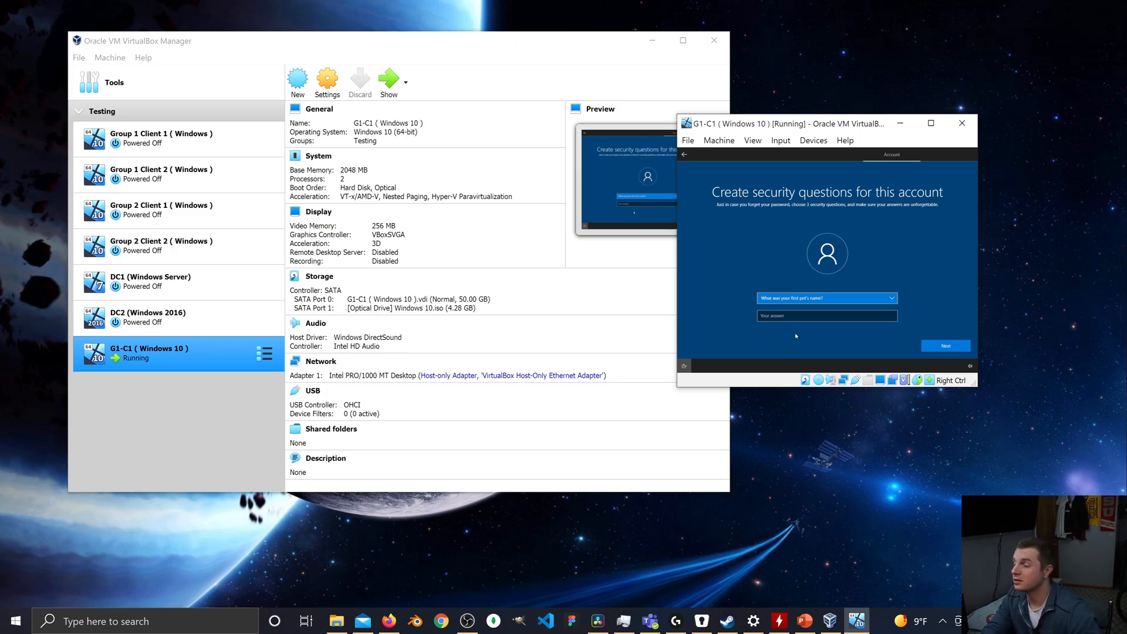
key(Tab)
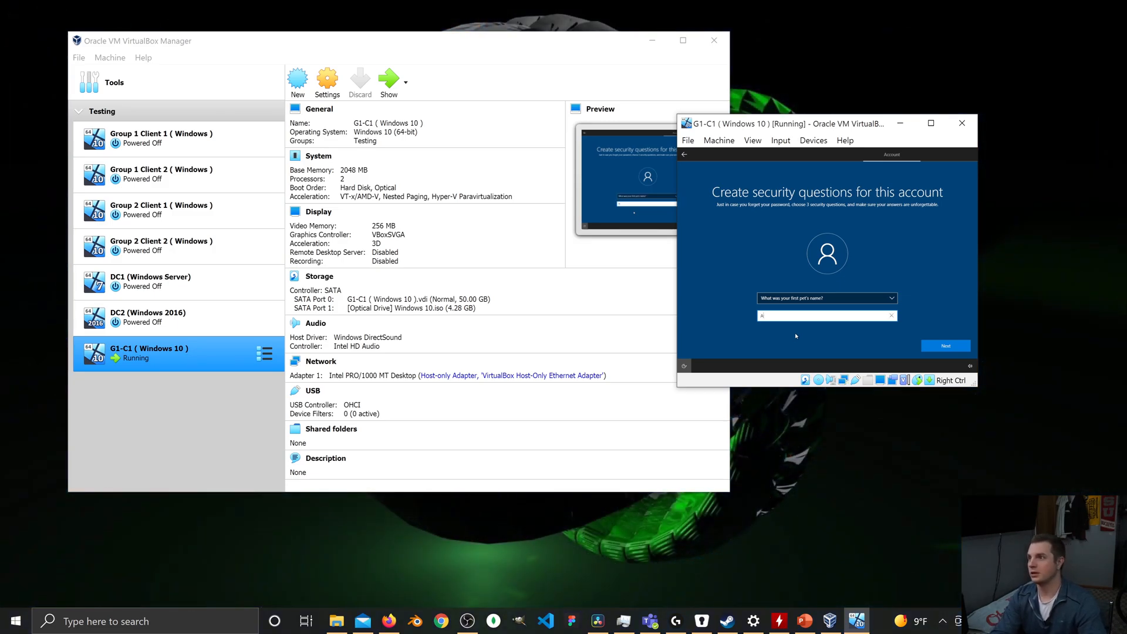
key(Return)
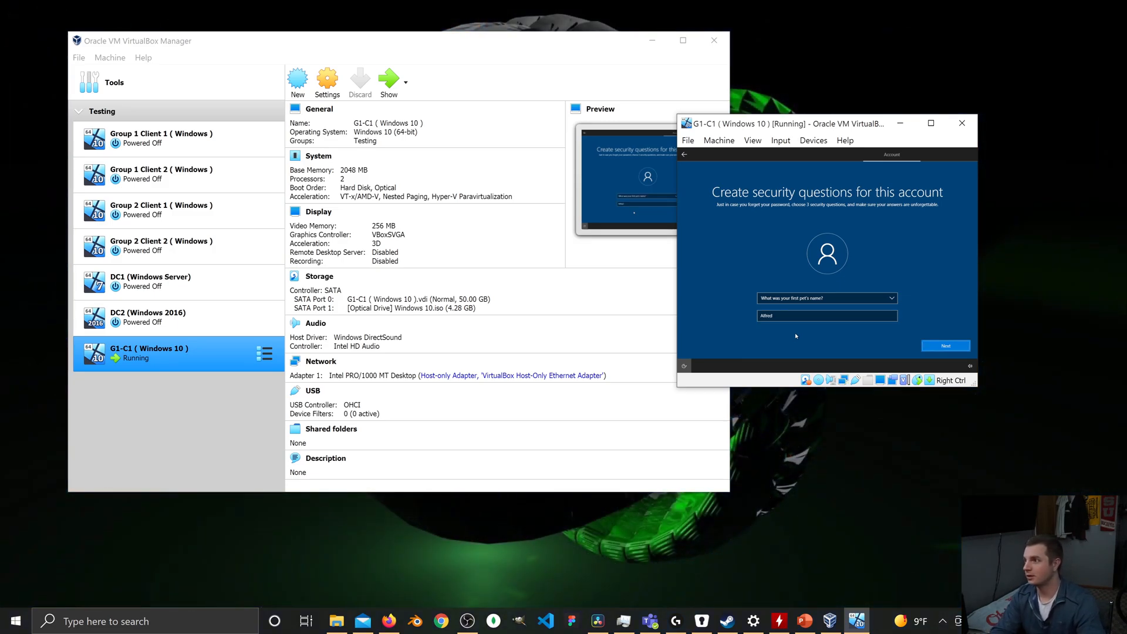
Choose the city of birth question as the second security question and enter its security answer.
key(Down)
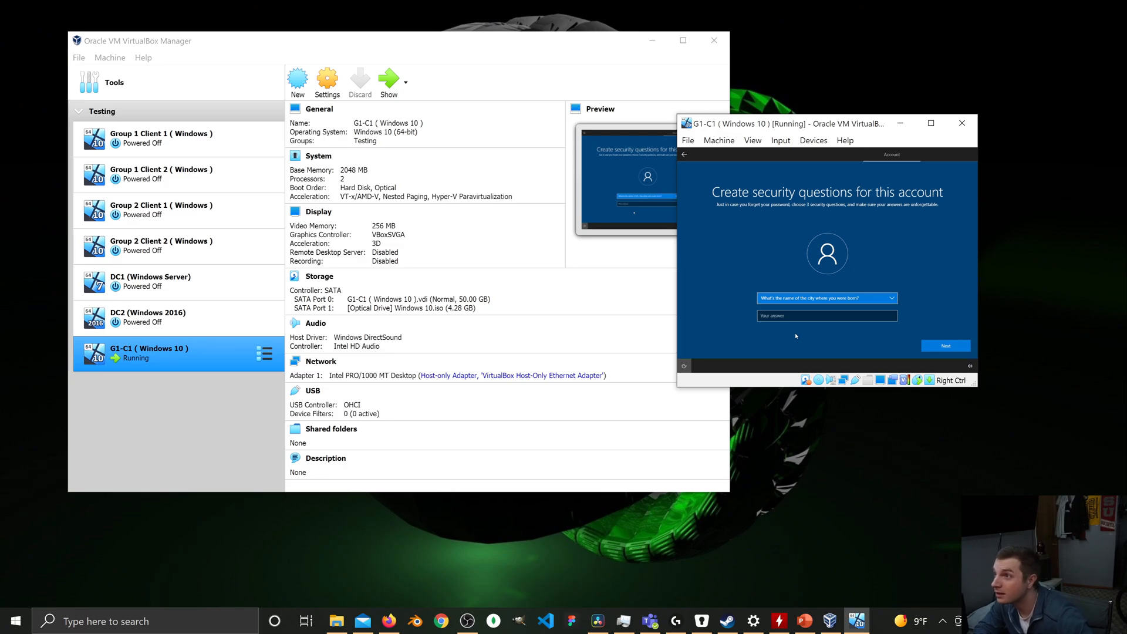
key(Tab)
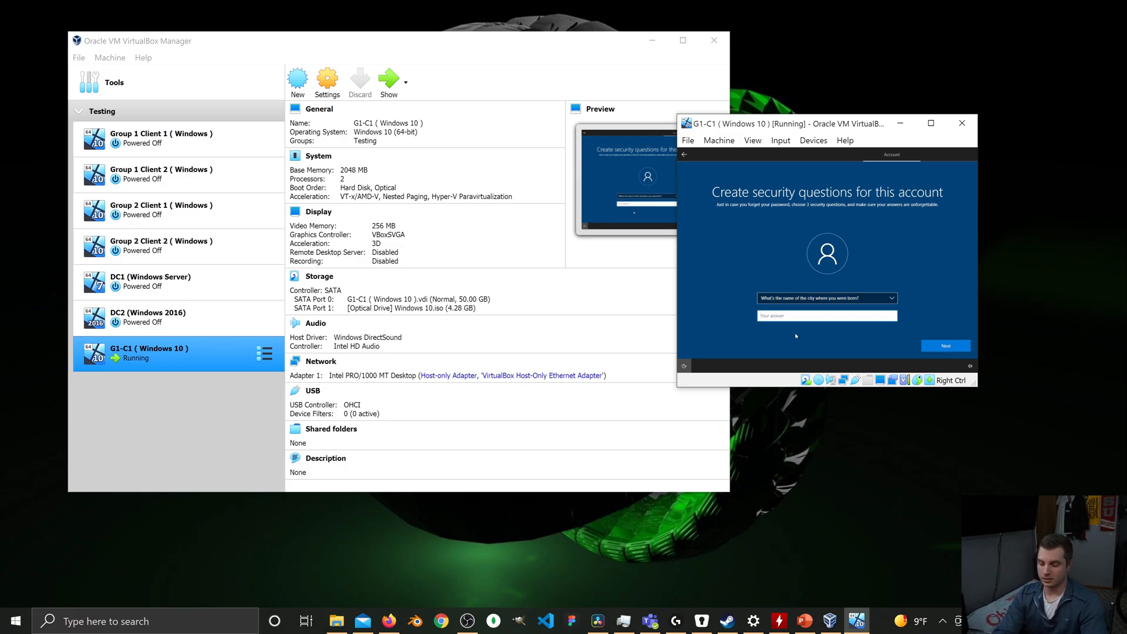
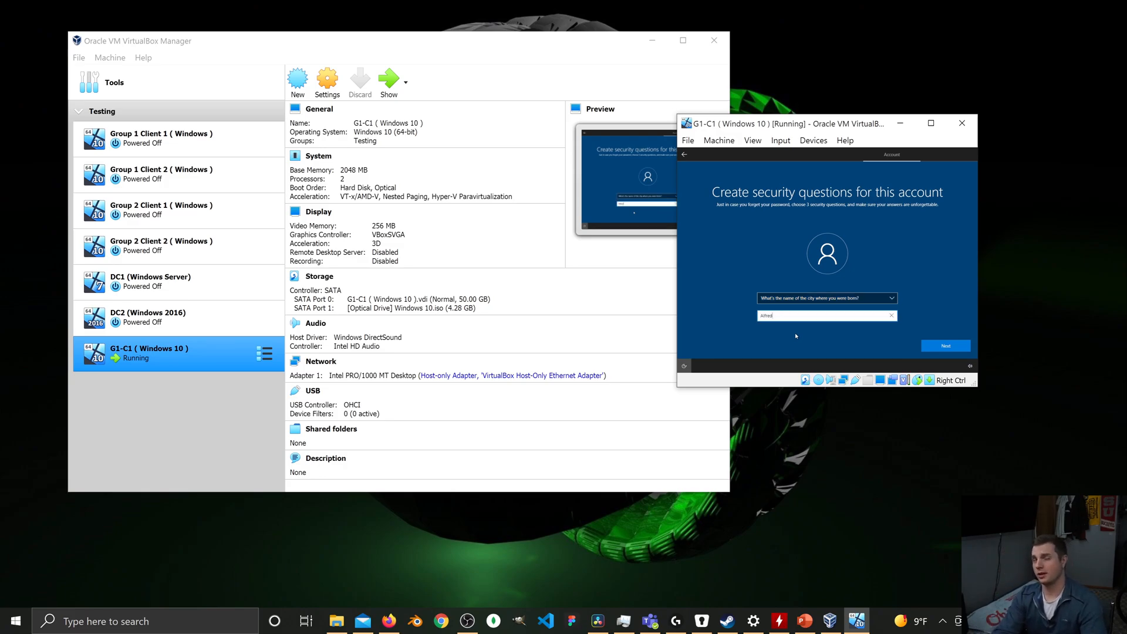
key(Return)
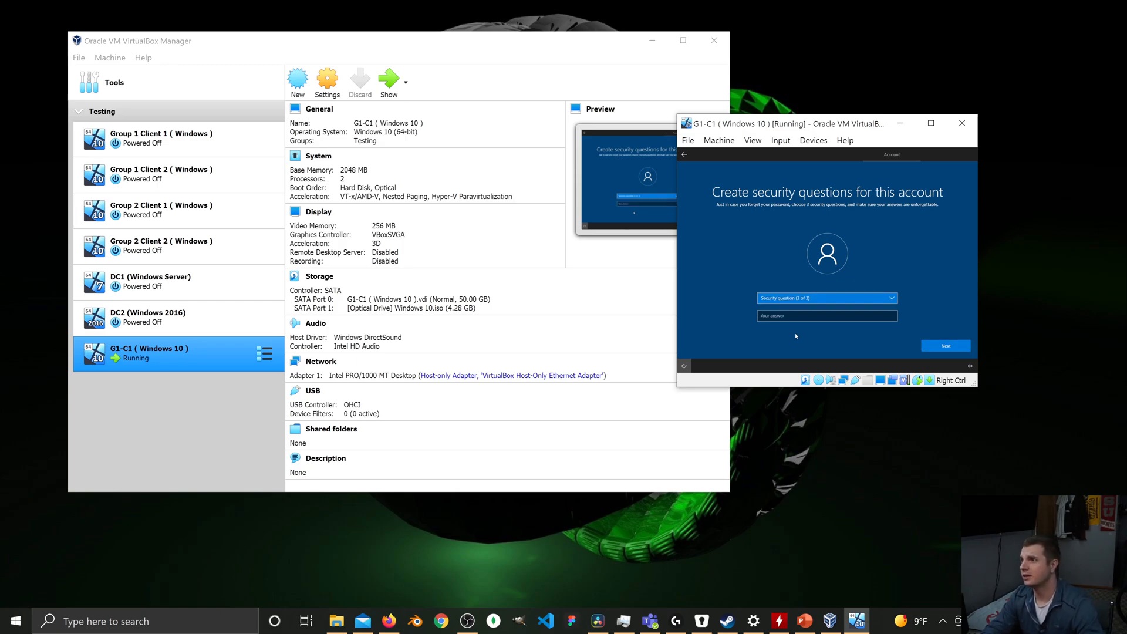
Choose the childhood nickname question as the third security question and enter its security answer.
key(Down)
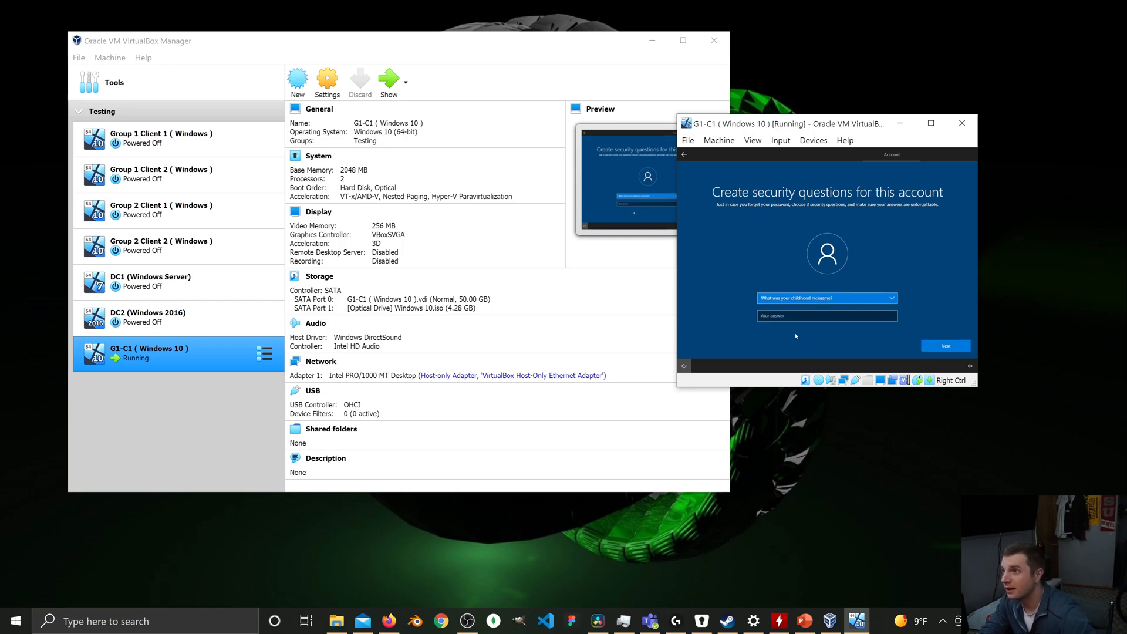
key(Tab)
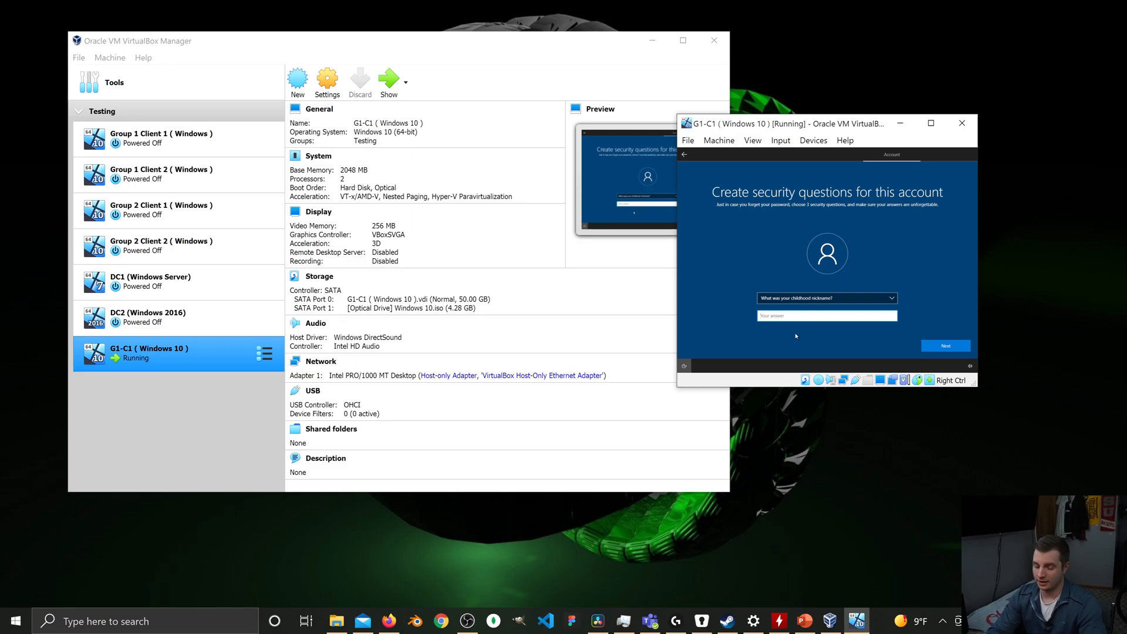
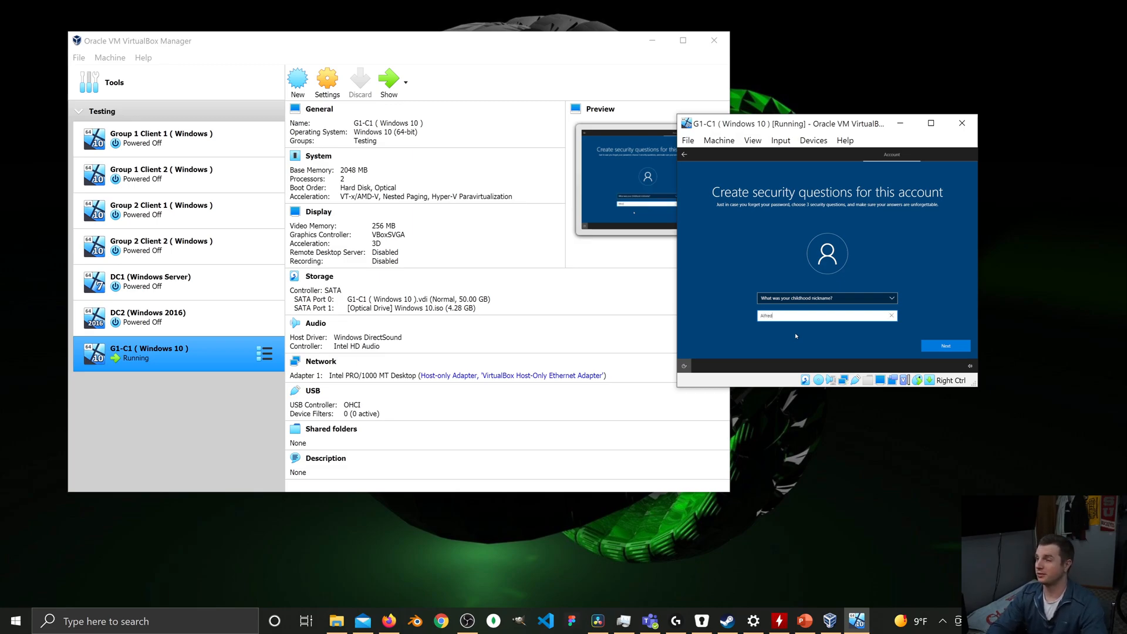
key(Return)
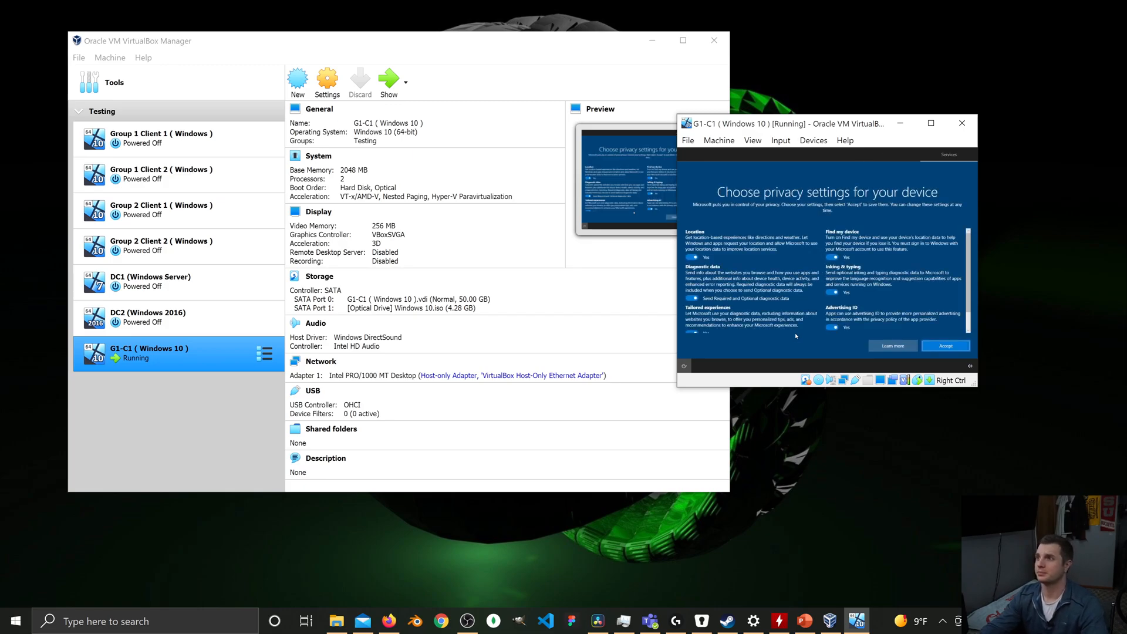
Accept the default privacy settings for the device and decline Cortana for now.
scroll(796, 335, down, 2)
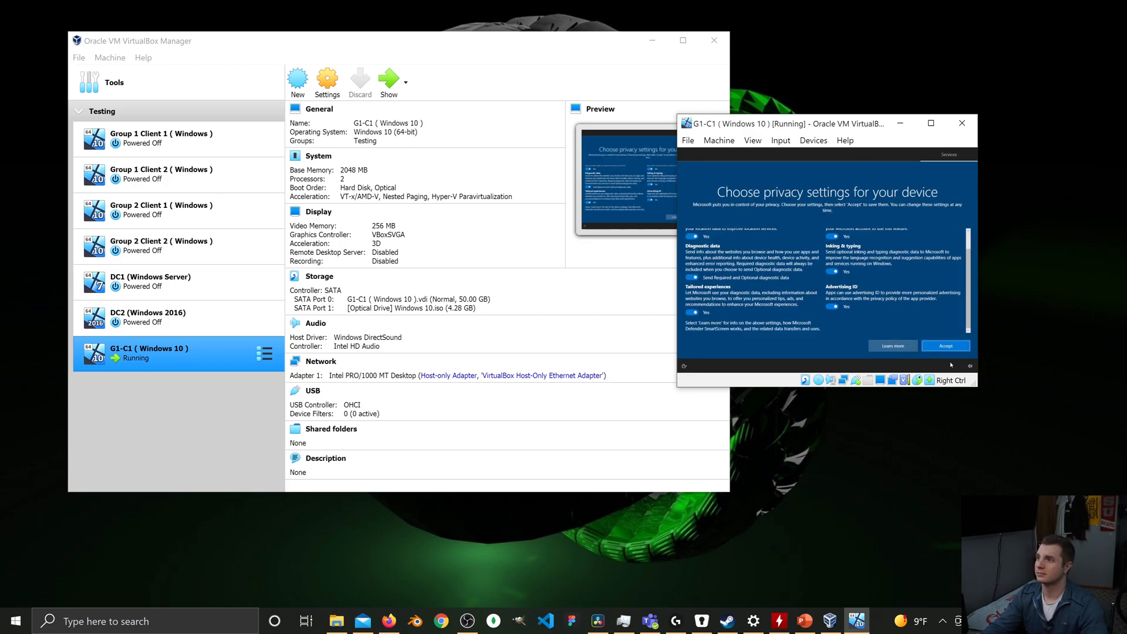
click(946, 346)
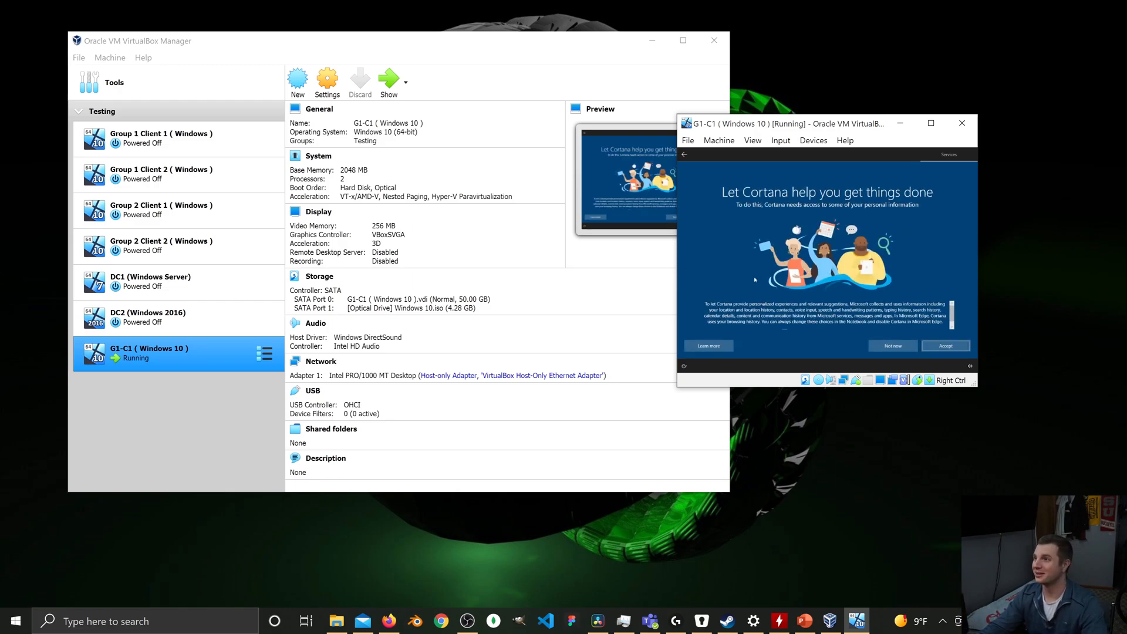
click(893, 346)
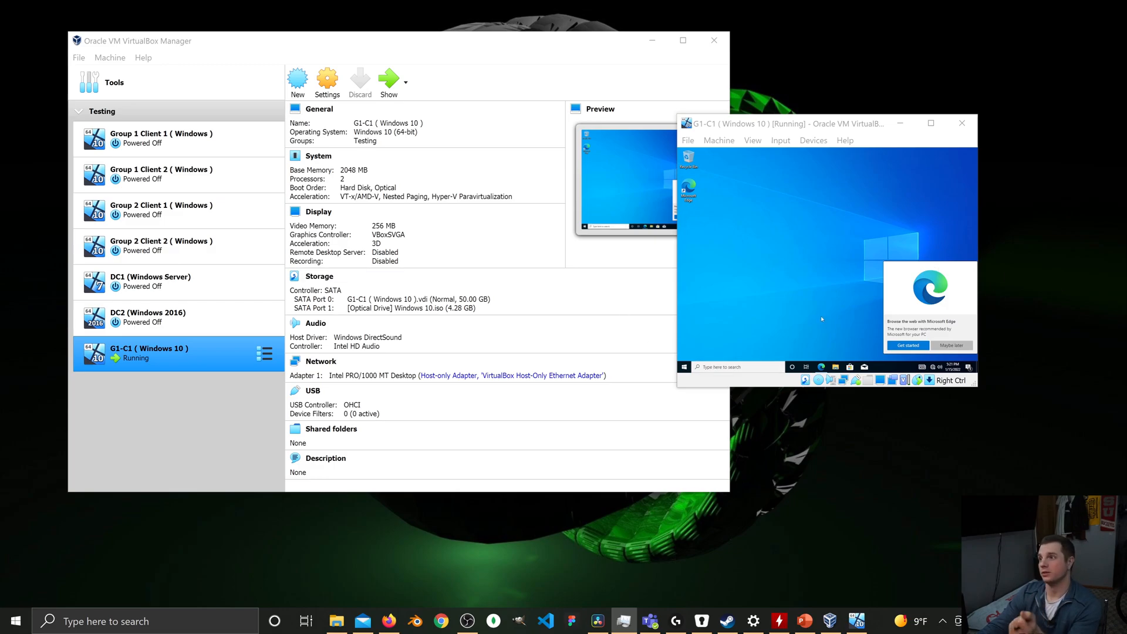
Open the guest desktop's display settings, set the display resolution to 1280 × 1024 and keep the change.
right_click(790, 222)
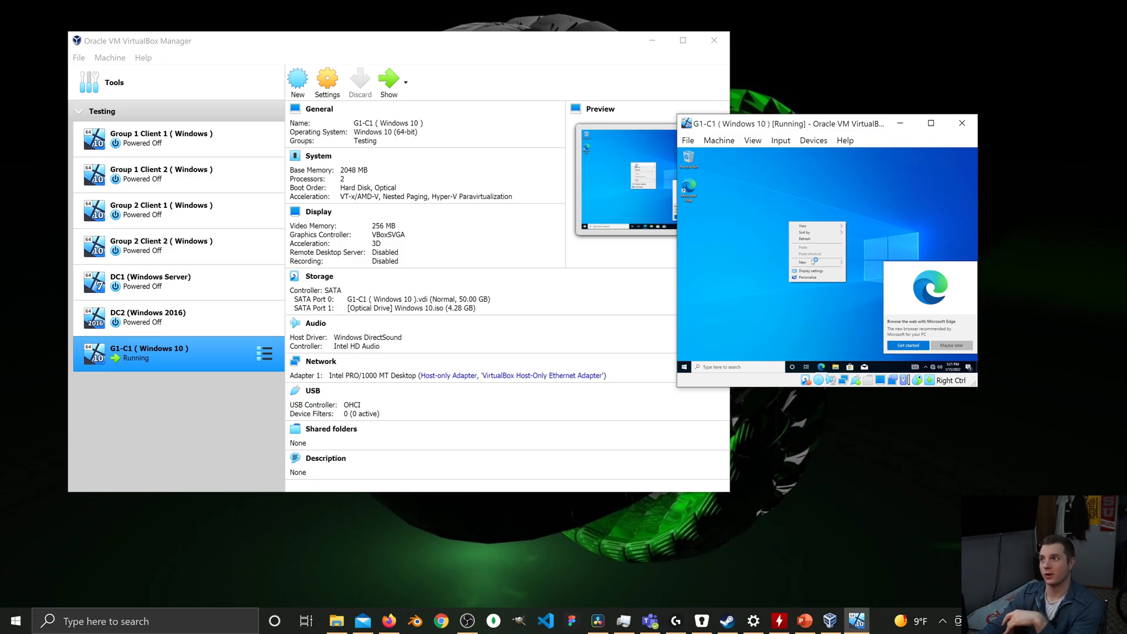
mouse_move(813, 262)
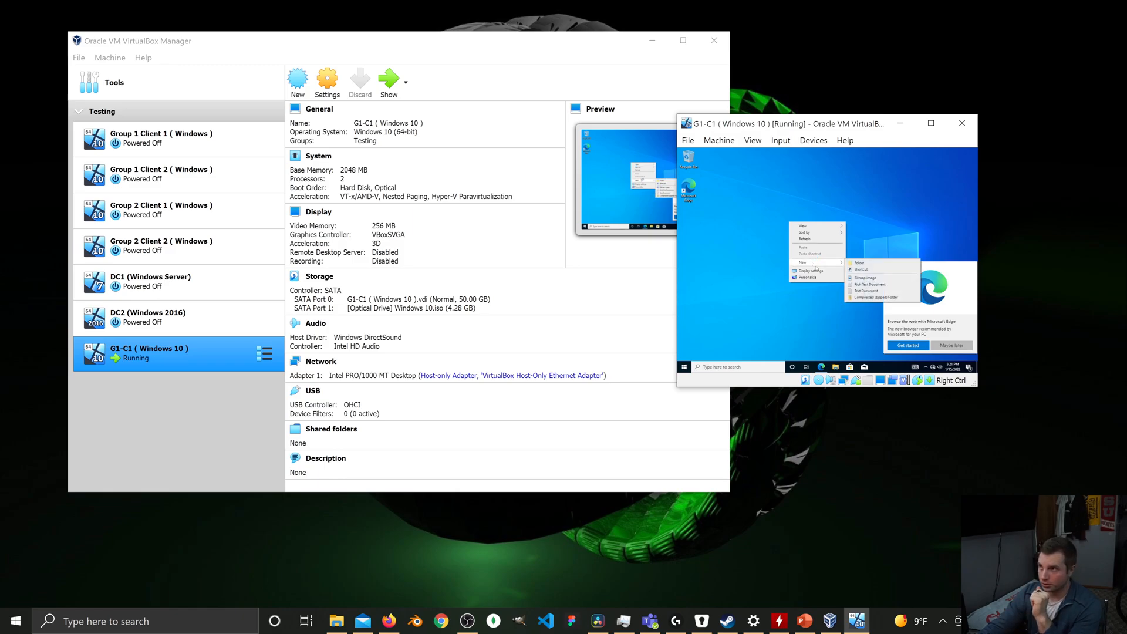
click(824, 271)
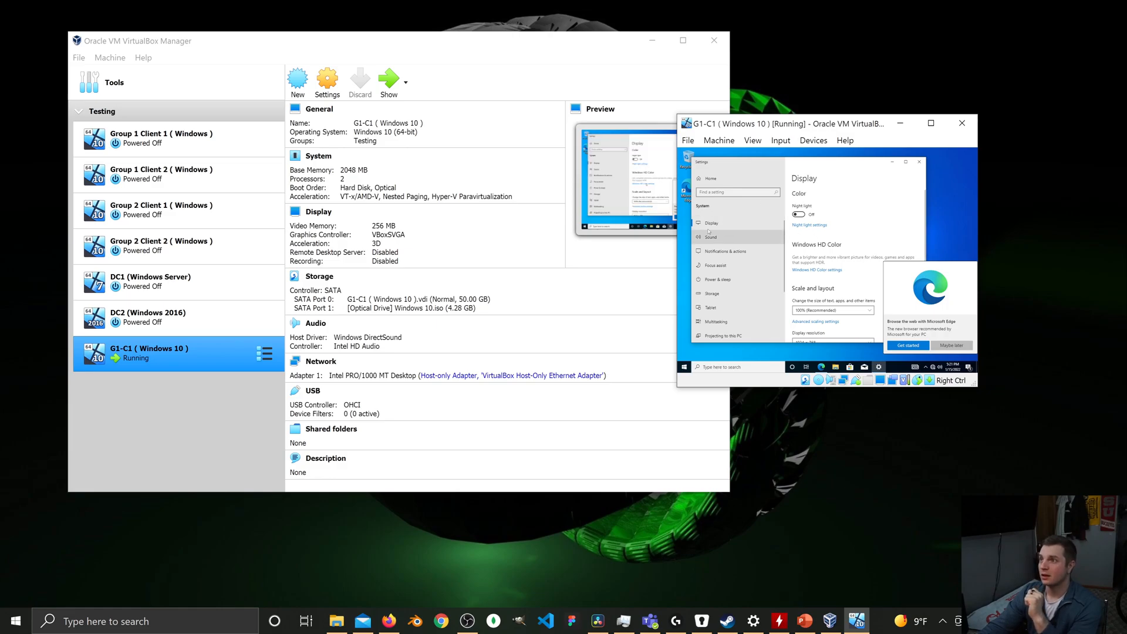
scroll(899, 228, down, 2)
scroll(900, 229, down, 1)
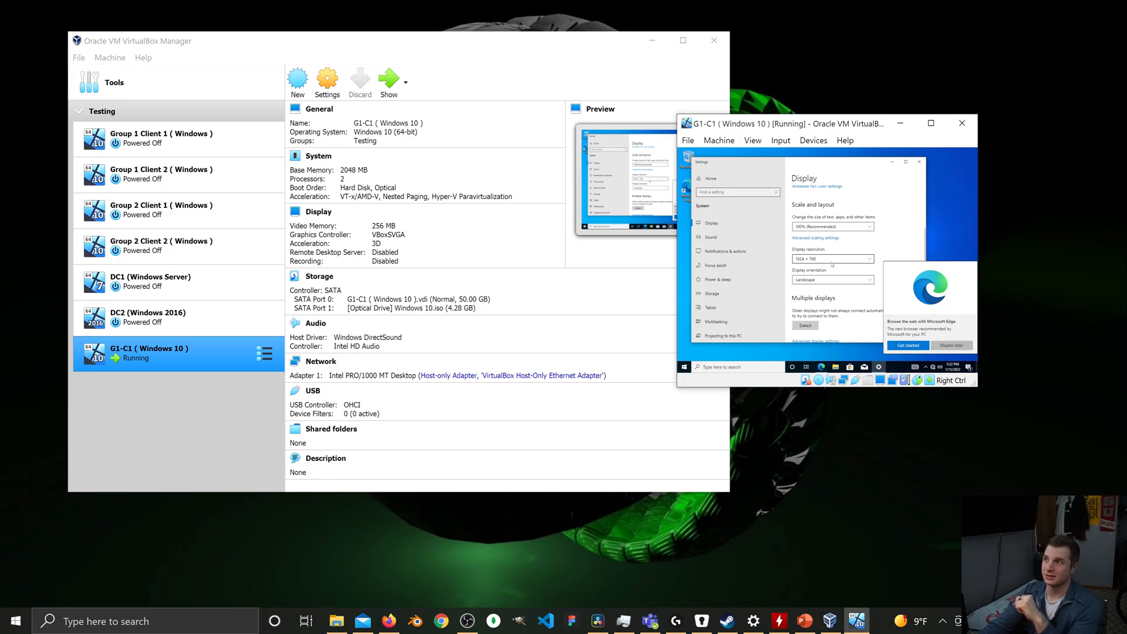
click(832, 259)
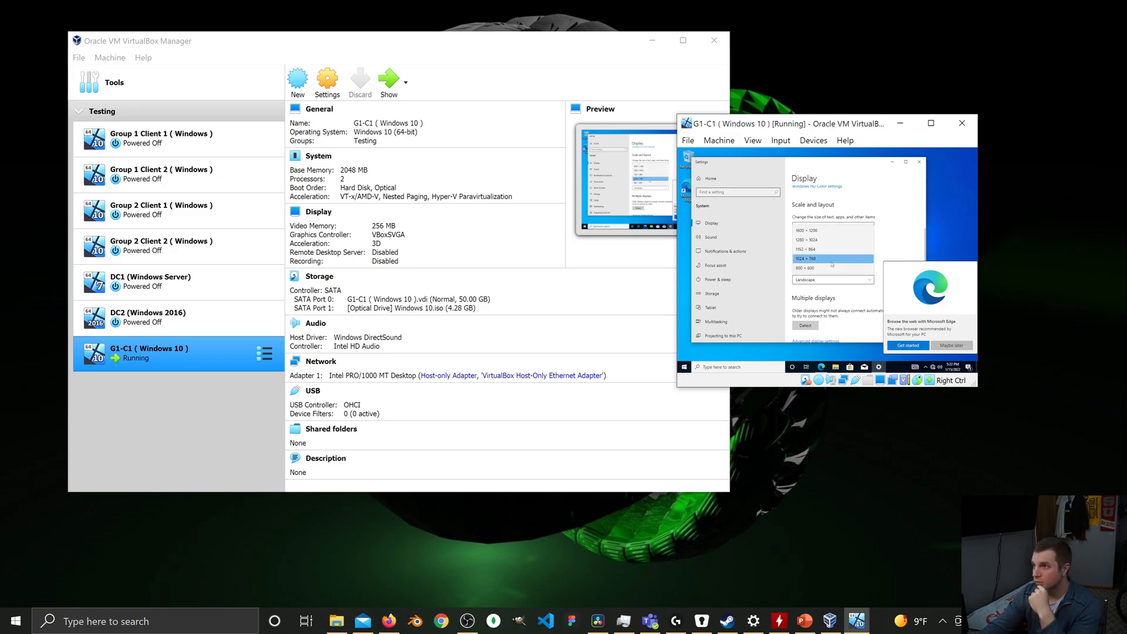
click(831, 232)
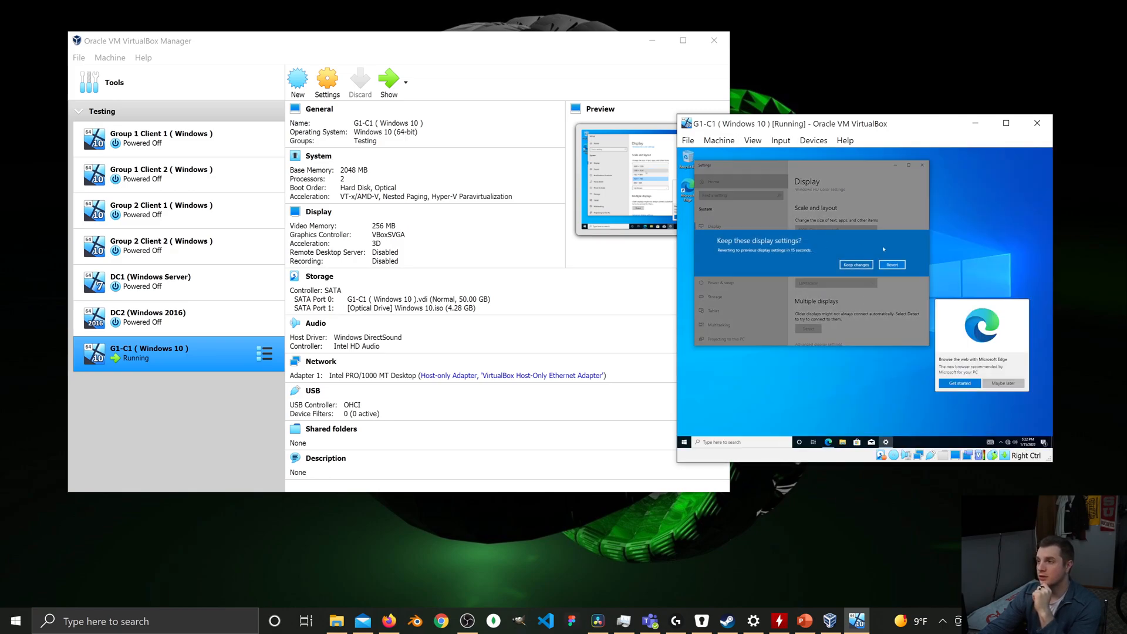
click(856, 264)
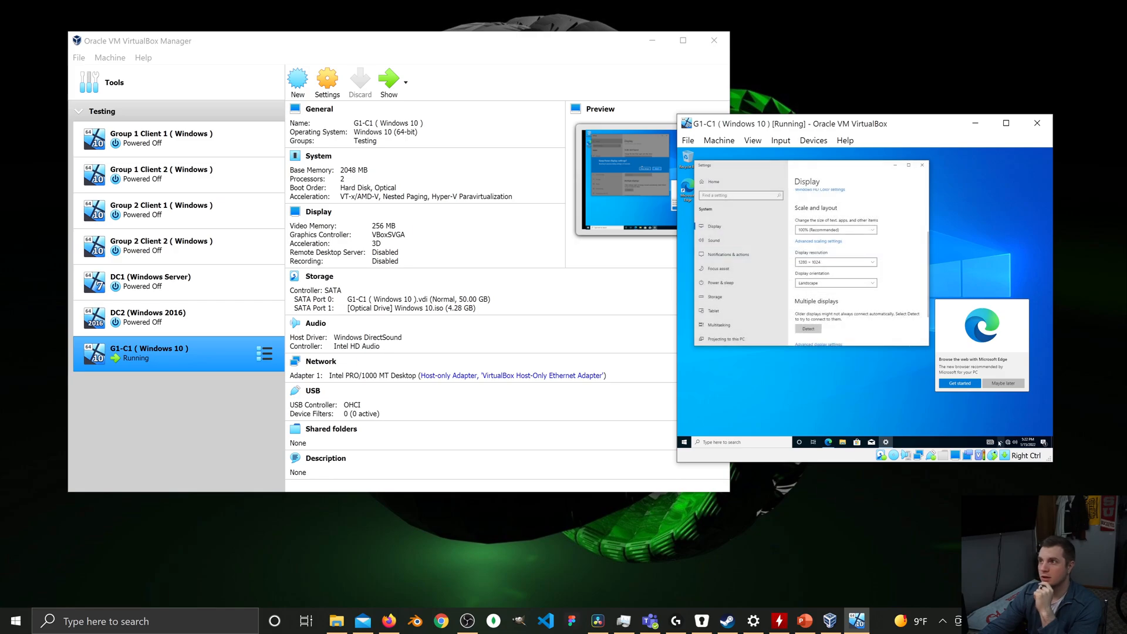
Raise the guest's display resolution to 1600 × 1200 and keep the change.
click(836, 262)
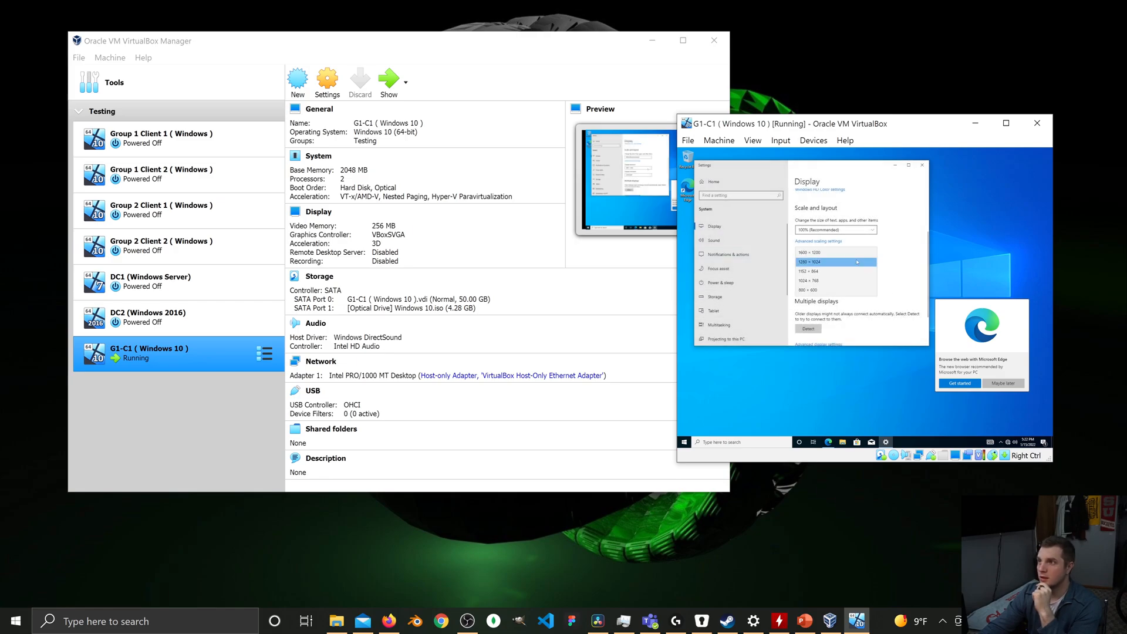
click(834, 251)
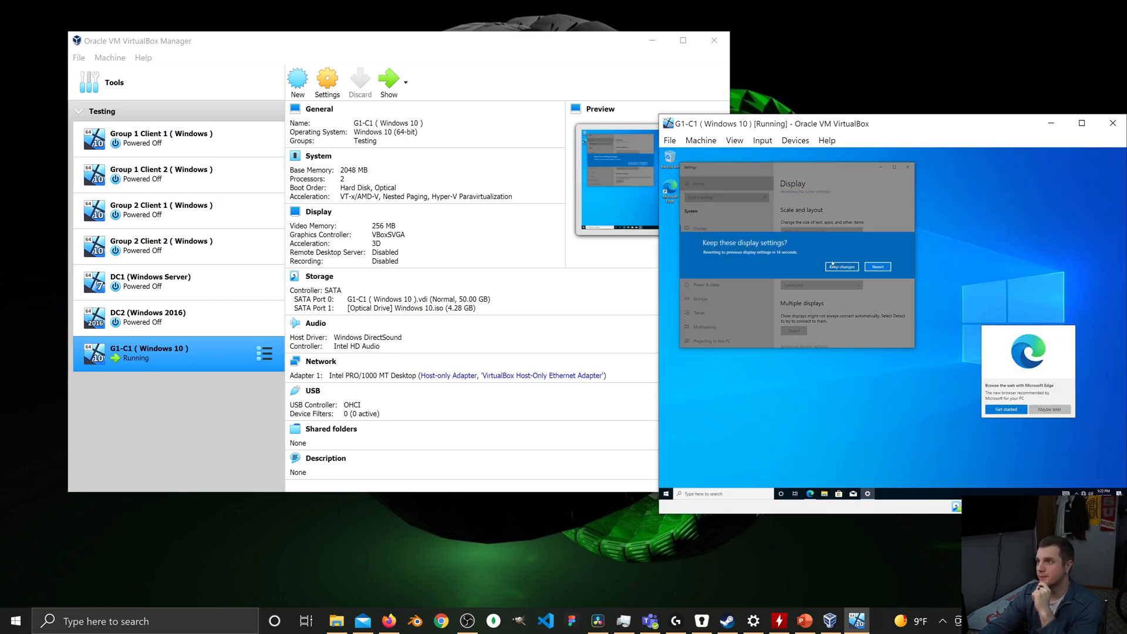
click(833, 265)
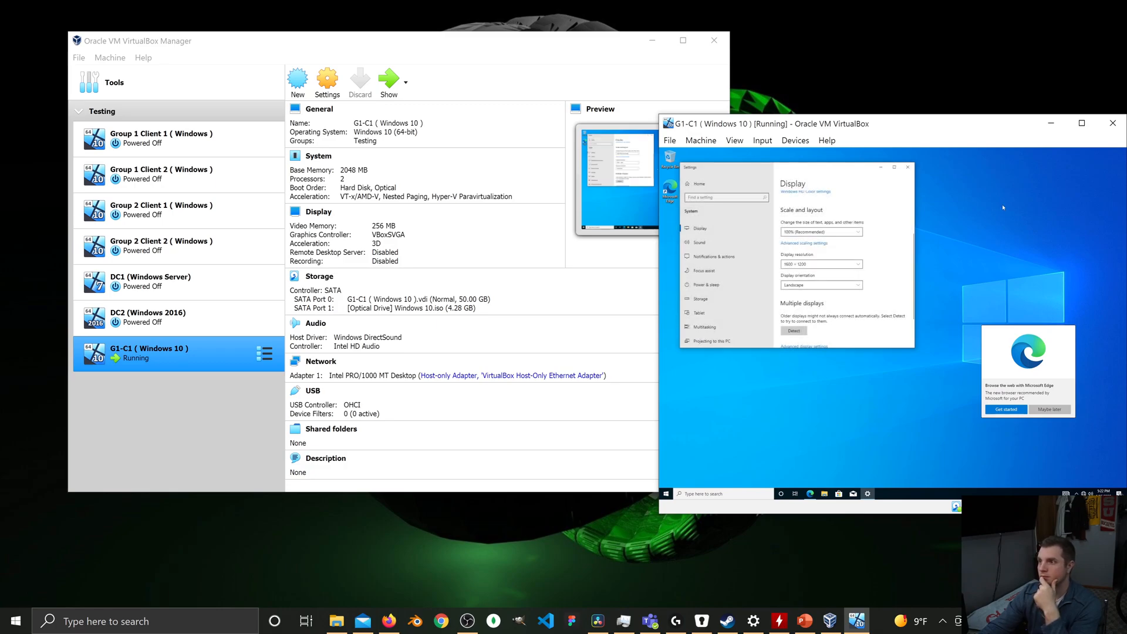
Move the virtual machine window over the VirtualBox Manager and check the available display resolutions without changing the selection.
drag(955, 124, 490, 146)
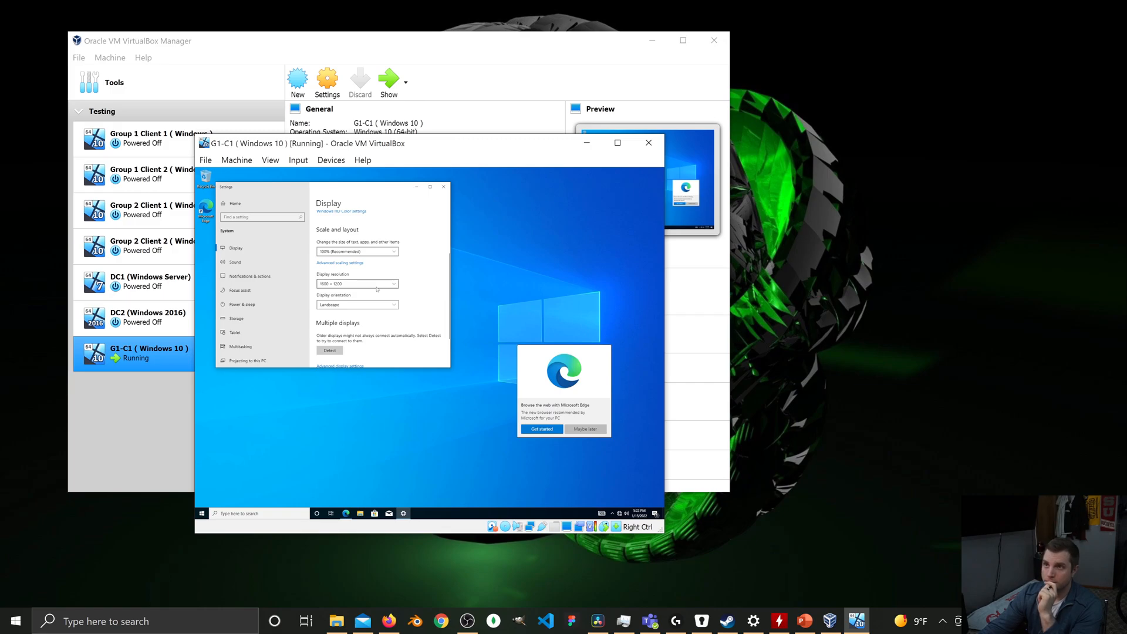
click(377, 287)
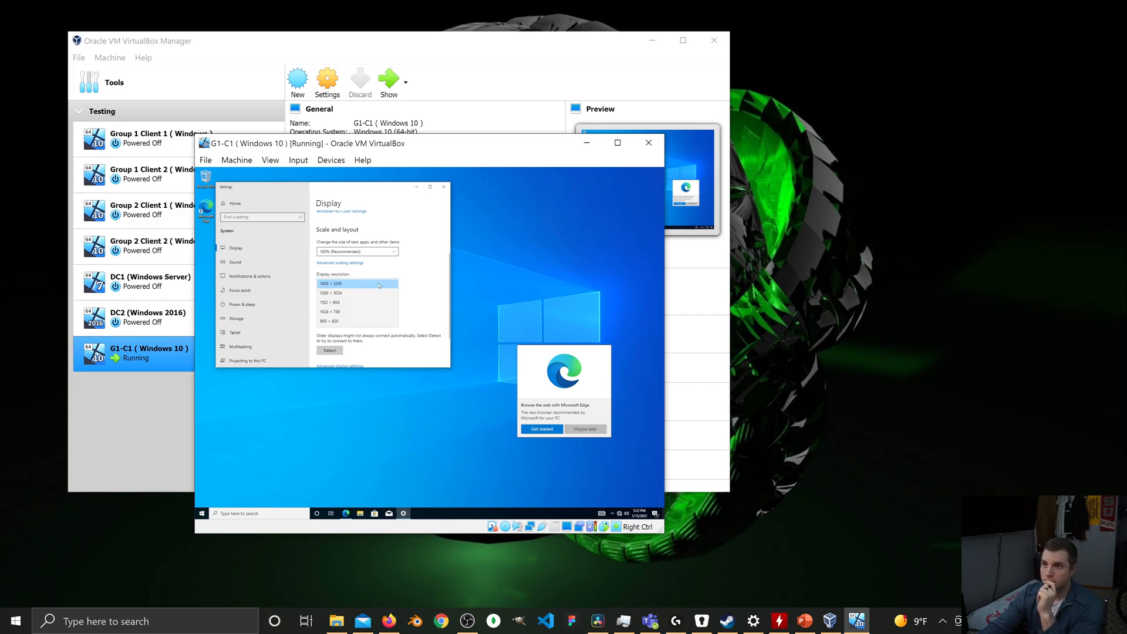
click(435, 295)
Examine the display adapter's properties through the guest's advanced display settings, closing all settings windows when done.
scroll(434, 276, down, 3)
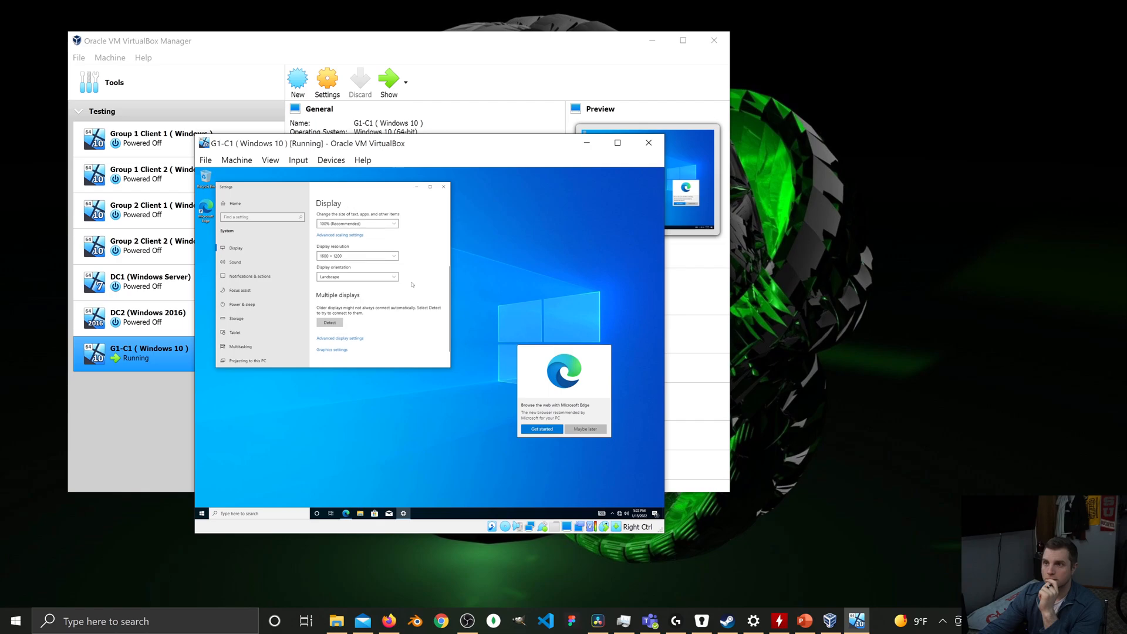
click(337, 316)
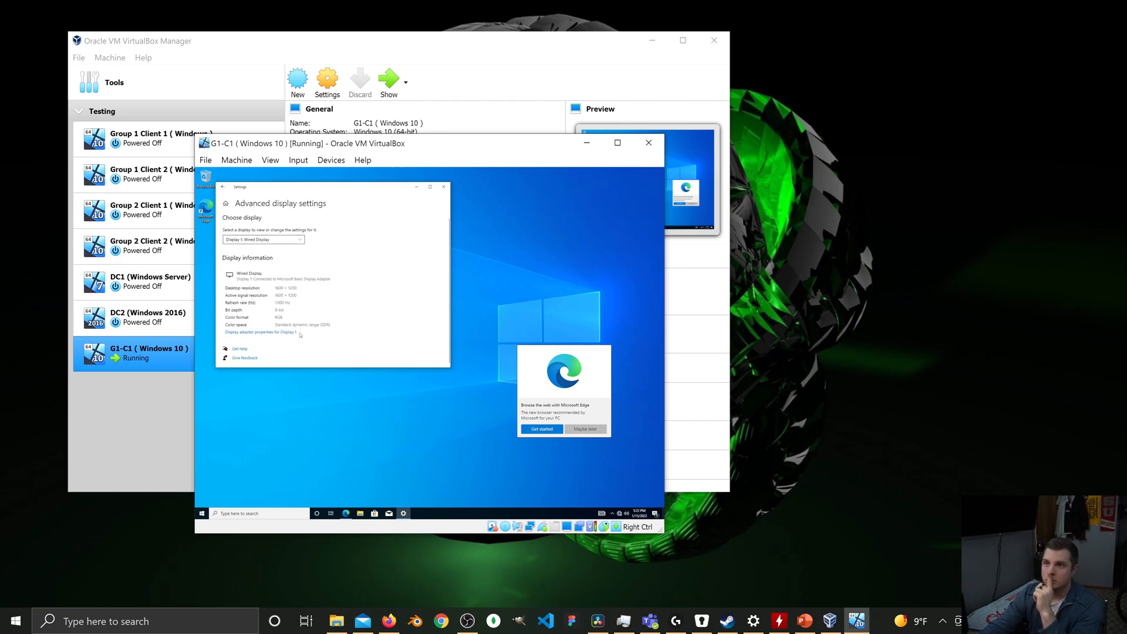
click(261, 332)
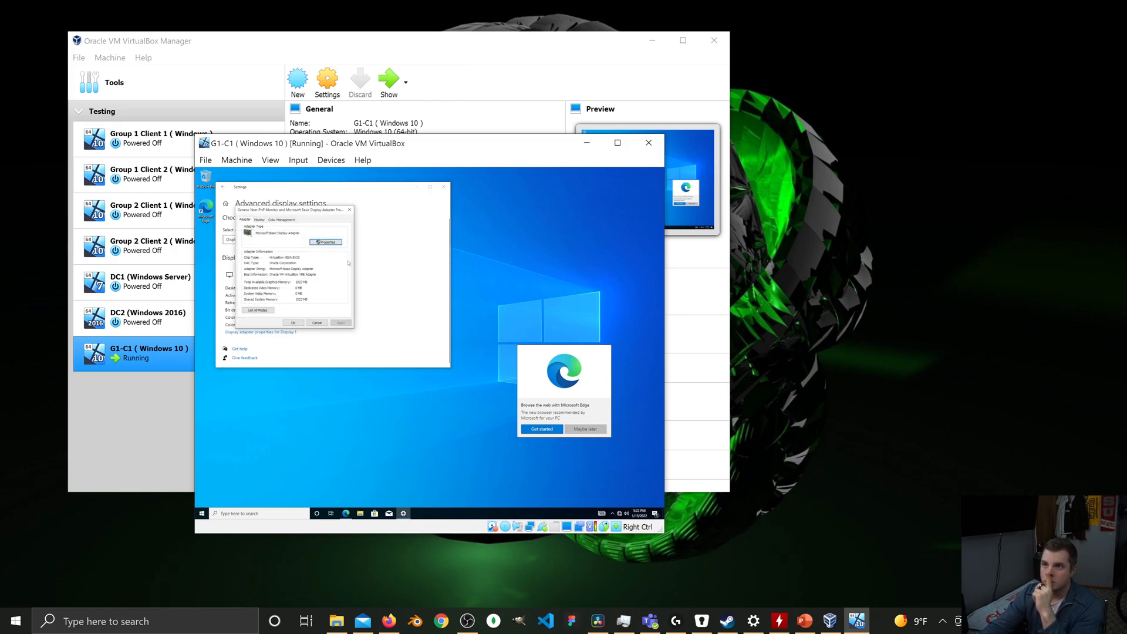
click(326, 242)
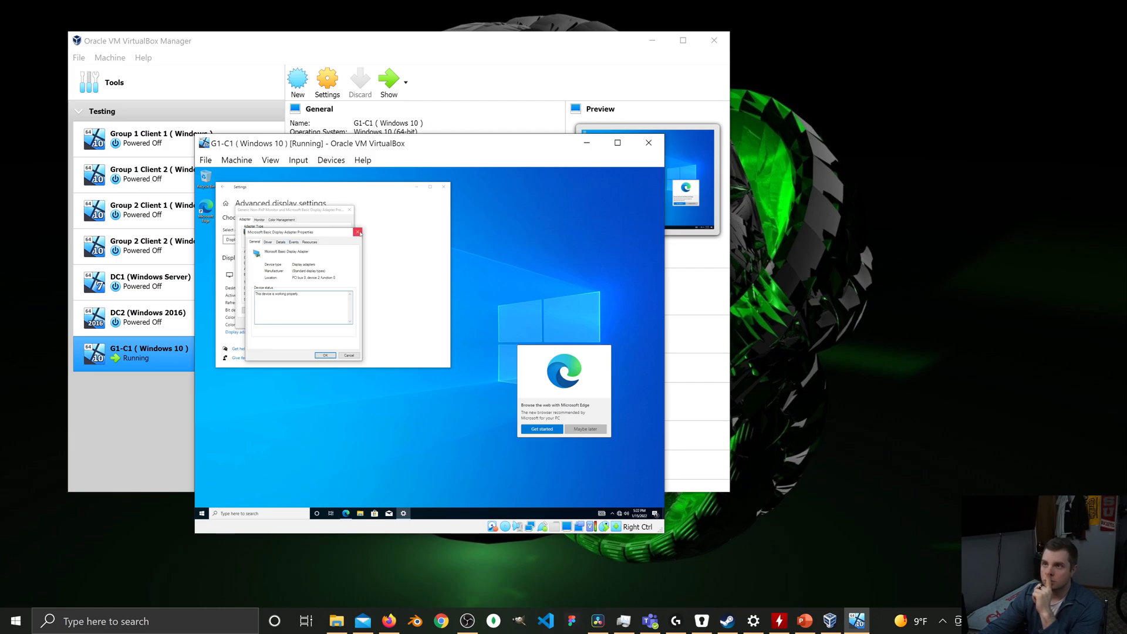
click(357, 231)
click(350, 209)
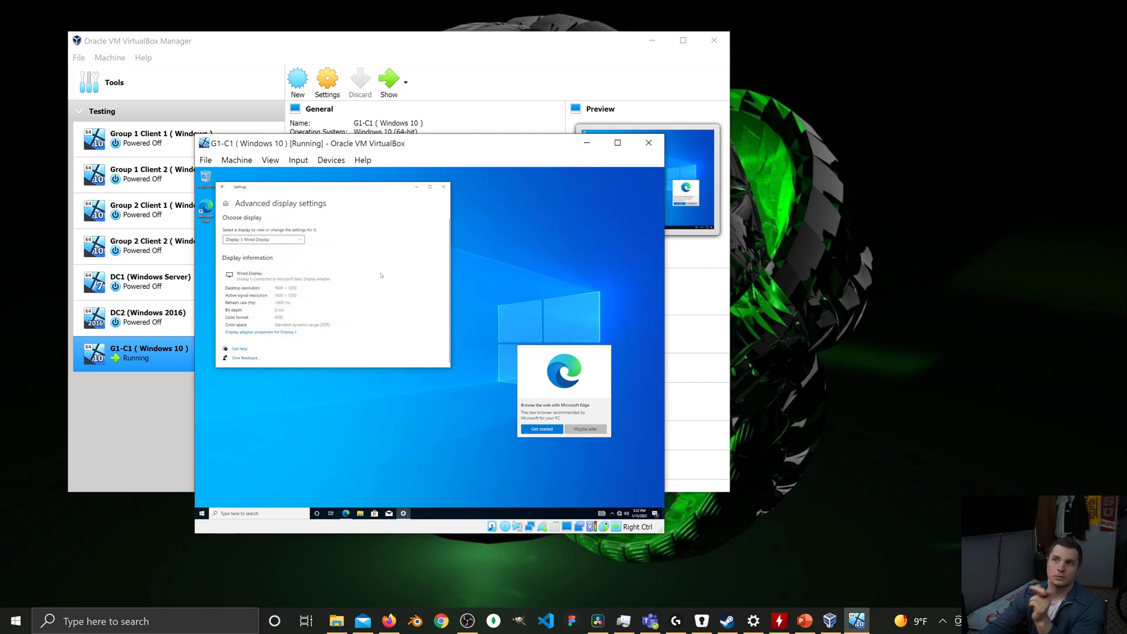
click(443, 187)
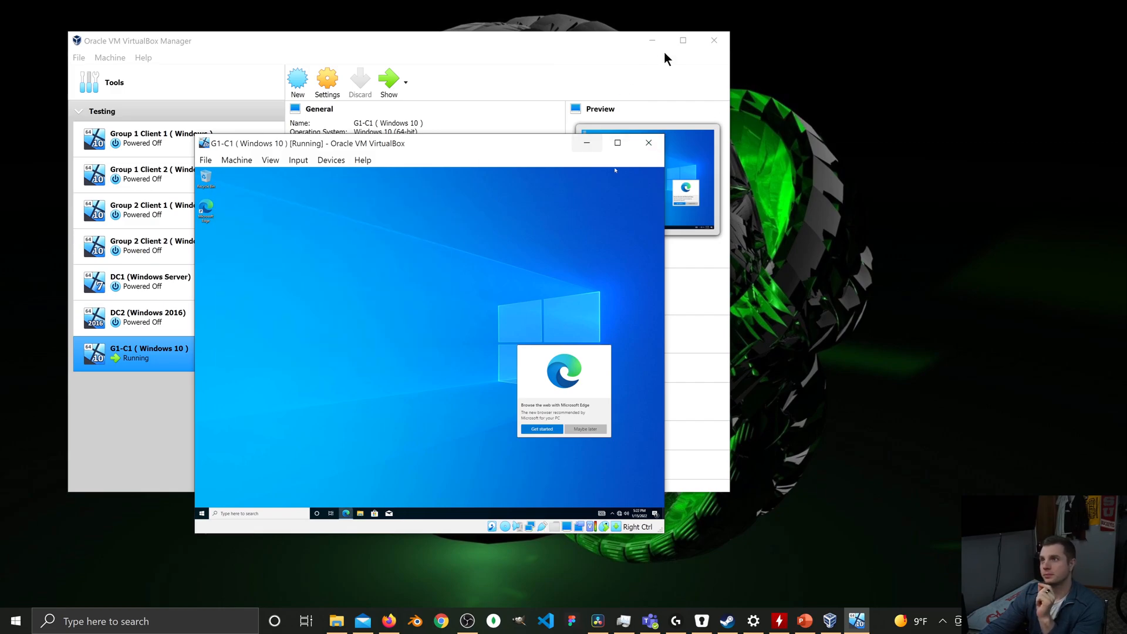
Minimize the VirtualBox Manager and move the virtual machine window to the middle of the host desktop.
click(651, 40)
drag(432, 147, 575, 91)
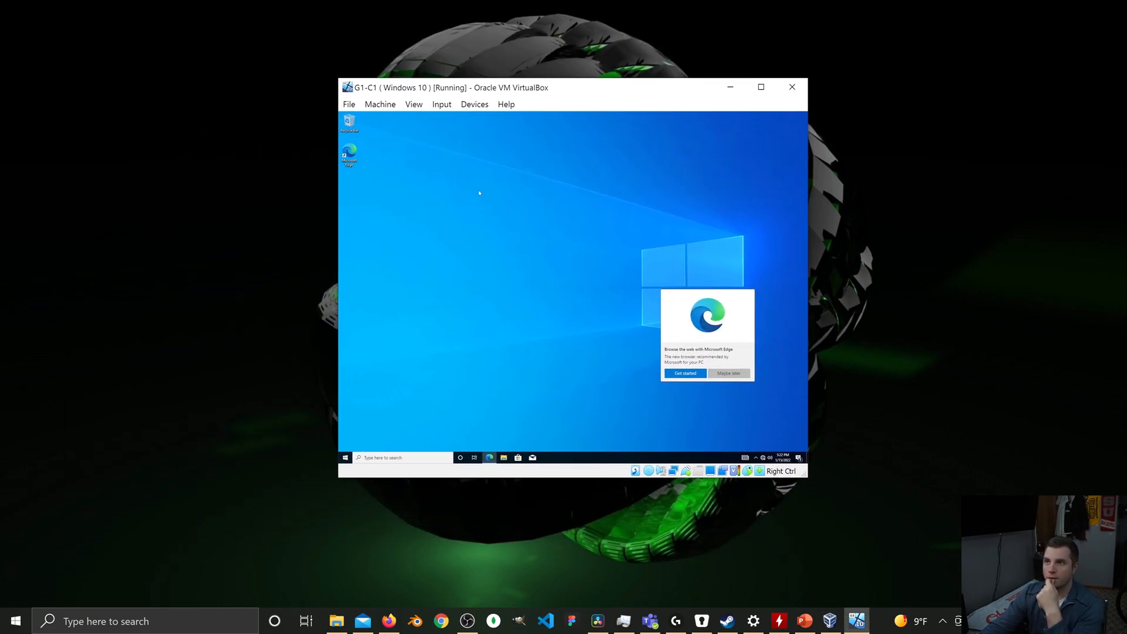
Set the guest's display scaling to 175%, minimizing the Settings window and dismissing the Microsoft Edge promotion to clear the desktop.
right_click(479, 223)
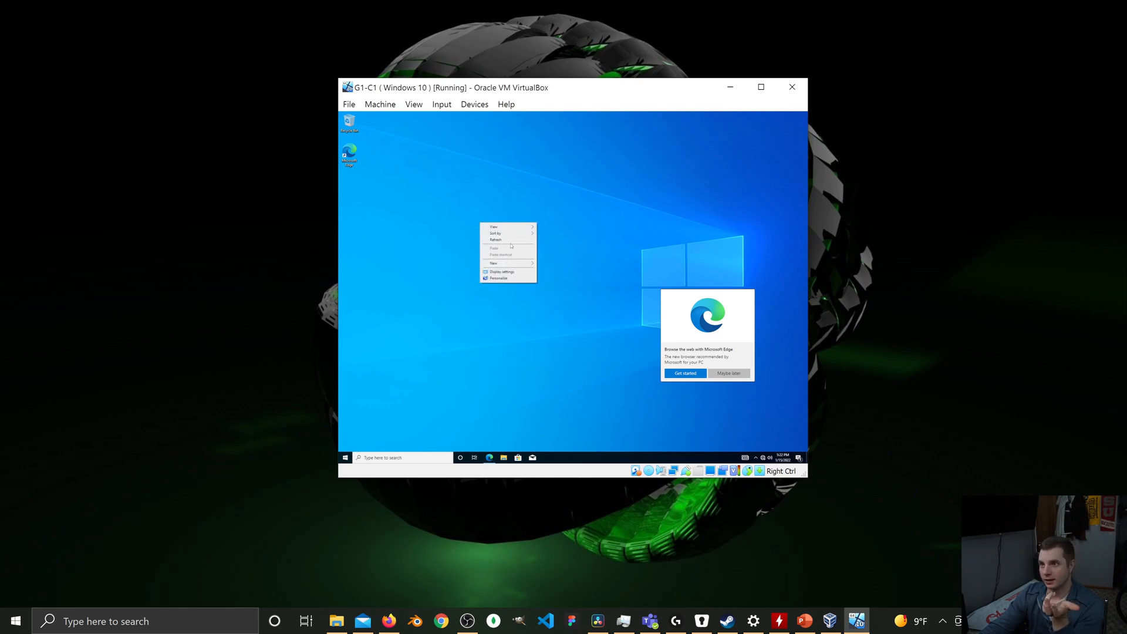
click(502, 271)
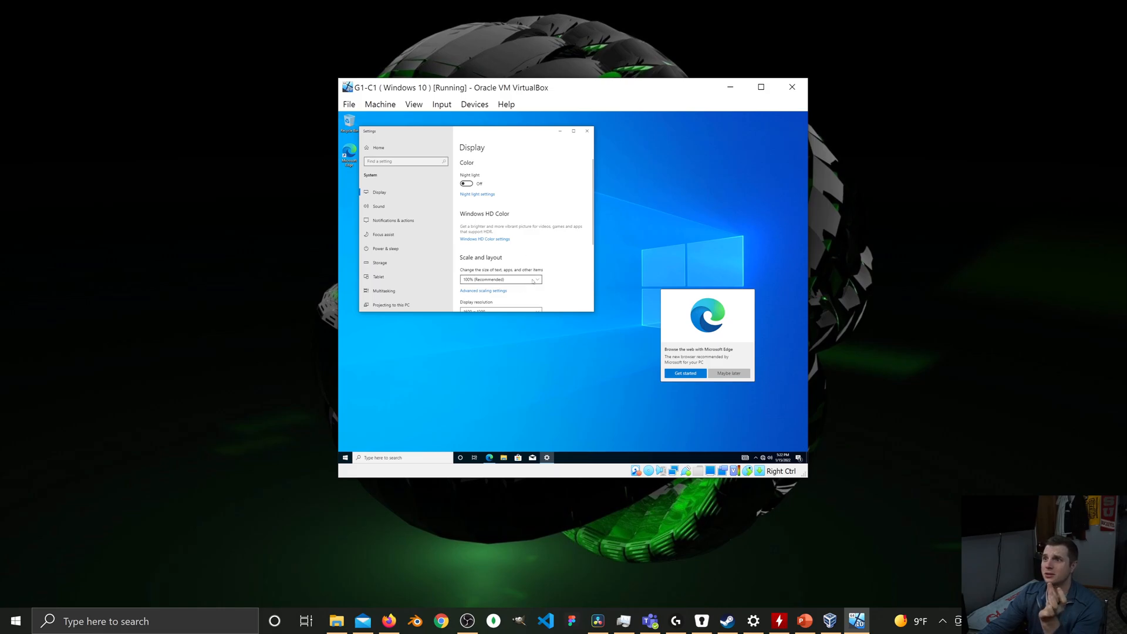
click(533, 281)
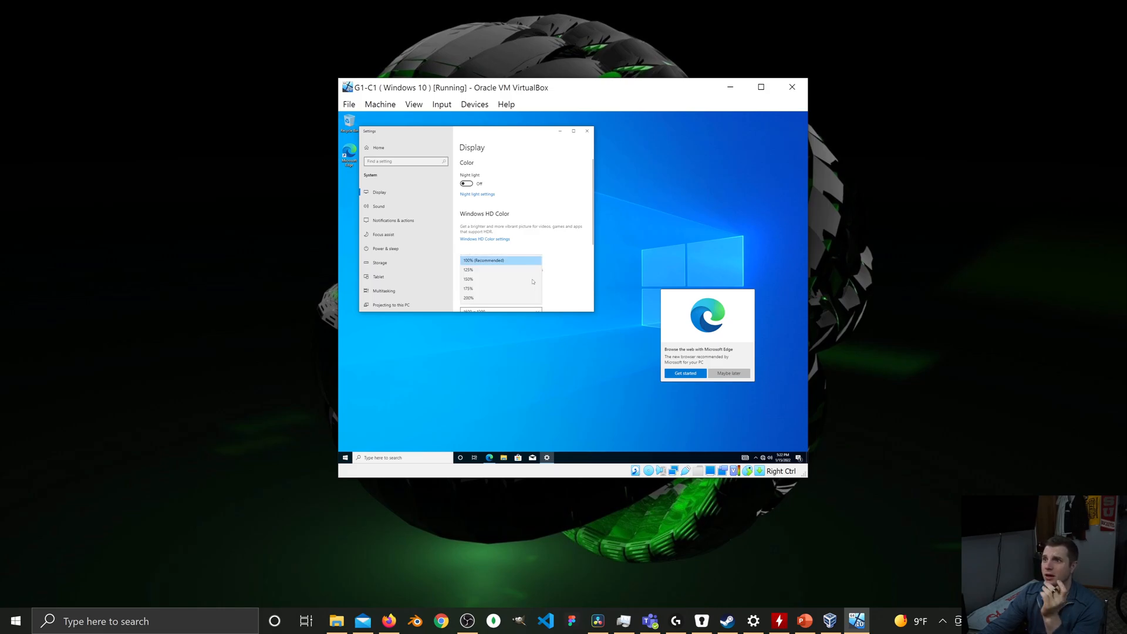
click(499, 289)
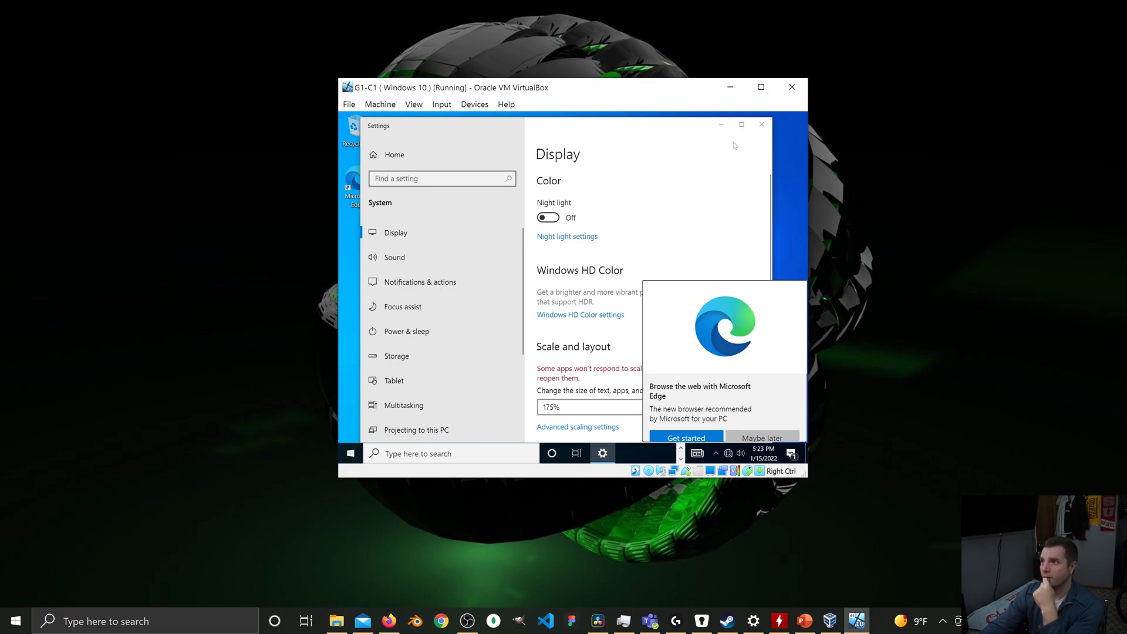
click(721, 124)
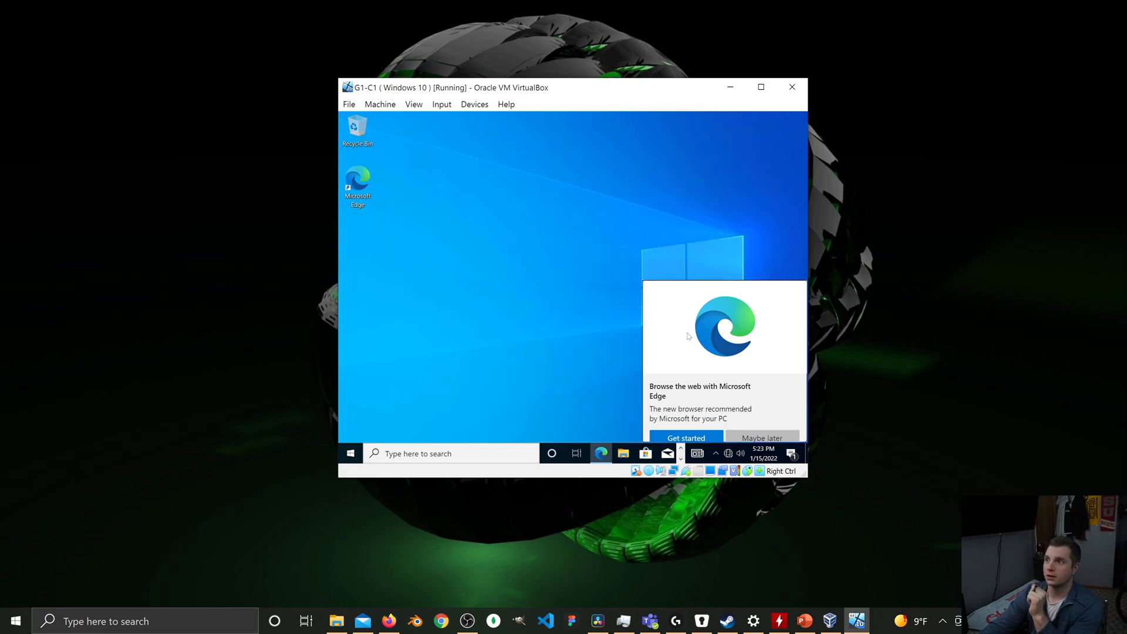
click(782, 439)
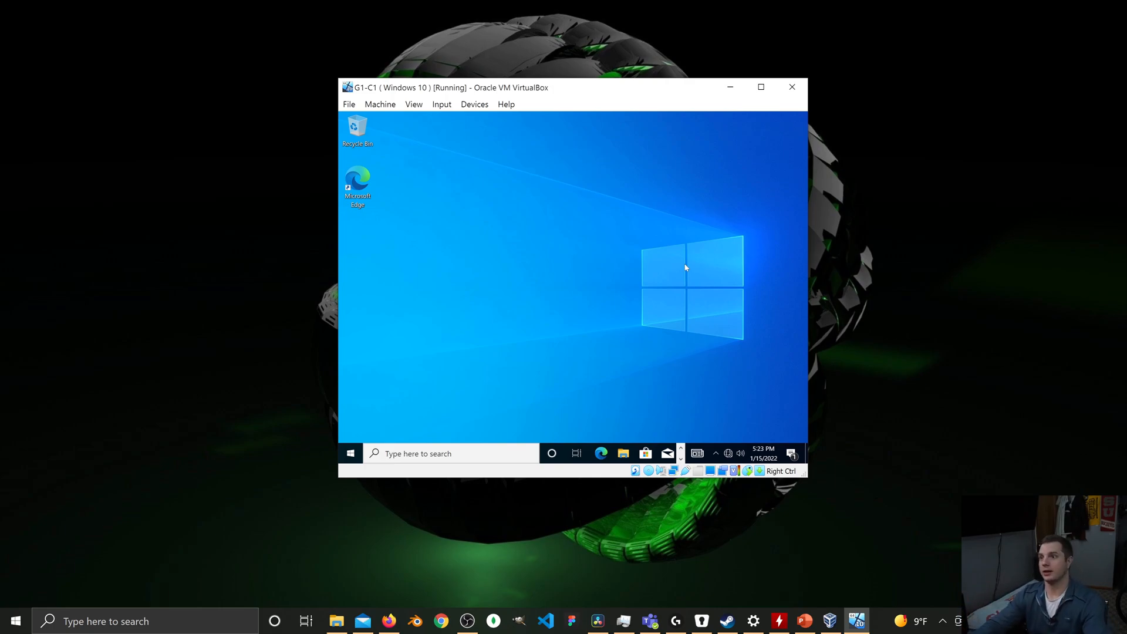
Check the guest's IP configuration by running ipconfig in Command Prompt, closing the window when done.
click(429, 450)
text(cm)
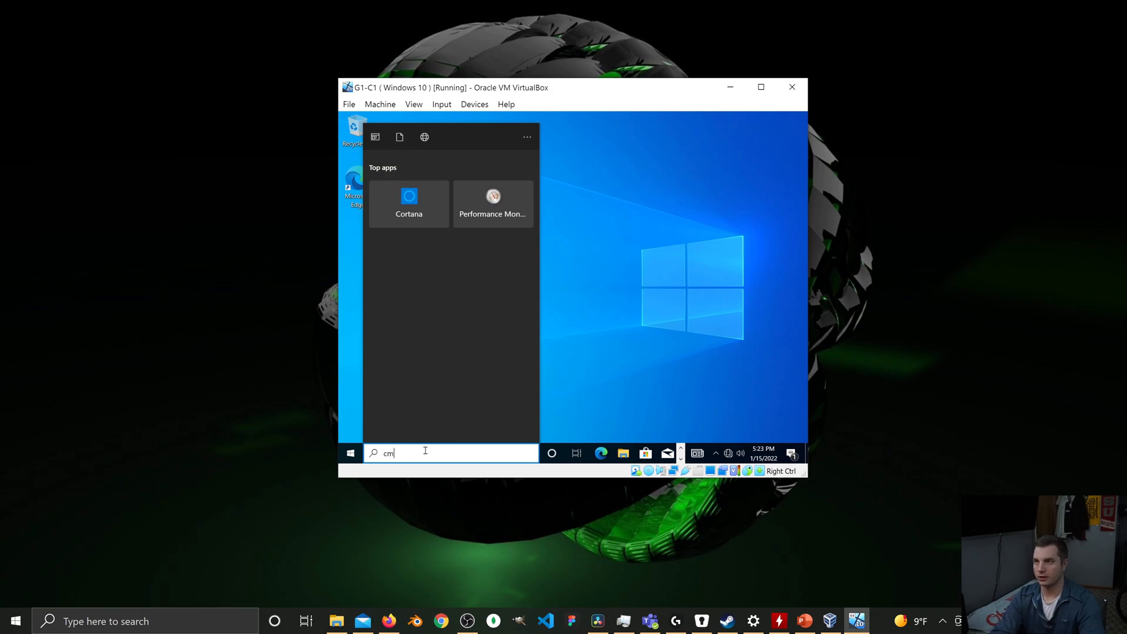
text(d)
key(Return)
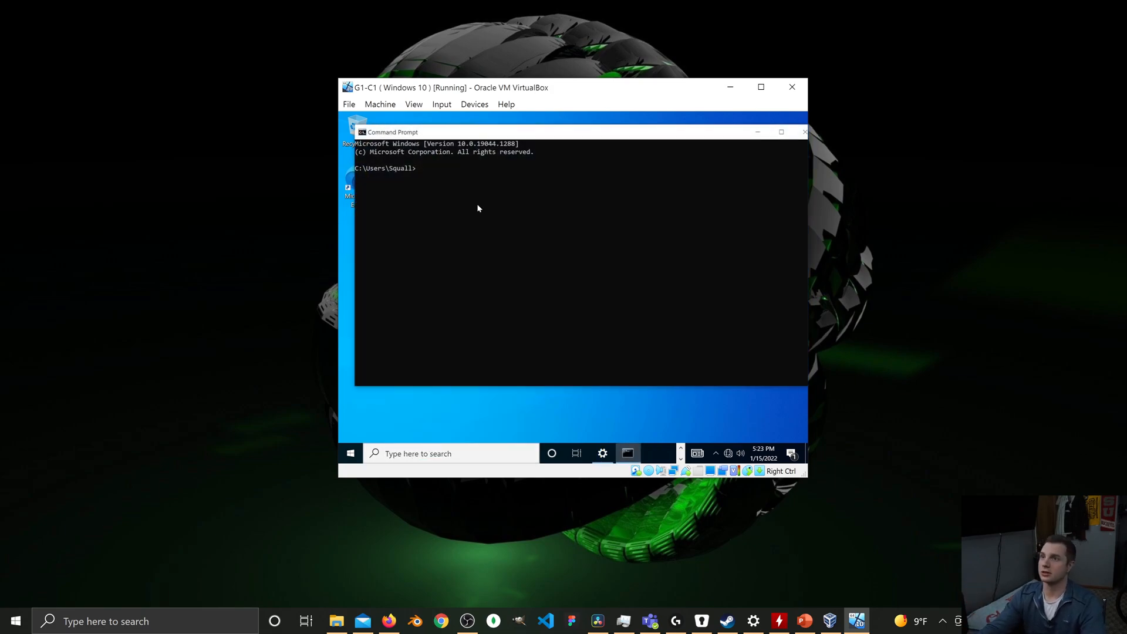
text(ipconfi)
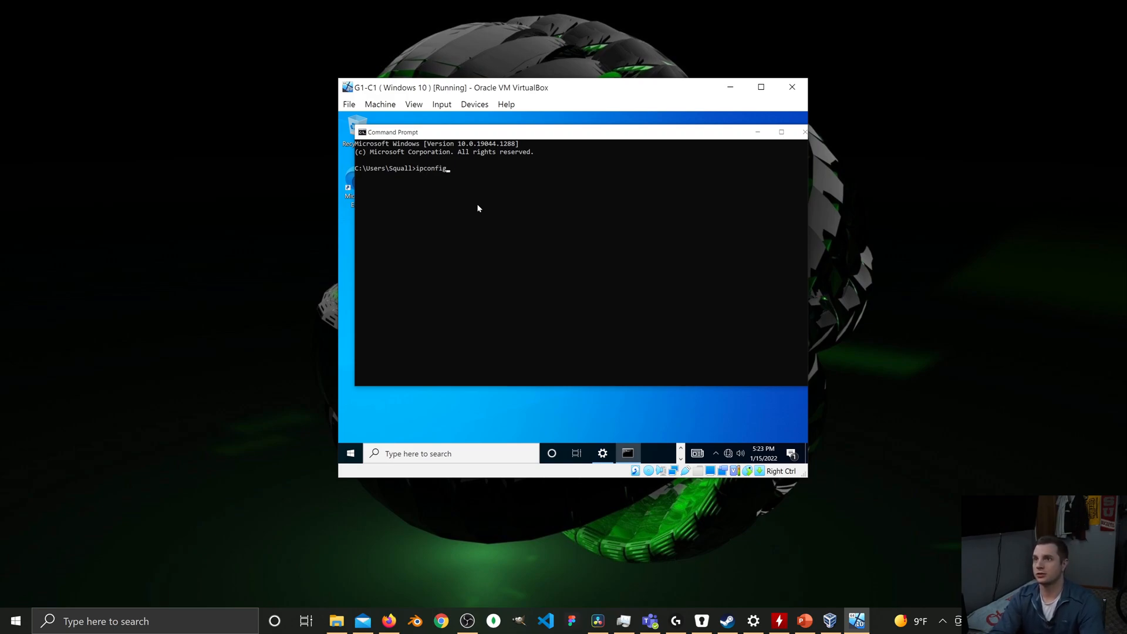
text(g)
key(Return)
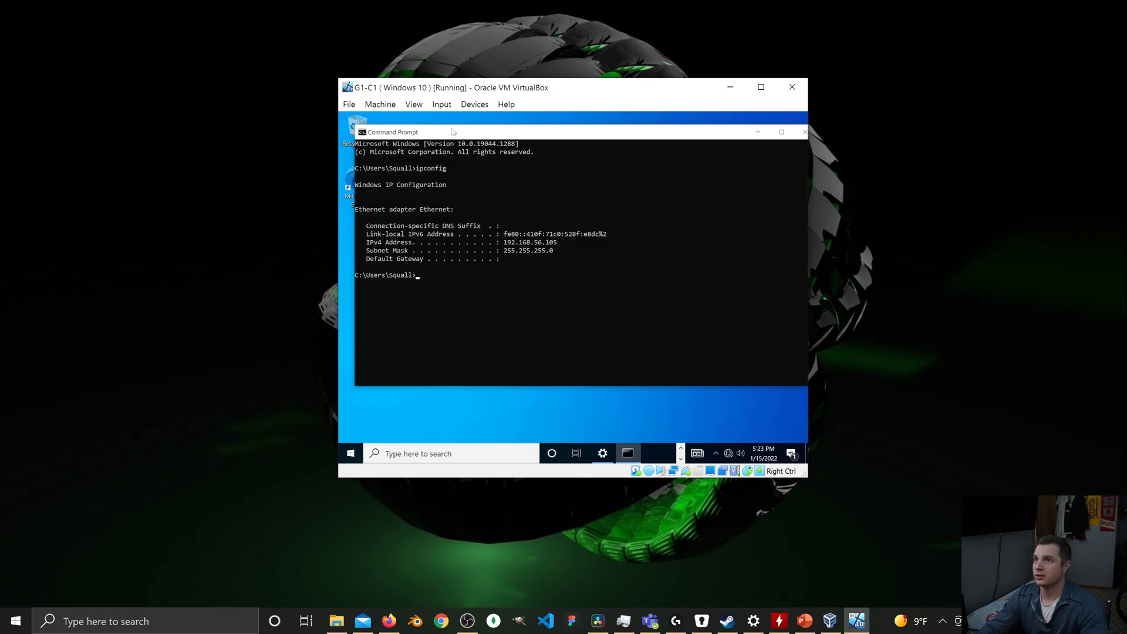
drag(636, 138, 580, 151)
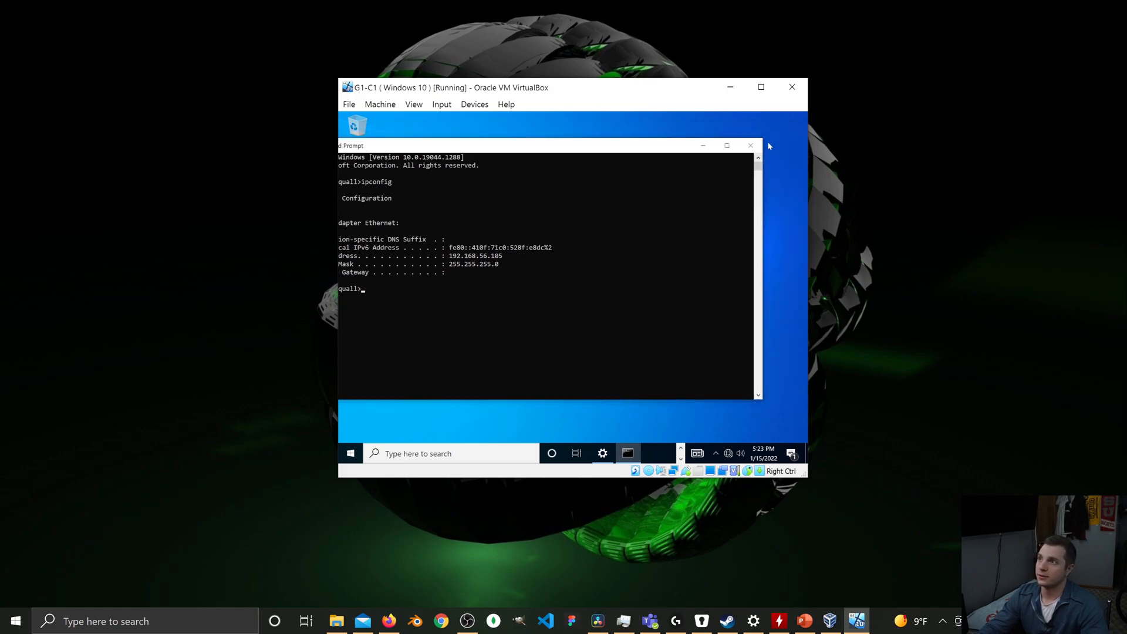
click(749, 144)
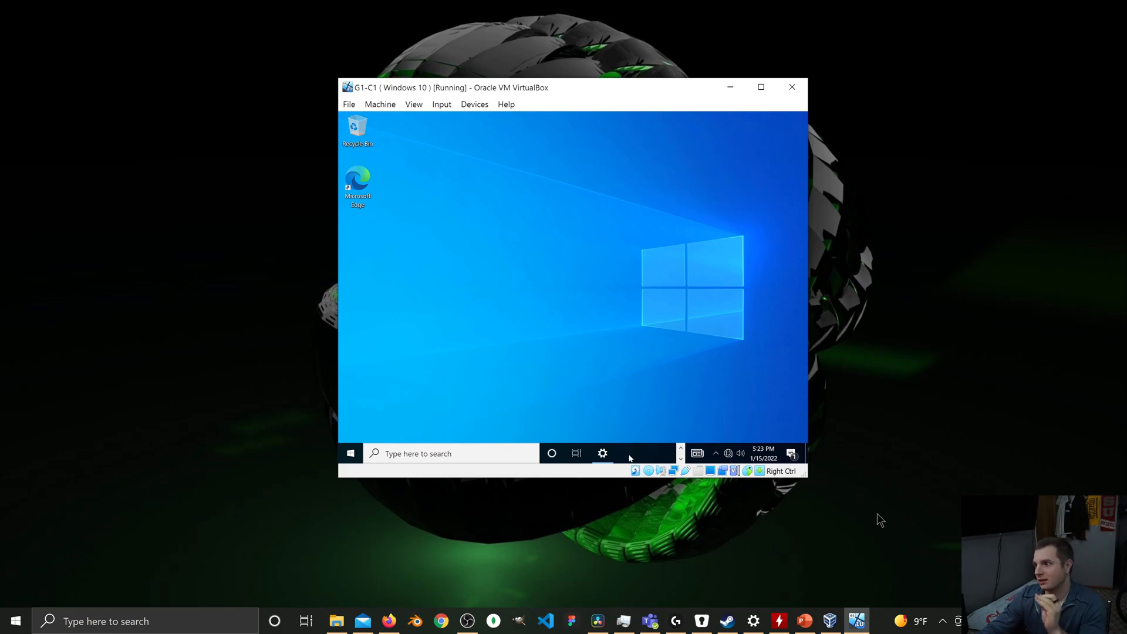
Switch to the Oracle VM VirtualBox Manager on the host.
click(833, 620)
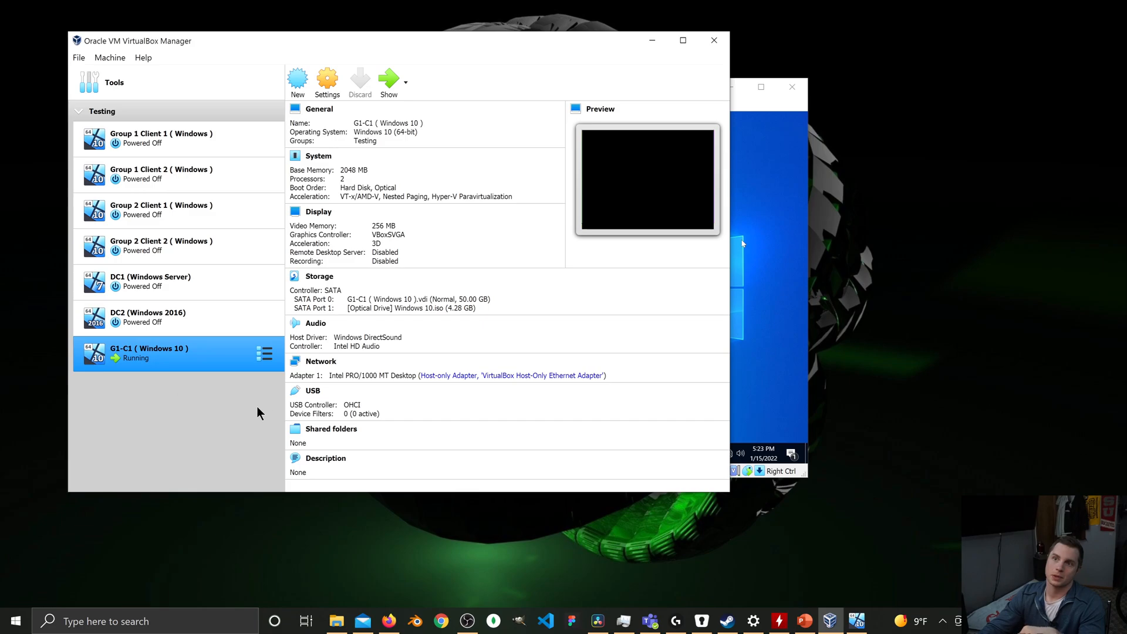